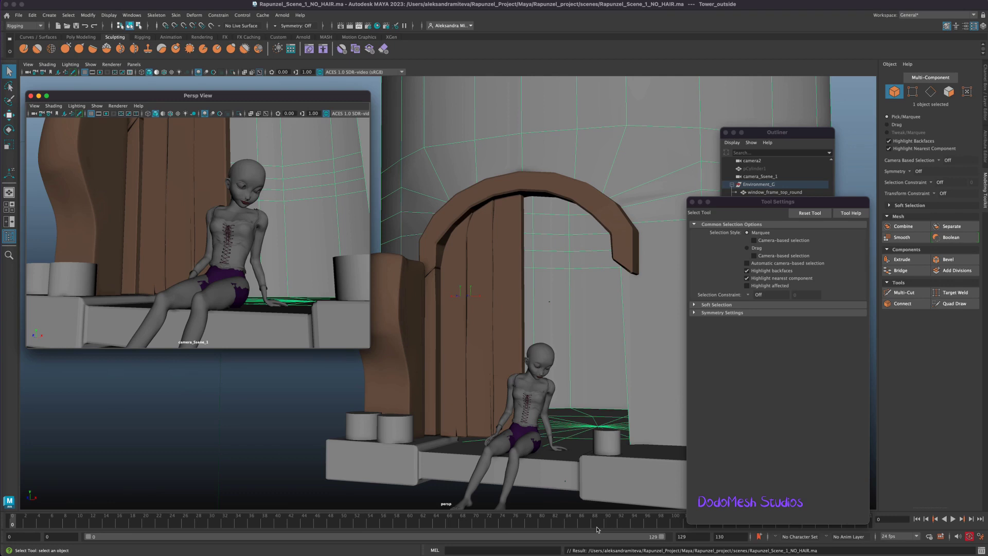
Select the left and middle door beams, with camera-based selection turned on in Tool Settings.
{"action": "left_click", "coordinate": [510, 355]}
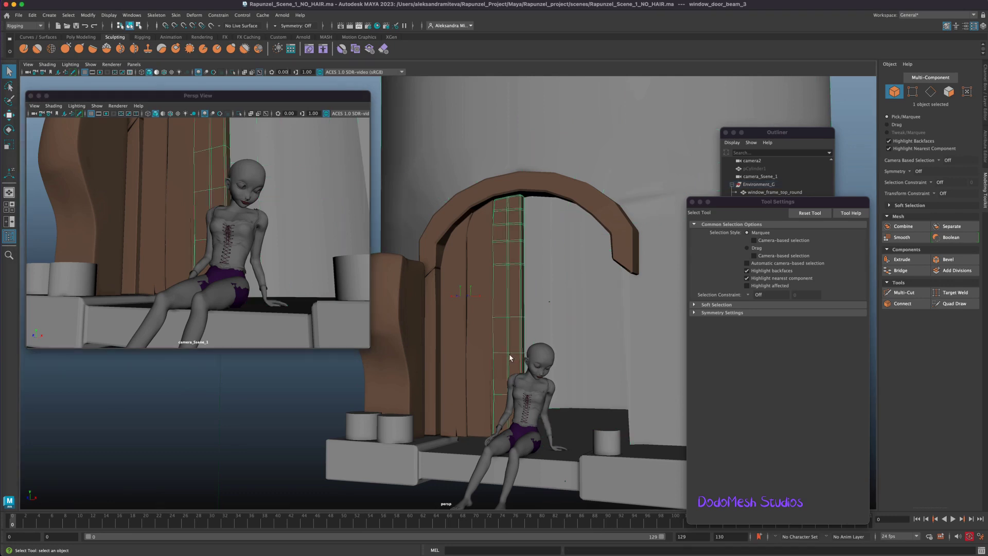
{"action": "left_click_drag", "start_coordinate": [481, 366], "coordinate": [475, 371], "text": "alt"}
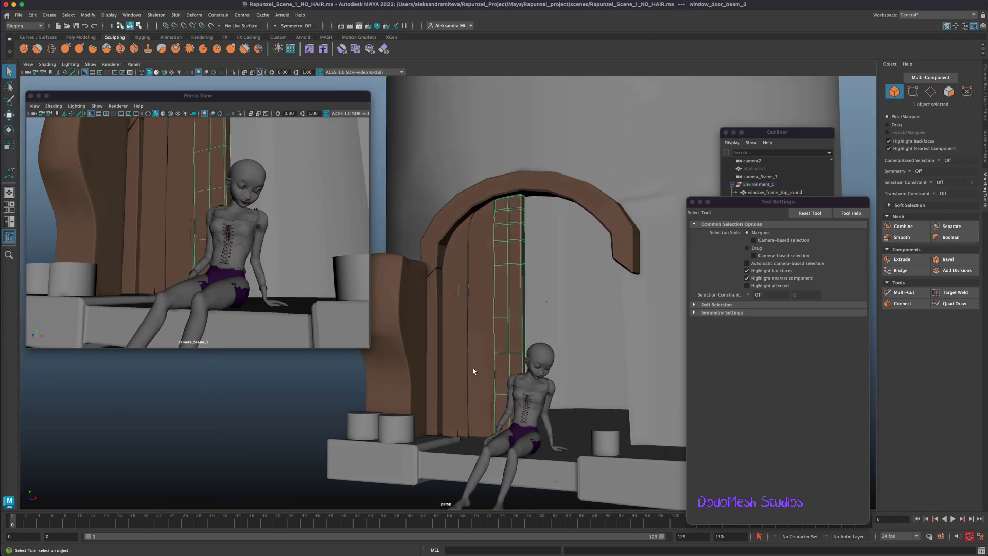
{"action": "left_click", "coordinate": [458, 393]}
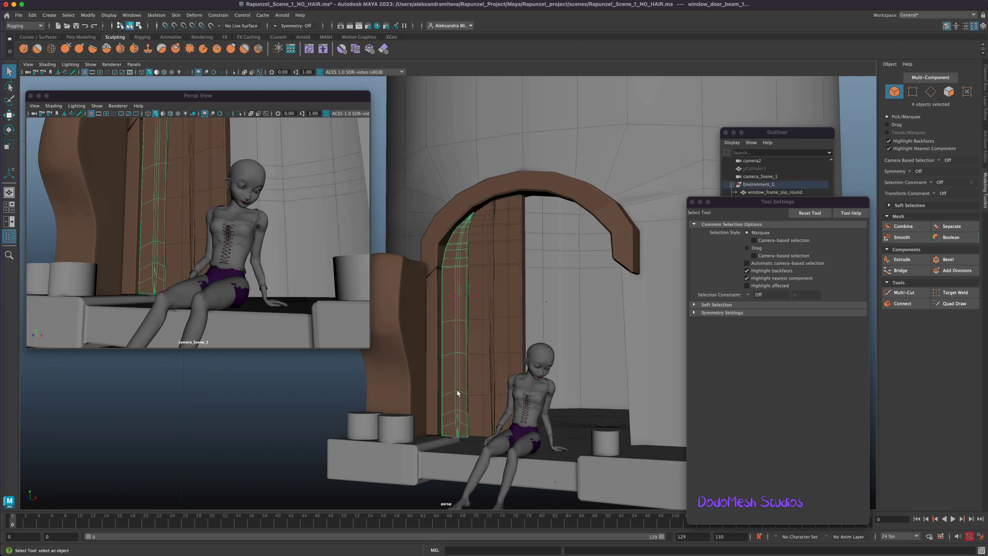
{"action": "left_click", "coordinate": [753, 240]}
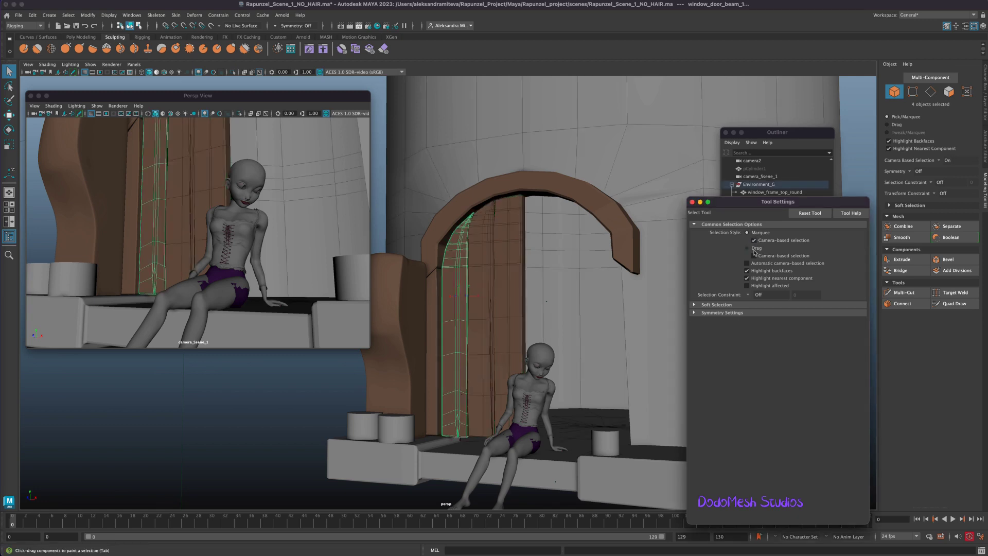
{"action": "left_click", "coordinate": [515, 361]}
{"action": "left_click", "coordinate": [461, 413]}
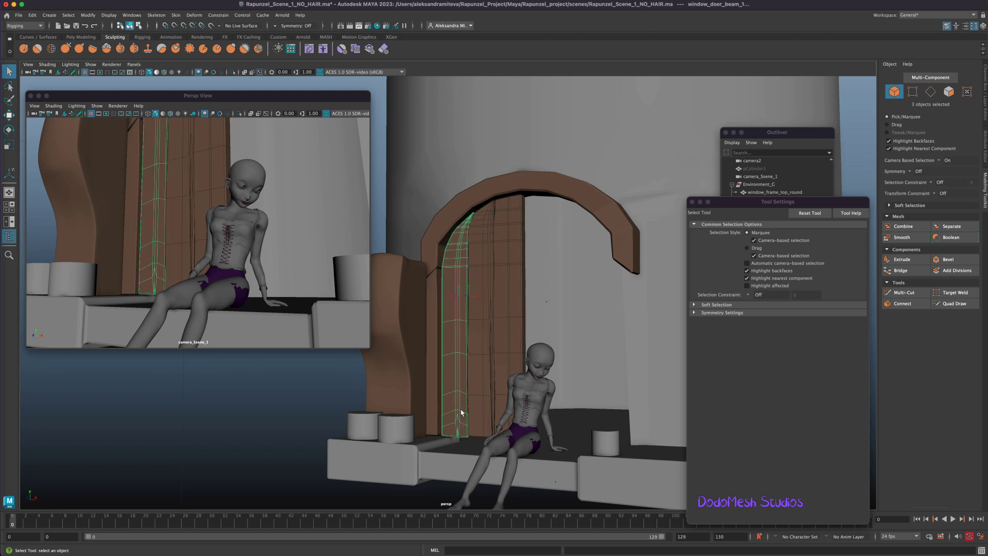
{"action": "left_click", "coordinate": [18, 15]}
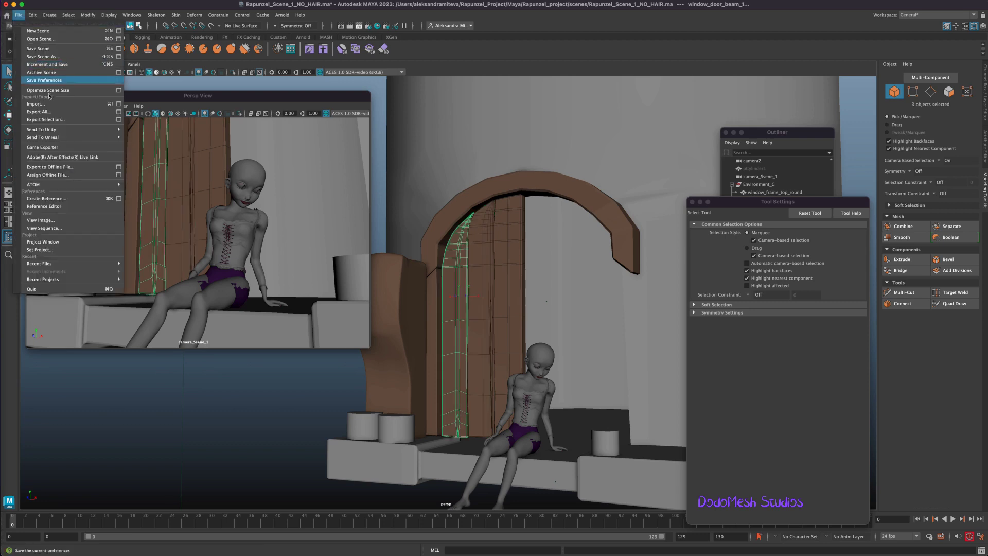
Export the selected beams, overwriting the existing Window_door_frame.obj.
{"action": "left_click", "coordinate": [71, 120]}
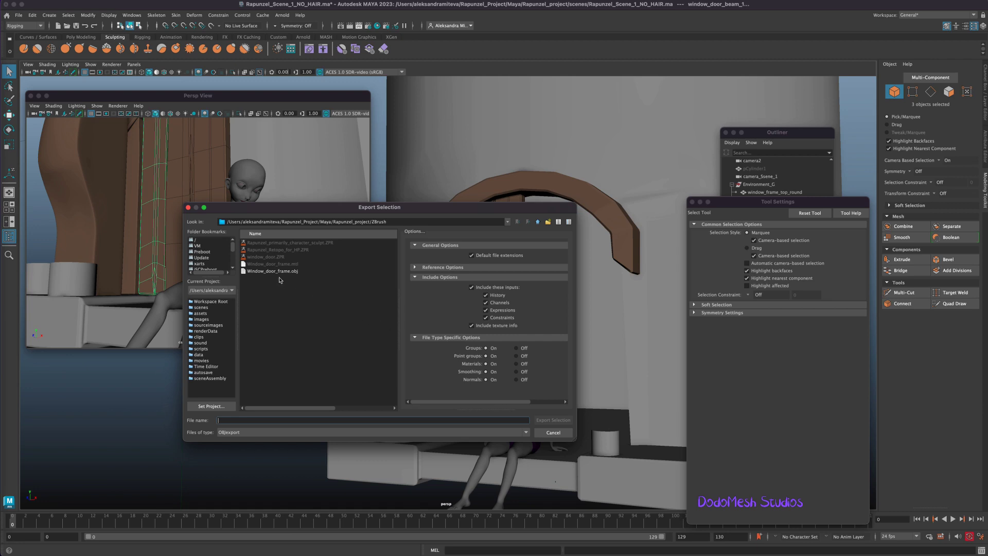
{"action": "left_click", "coordinate": [294, 271]}
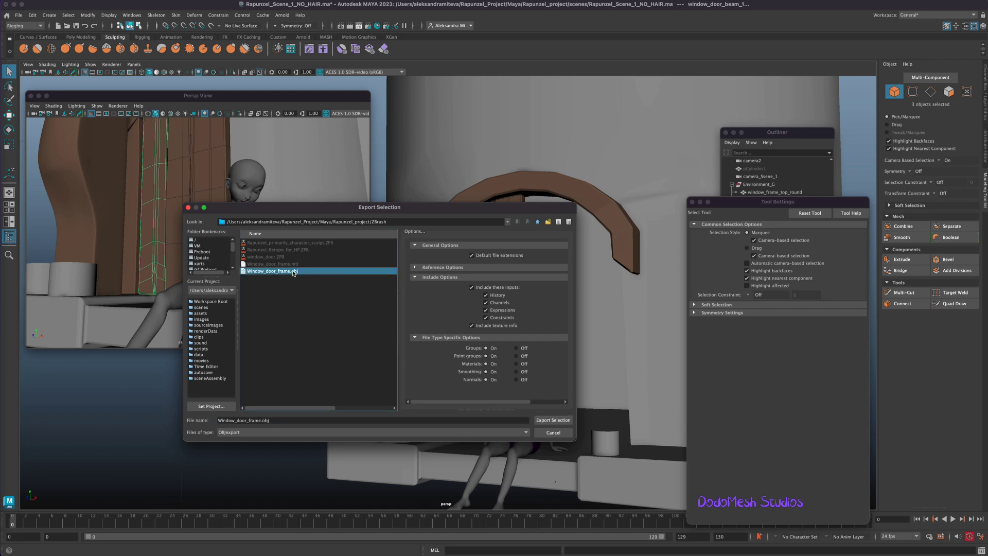
{"action": "left_click", "coordinate": [553, 420]}
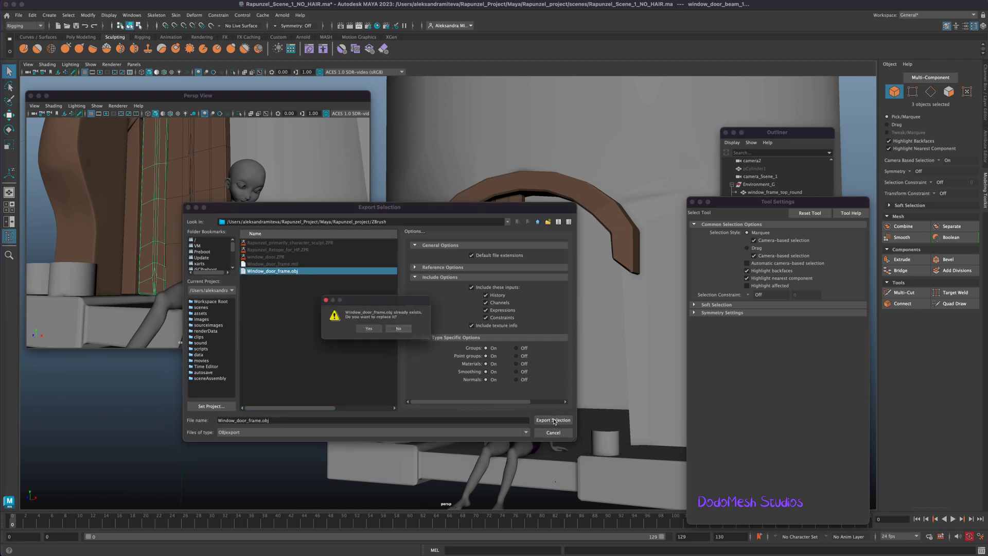
{"action": "left_click", "coordinate": [370, 332]}
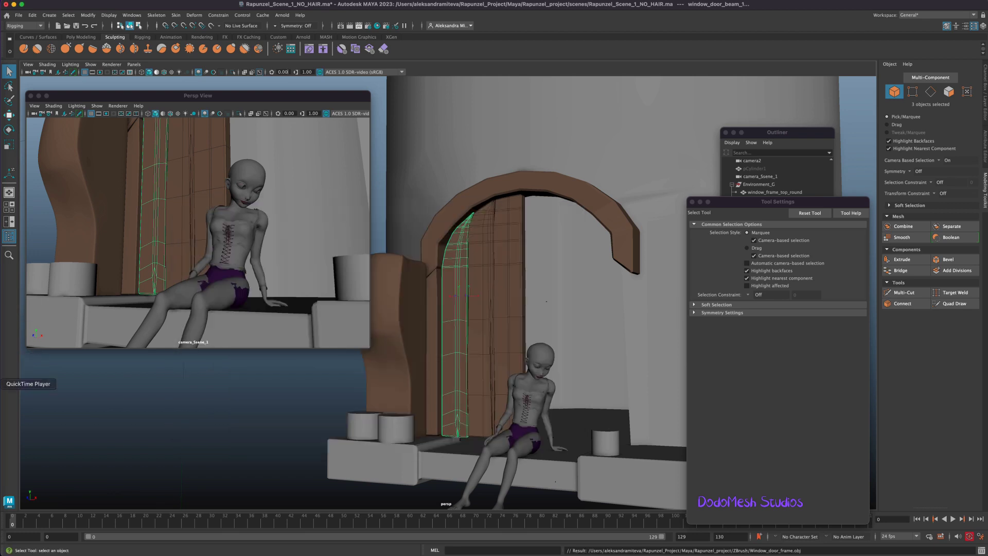
Import Window_door_frame.obj into ZBrush and orbit the door to check its shading.
{"action": "left_click", "coordinate": [6, 418]}
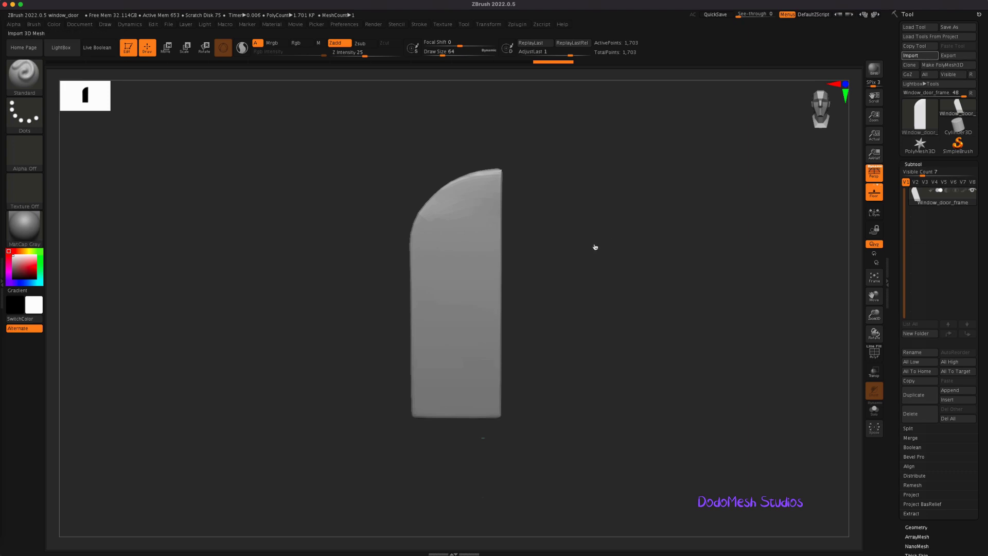
{"action": "left_click", "coordinate": [455, 151]}
{"action": "left_click", "coordinate": [633, 259]}
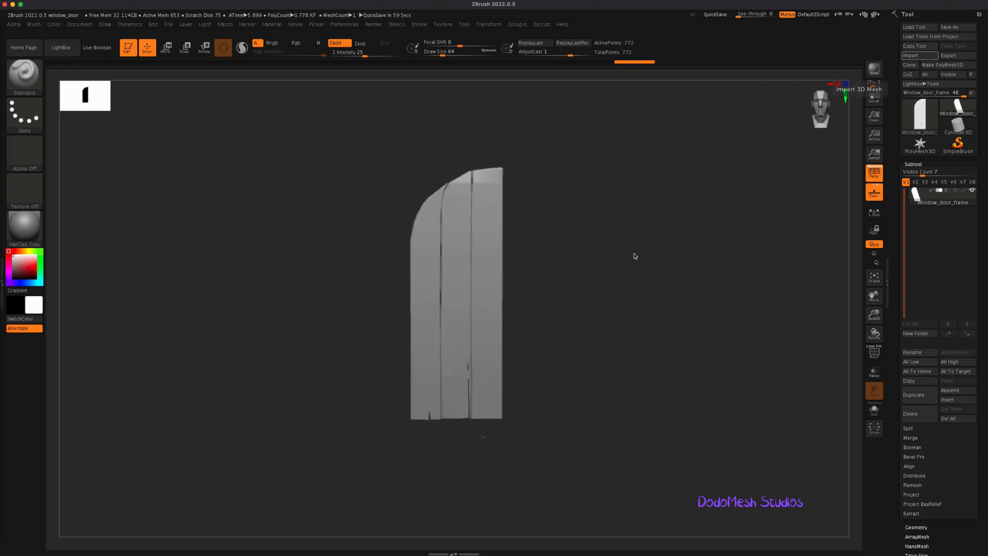
{"action": "mouse_move", "coordinate": [602, 402]}
{"action": "left_mouse_down"}
{"action": "mouse_move", "coordinate": [571, 425]}
{"action": "mouse_move", "coordinate": [595, 408]}
{"action": "left_mouse_up"}
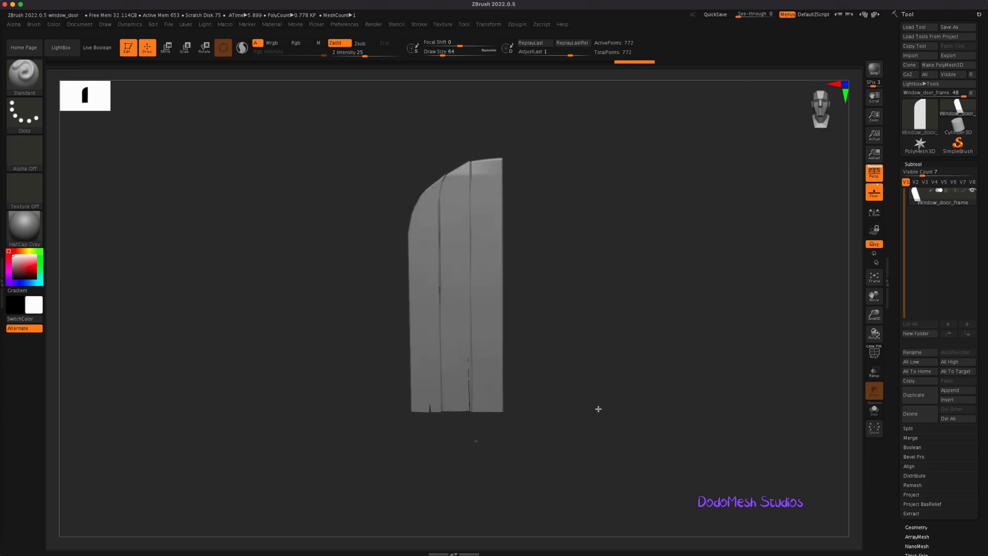
{"action": "mouse_move", "coordinate": [564, 371]}
{"action": "left_mouse_down"}
{"action": "mouse_move", "coordinate": [593, 391]}
{"action": "mouse_move", "coordinate": [611, 375]}
{"action": "left_mouse_up"}
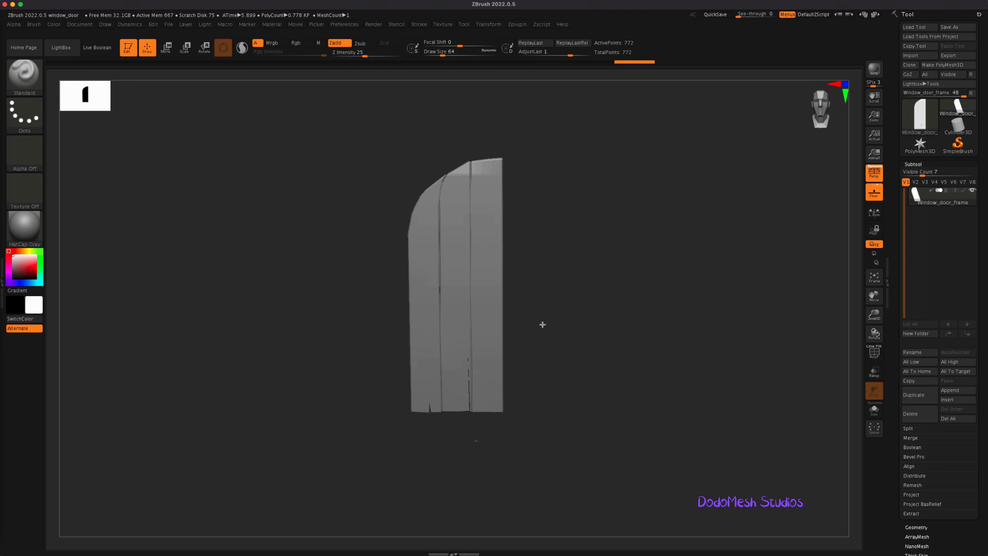
{"action": "left_click", "coordinate": [34, 25]}
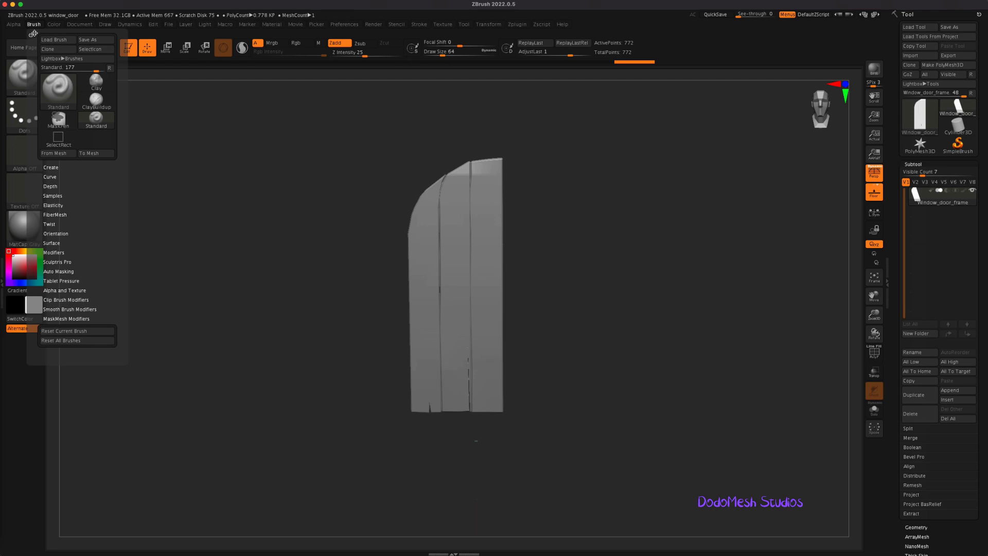
Dock the Brush palette in the left tray and pick IMM Parts from the I-filtered brushes.
{"action": "left_click_drag", "start_coordinate": [32, 33], "coordinate": [31, 103]}
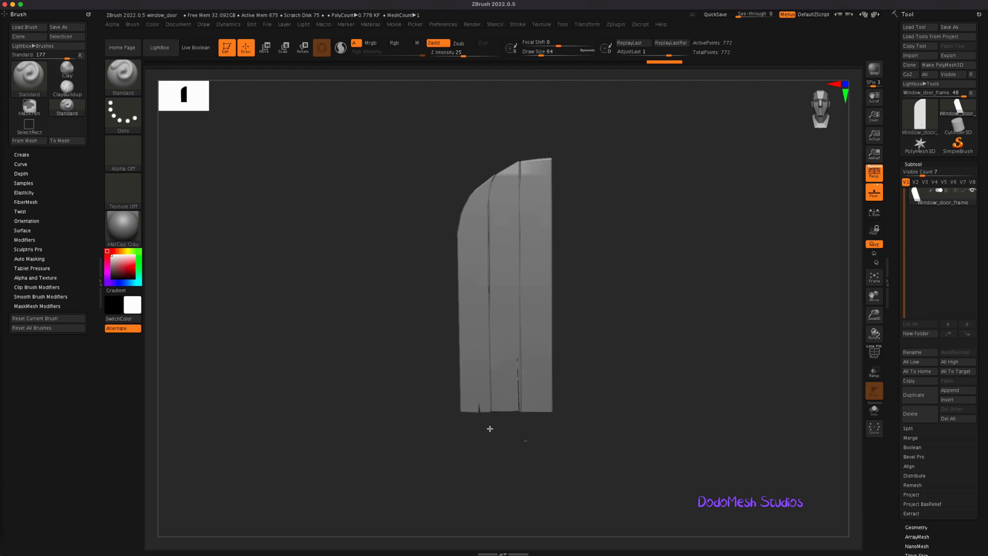
{"action": "key", "text": "b"}
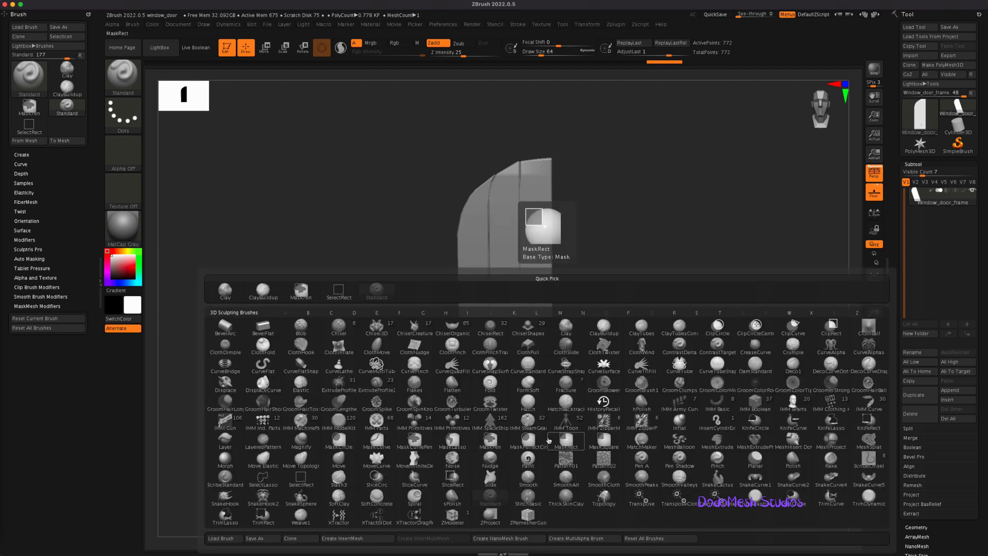
{"action": "key", "text": "i"}
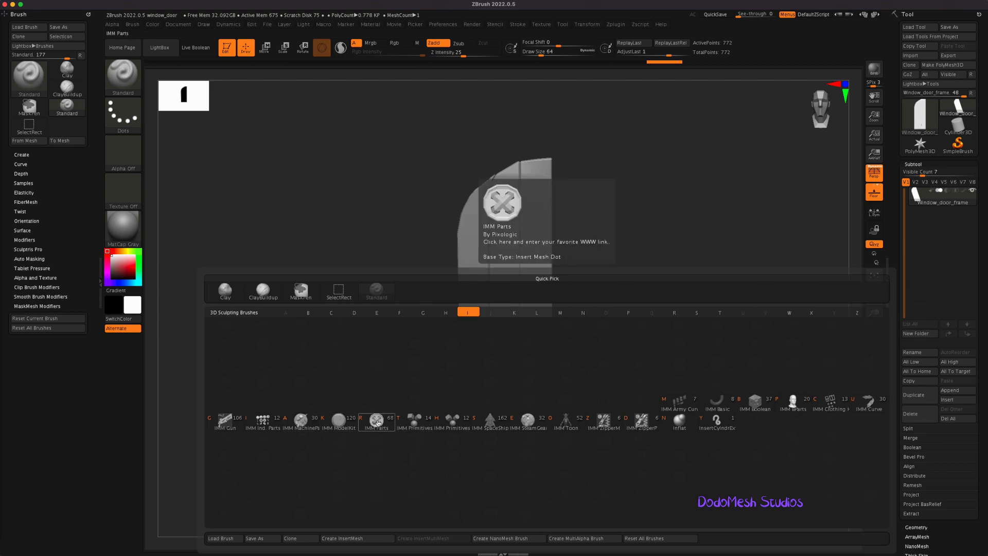
{"action": "left_click", "coordinate": [377, 421]}
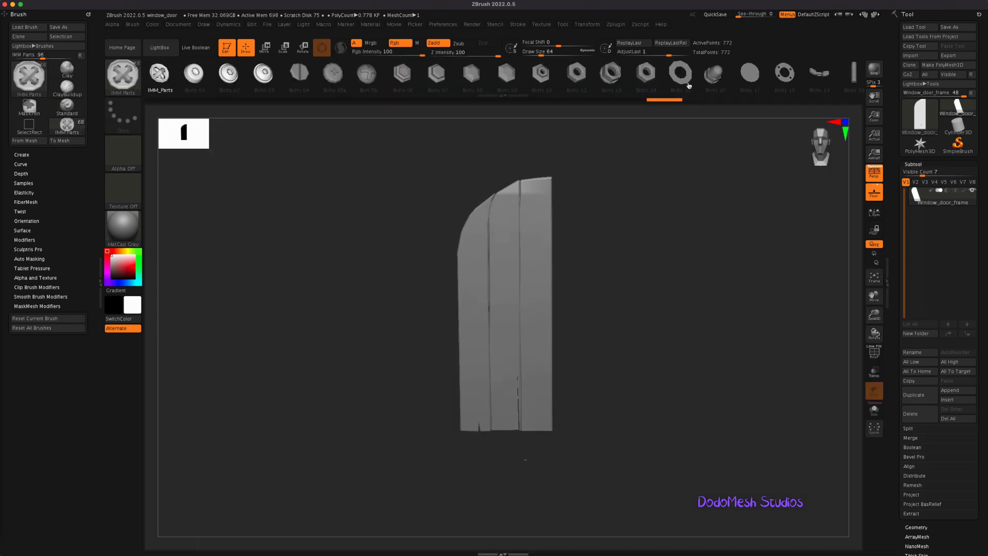
Choose Hinge 01 from the IMM strip and place it on the door's left edge.
{"action": "left_click_drag", "start_coordinate": [679, 78], "coordinate": [342, 97]}
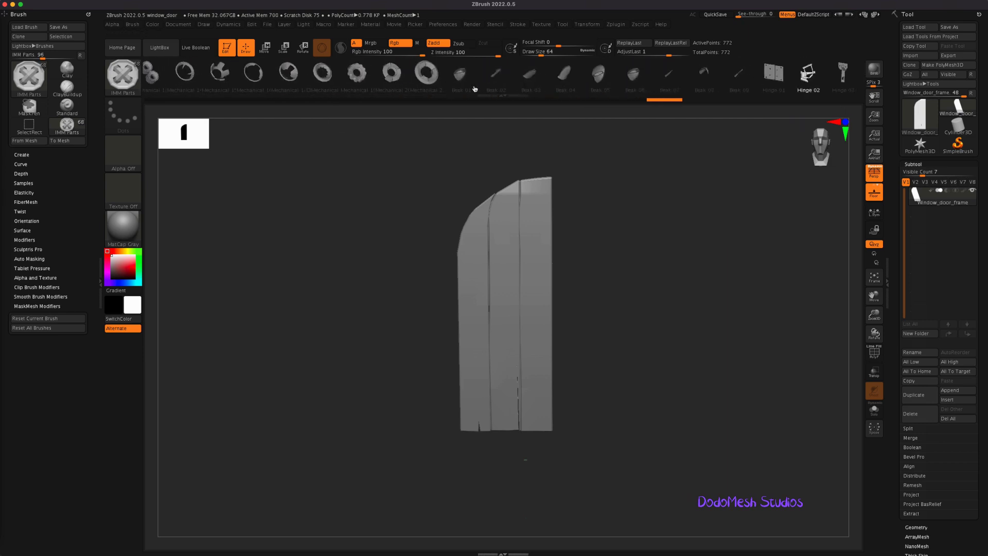
{"action": "left_click", "coordinate": [774, 78]}
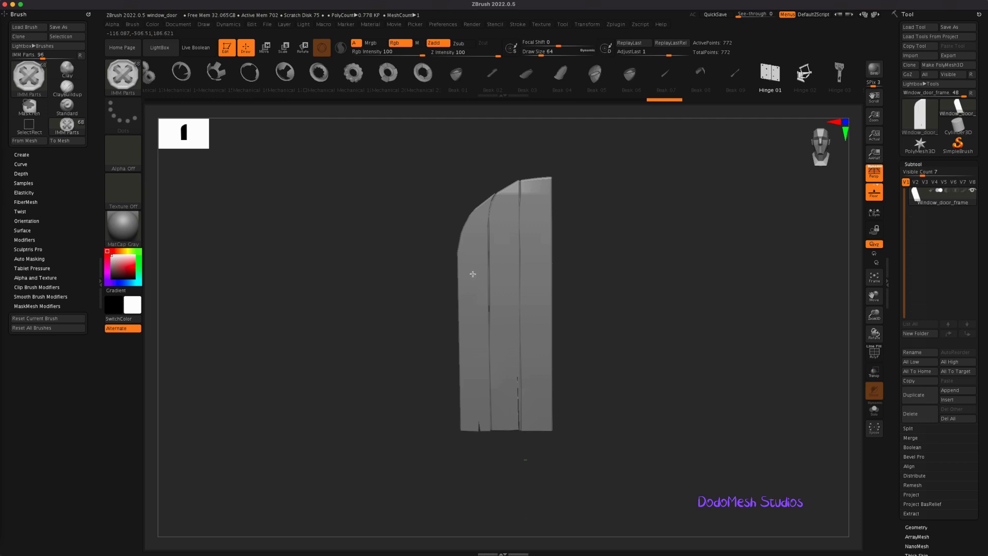
{"action": "left_click", "coordinate": [549, 308]}
Rotate the hinge with the gizmo until its plate faces forward on the door edge.
{"action": "key", "text": "r"}
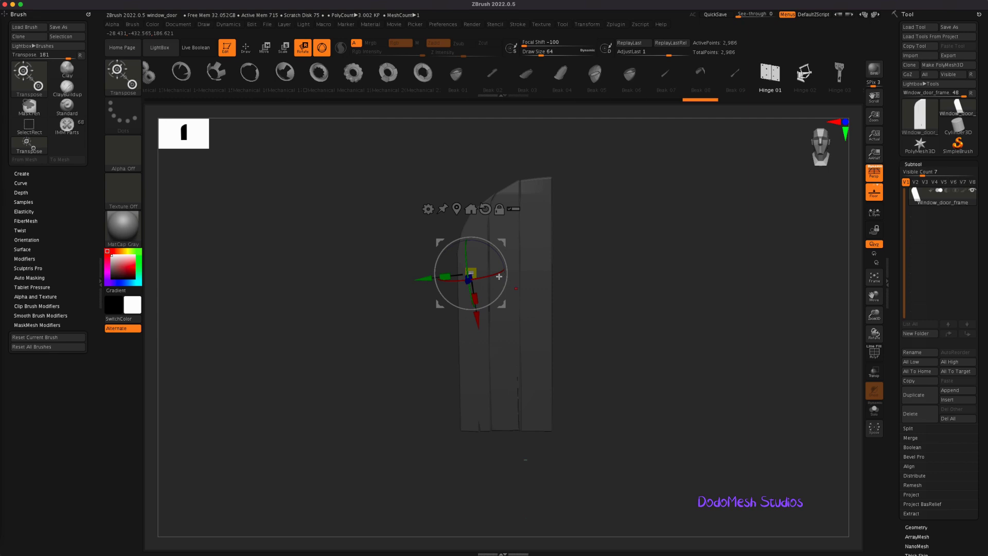
{"action": "mouse_move", "coordinate": [479, 270]}
{"action": "left_mouse_down"}
{"action": "mouse_move", "coordinate": [507, 278]}
{"action": "mouse_move", "coordinate": [481, 235]}
{"action": "left_mouse_up"}
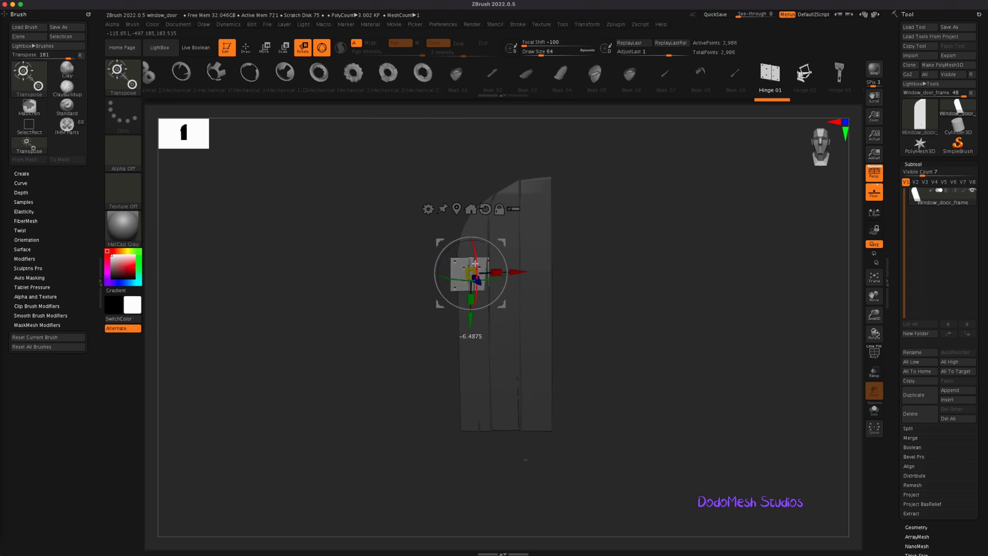
{"action": "left_click_drag", "start_coordinate": [498, 275], "coordinate": [495, 273]}
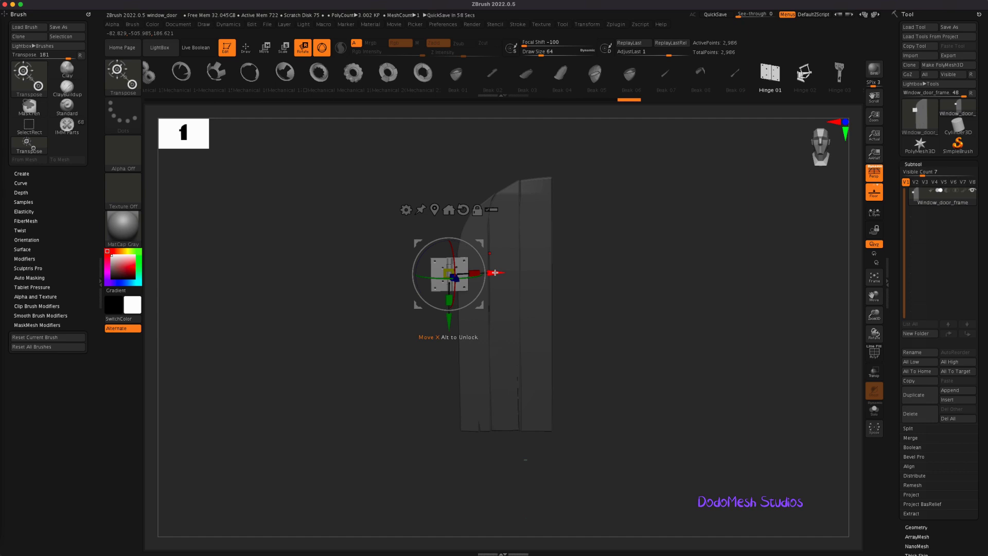
{"action": "mouse_move", "coordinate": [628, 383]}
{"action": "left_mouse_down", "text": "alt"}
{"action": "mouse_move", "coordinate": [648, 390]}
{"action": "mouse_move", "coordinate": [613, 393]}
{"action": "mouse_move", "coordinate": [676, 406]}
{"action": "mouse_move", "coordinate": [608, 397]}
{"action": "mouse_move", "coordinate": [619, 394]}
{"action": "left_mouse_up", "text": "alt"}
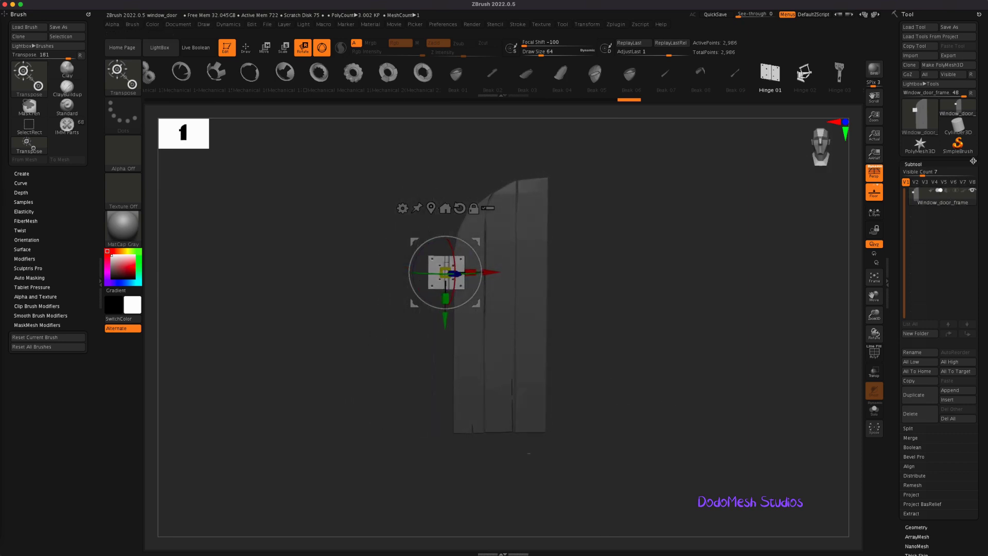
{"action": "left_click", "coordinate": [909, 429]}
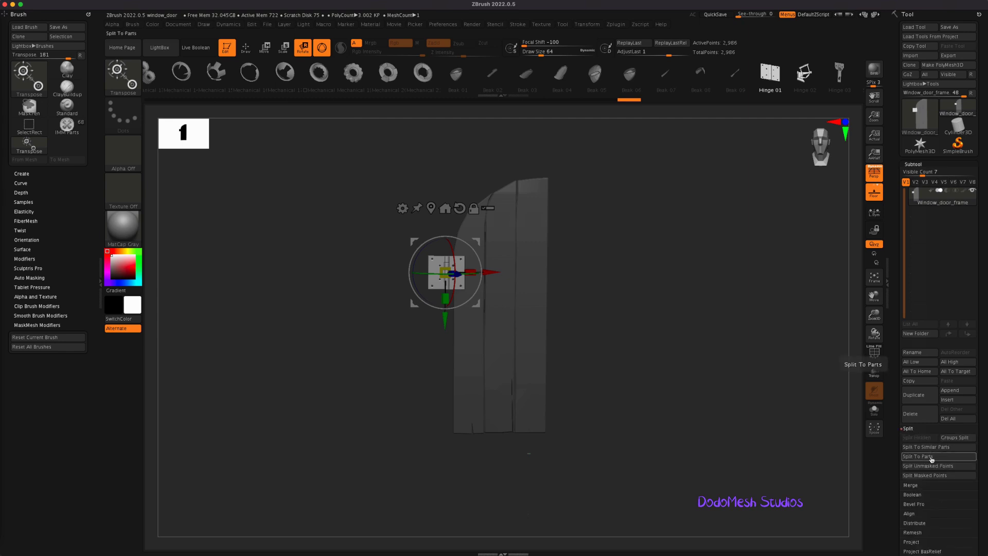
Split the door mesh into six similar-part subtools and make Window_door_frame3 active.
{"action": "left_click", "coordinate": [949, 447]}
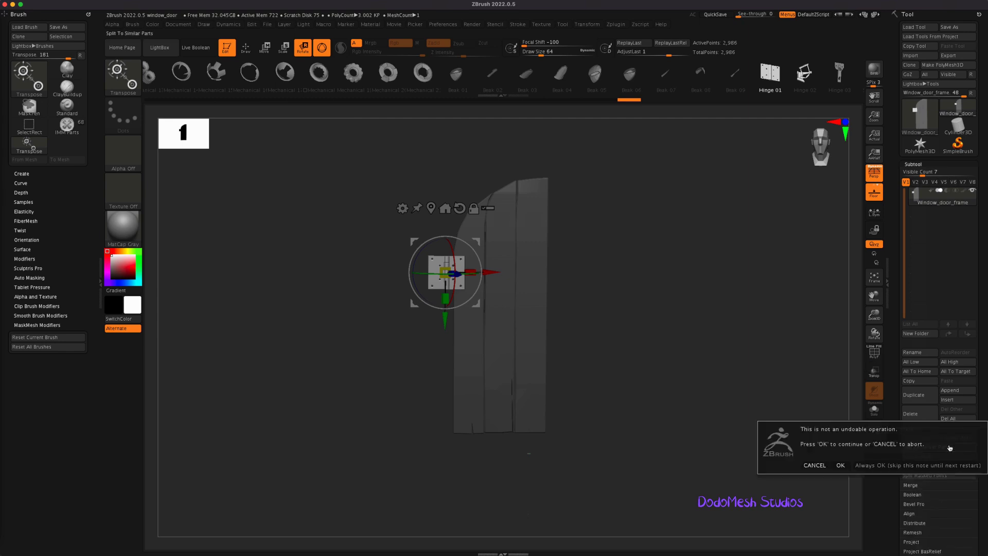
{"action": "left_click", "coordinate": [841, 466]}
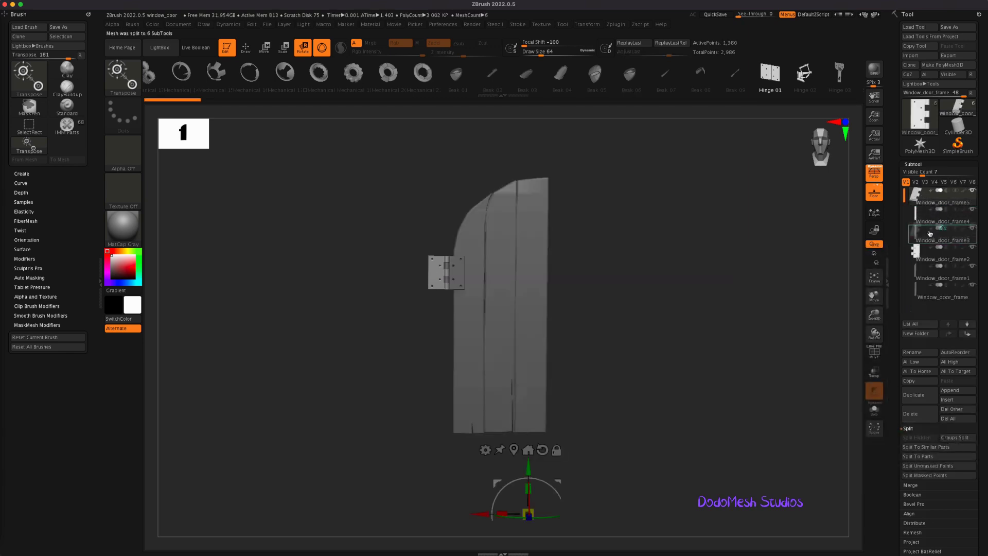
{"action": "left_click_drag", "start_coordinate": [929, 233], "coordinate": [929, 238]}
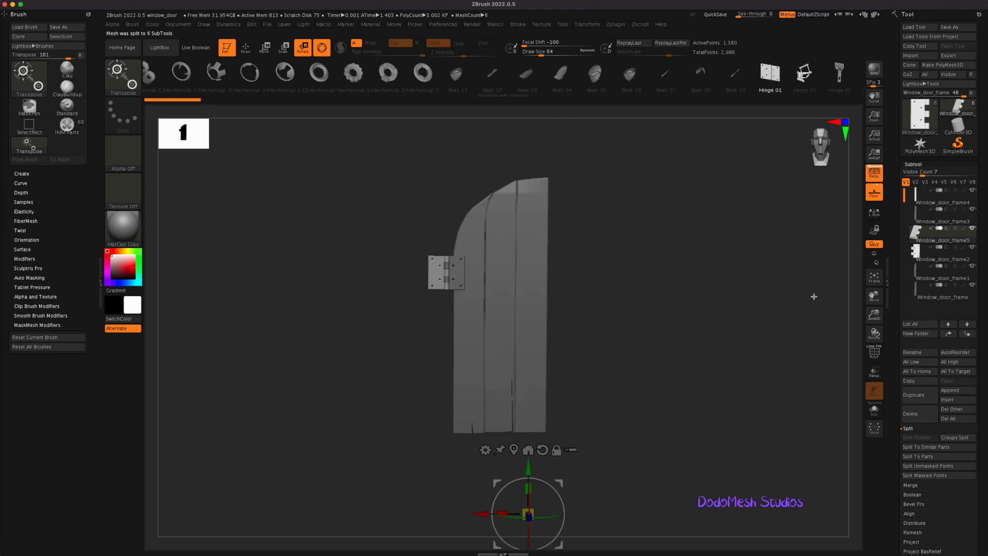
{"action": "left_click", "coordinate": [926, 216]}
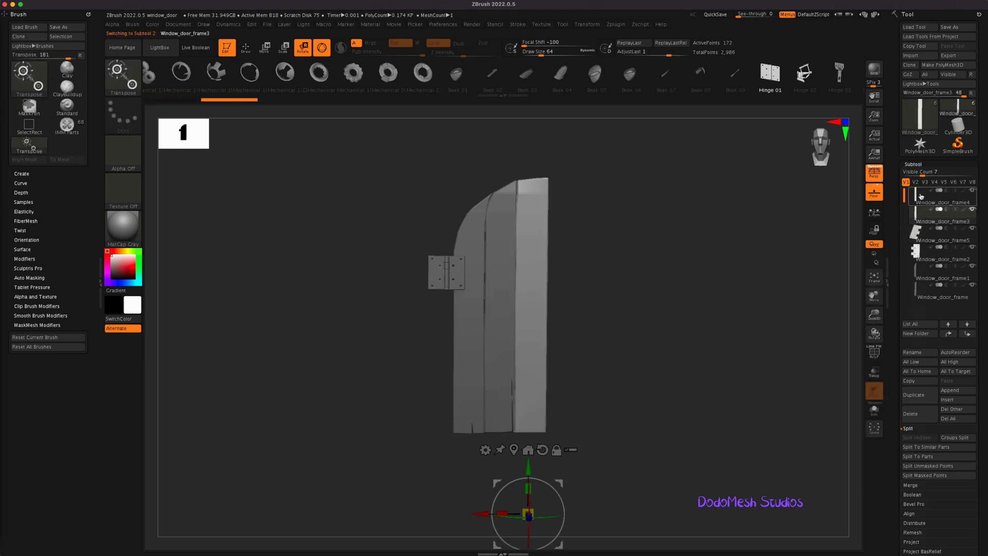
Merge Window_door_frame3 into frame4 and join the two hinge leaves into frame5.
{"action": "left_click", "coordinate": [922, 196]}
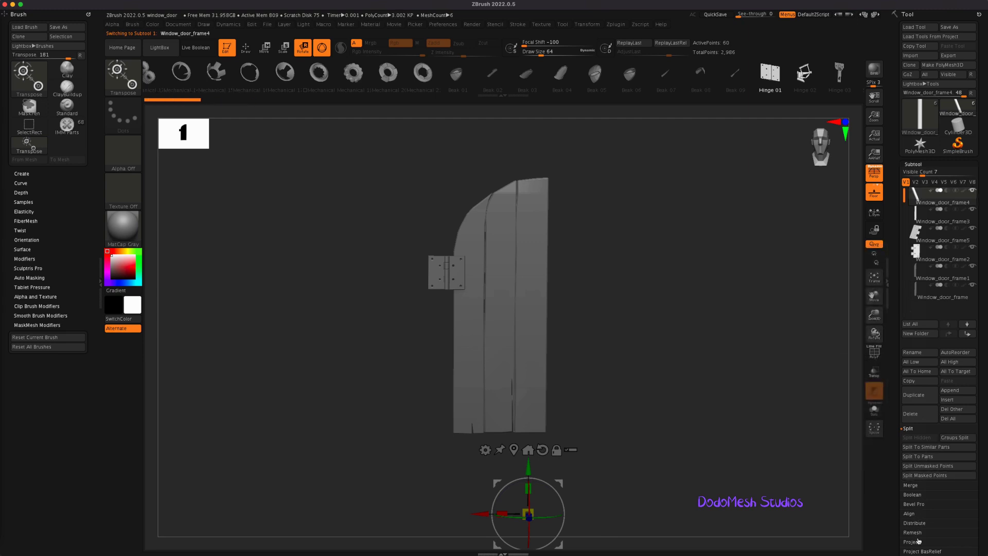
{"action": "left_click", "coordinate": [915, 430]}
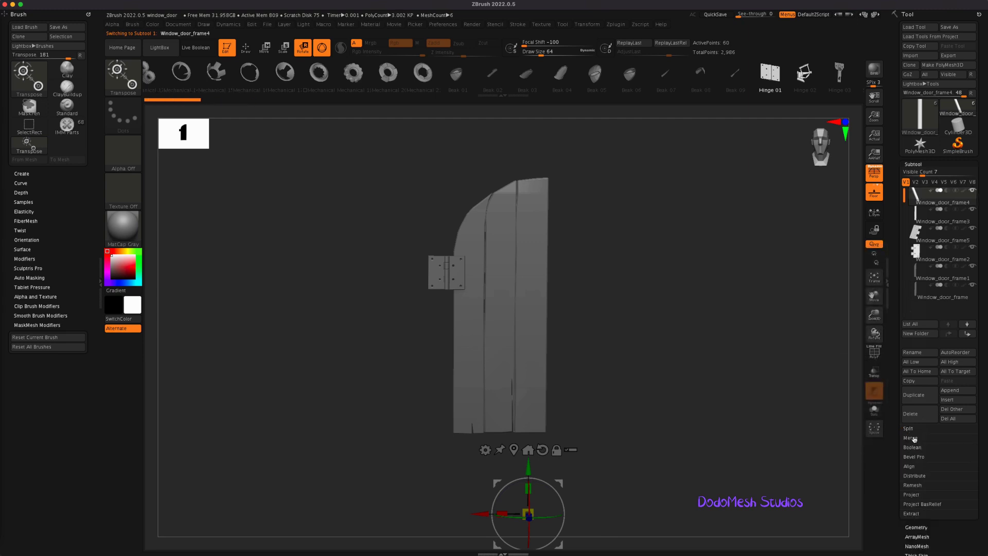
{"action": "left_click", "coordinate": [914, 439]}
{"action": "left_click", "coordinate": [840, 465]}
{"action": "mouse_move", "coordinate": [921, 255]}
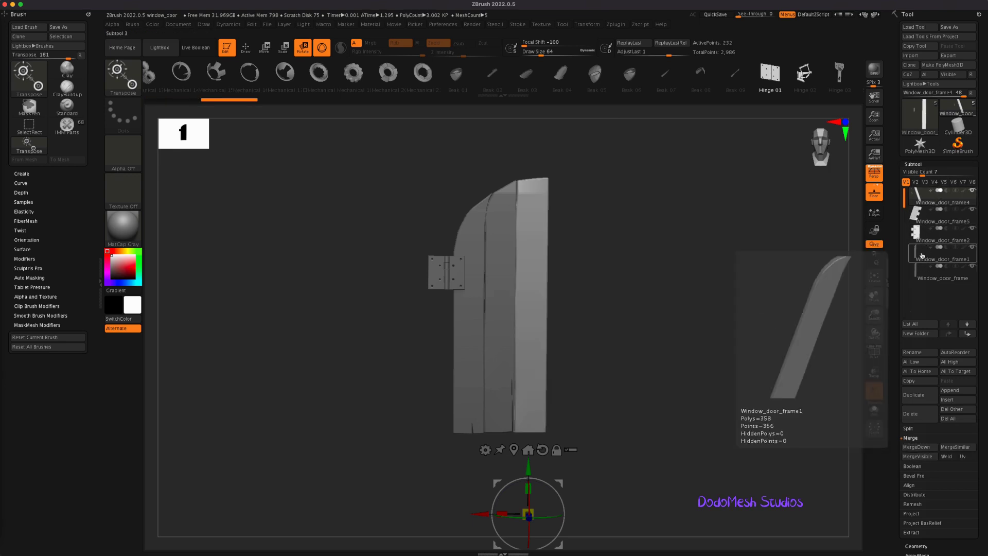
{"action": "left_click", "coordinate": [924, 255]}
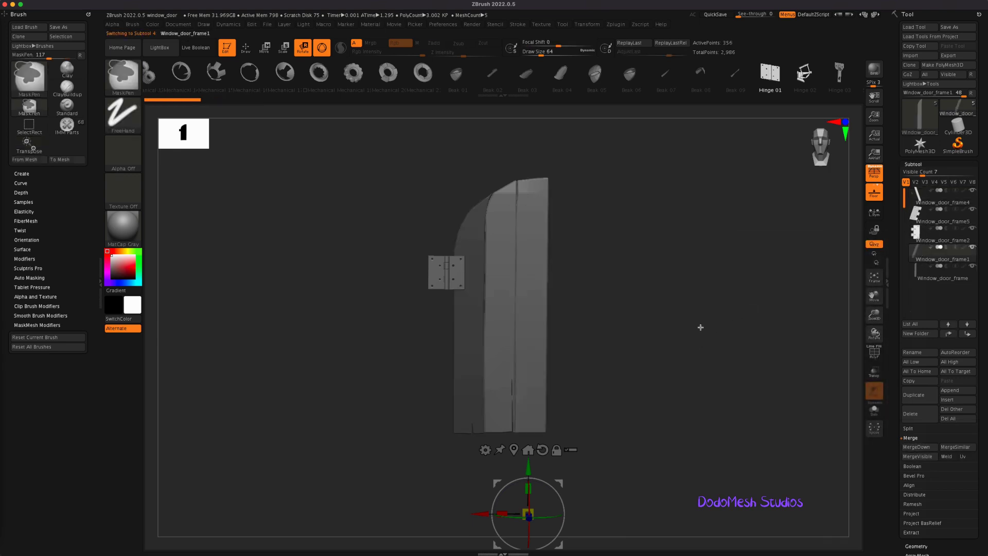
{"action": "key", "text": "alt+Down"}
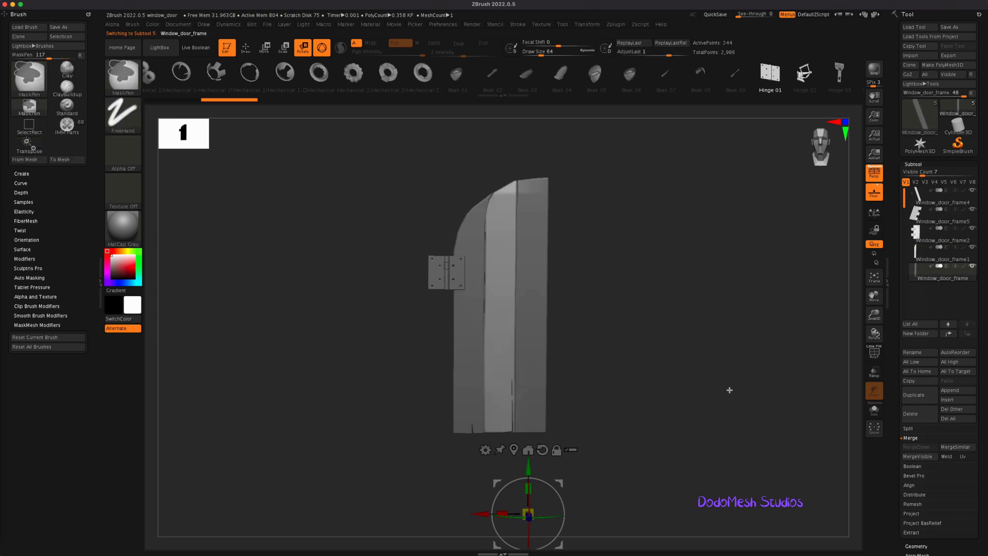
{"action": "left_click", "coordinate": [924, 216]}
{"action": "mouse_move", "coordinate": [939, 221]}
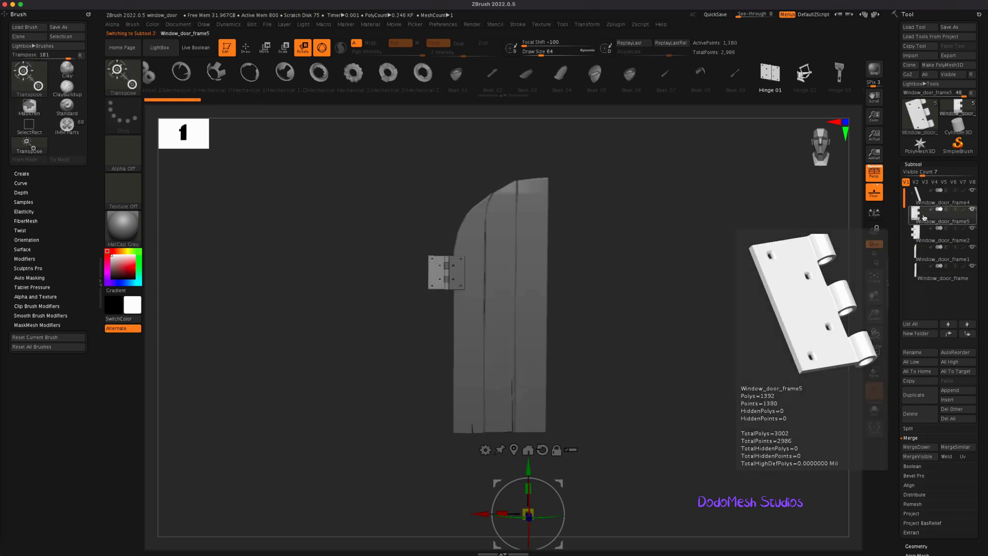
{"action": "left_click", "coordinate": [908, 446]}
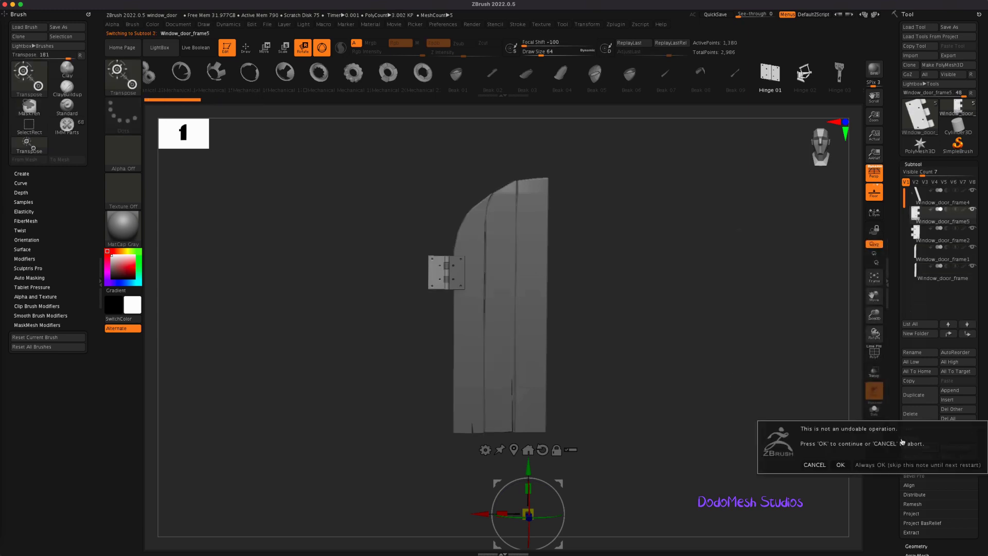
{"action": "left_click", "coordinate": [840, 466]}
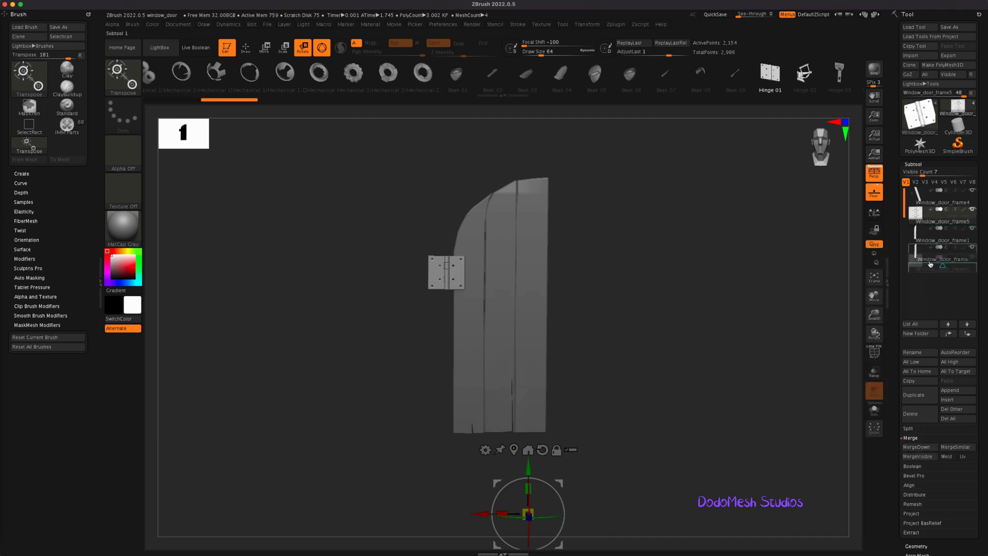
Merge Window_door_frame1 and Window_door_frame into frame4, then select the hinge frame5.
{"action": "left_click", "coordinate": [926, 197]}
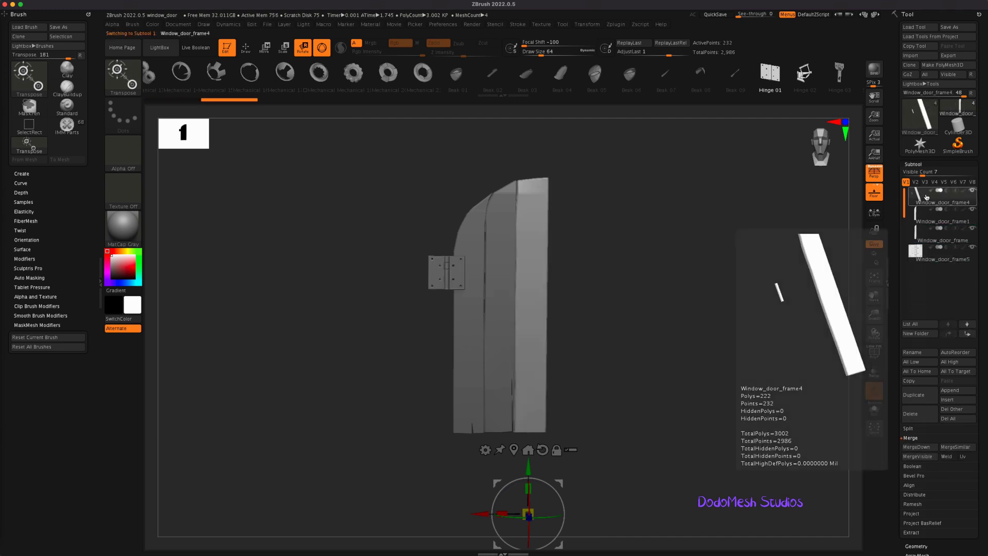
{"action": "left_click", "coordinate": [916, 447]}
{"action": "left_click", "coordinate": [840, 463]}
{"action": "left_click", "coordinate": [916, 447]}
{"action": "left_click", "coordinate": [840, 466]}
{"action": "mouse_move", "coordinate": [940, 220]}
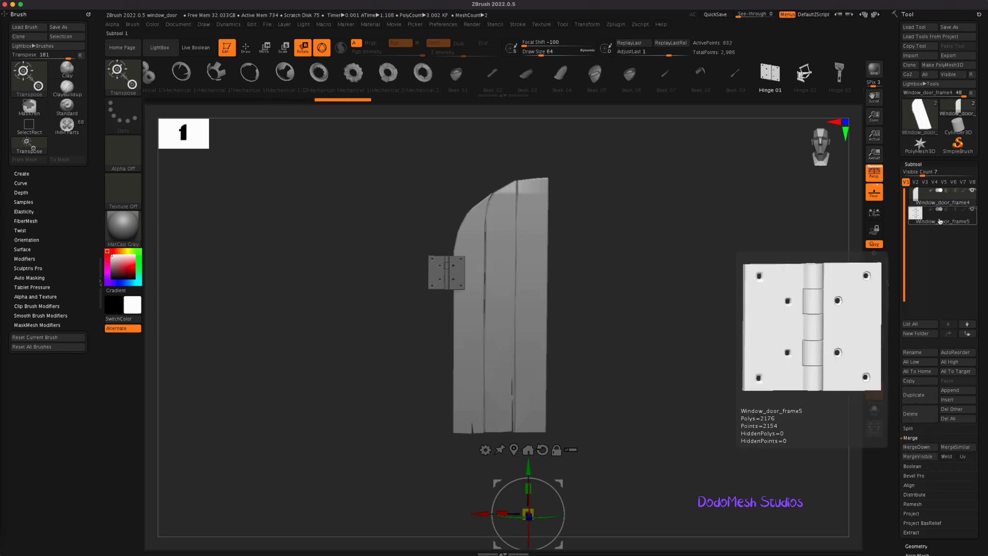
{"action": "left_click", "coordinate": [942, 216]}
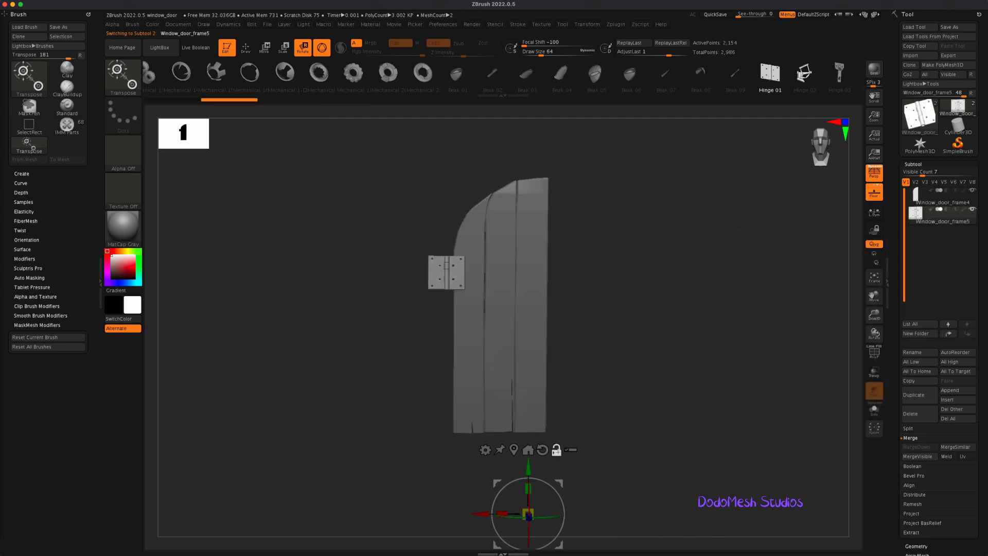
{"action": "left_click", "coordinate": [527, 450]}
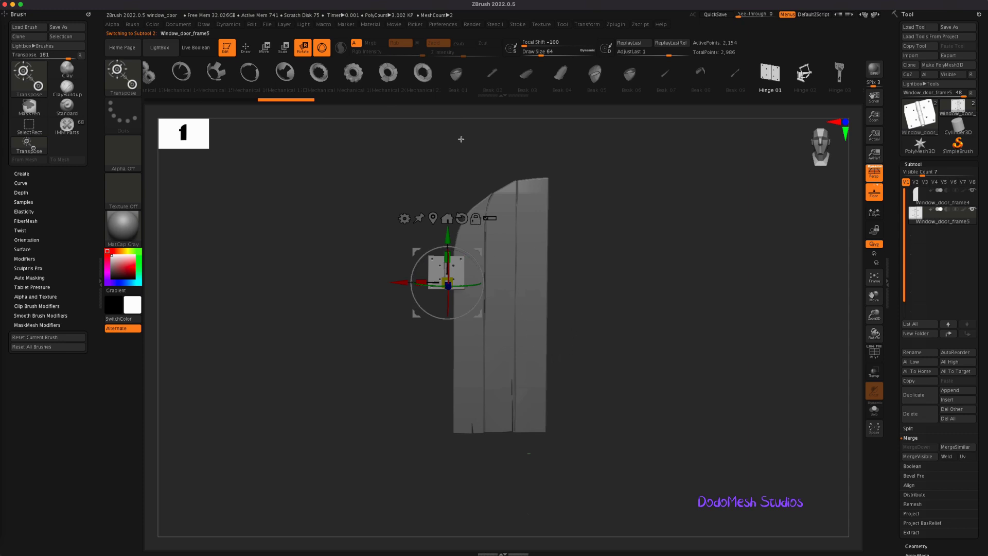
Return to draw mode with IMM Parts and pan the door toward the lower right.
{"action": "key", "text": "q"}
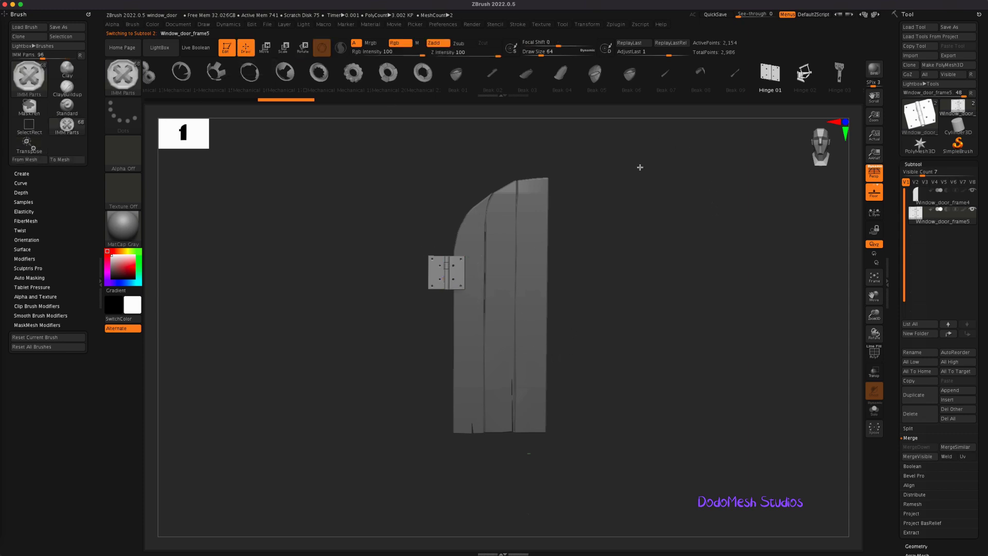
{"action": "mouse_move", "coordinate": [586, 403]}
{"action": "left_mouse_down", "text": "alt"}
{"action": "mouse_move", "coordinate": [602, 424]}
{"action": "mouse_move", "coordinate": [708, 379]}
{"action": "mouse_move", "coordinate": [433, 483]}
{"action": "left_mouse_up", "text": "alt"}
{"action": "key", "text": "ctrl"}
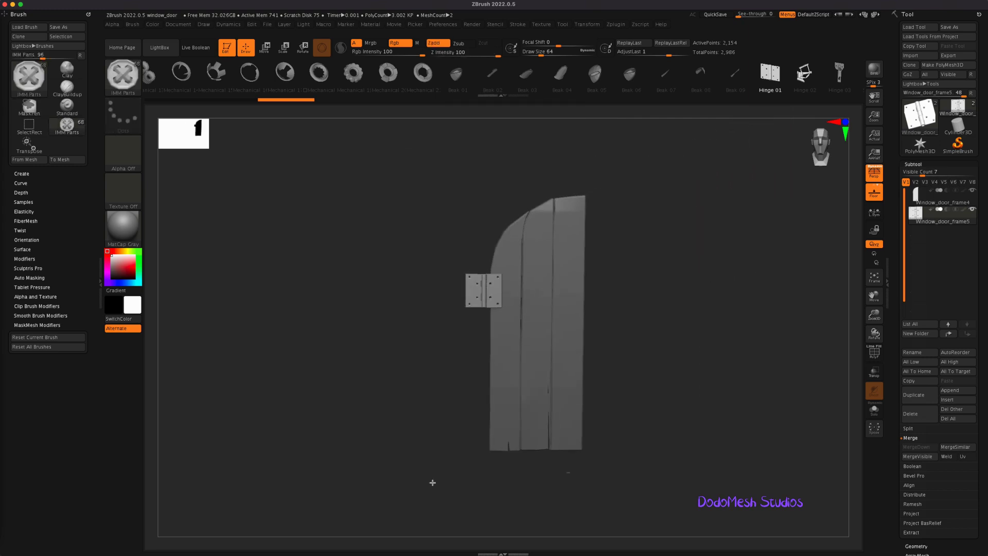
Zoom in on the hinge and drop a Bolts IMM part into its upper-right hole.
{"action": "right_click_drag", "start_coordinate": [600, 423], "coordinate": [802, 328], "text": "ctrl"}
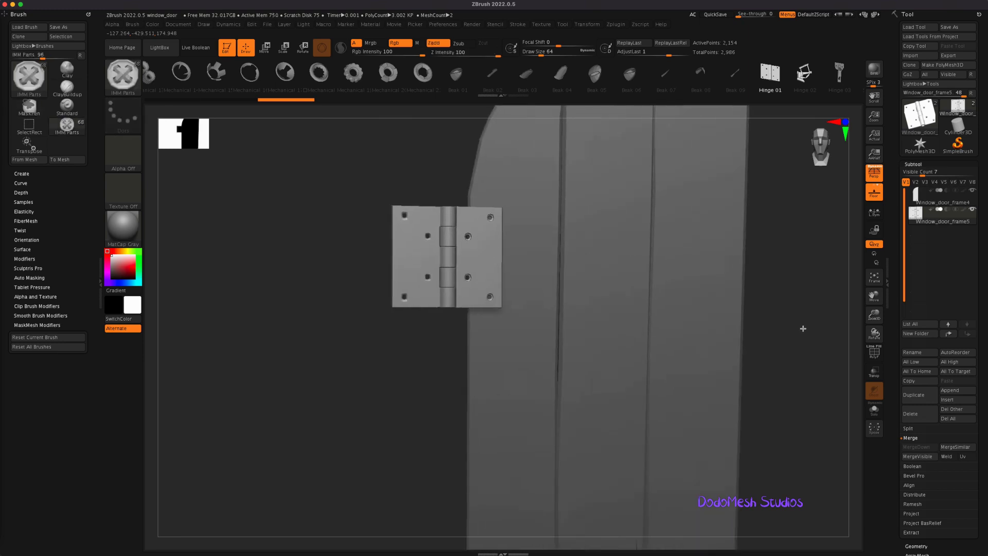
{"action": "left_click_drag", "start_coordinate": [349, 77], "coordinate": [441, 89]}
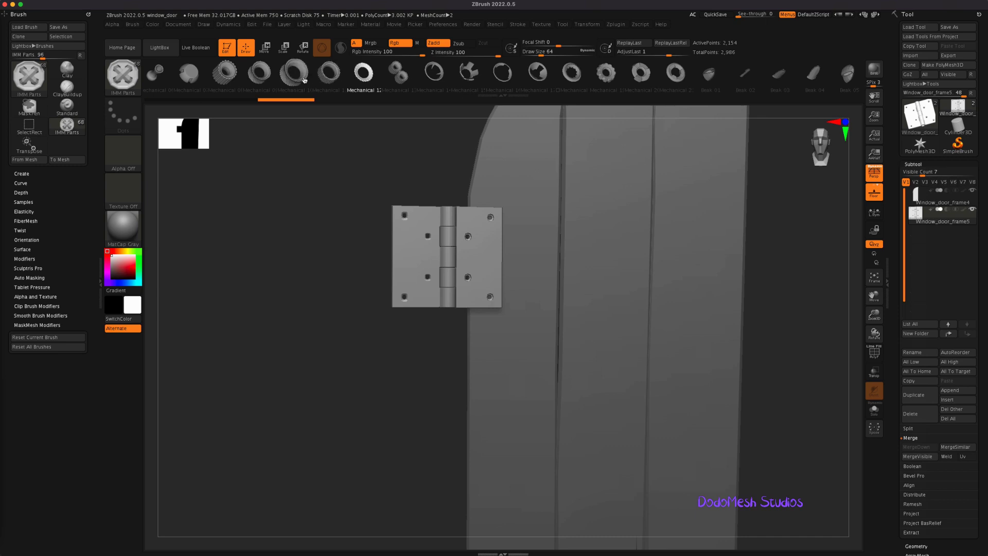
{"action": "scroll", "coordinate": [412, 82], "scroll_direction": "up", "scroll_amount": 5}
{"action": "scroll", "coordinate": [410, 87], "scroll_direction": "up", "scroll_amount": 2}
{"action": "scroll", "coordinate": [370, 82], "scroll_direction": "up", "scroll_amount": 3}
{"action": "scroll", "coordinate": [334, 78], "scroll_direction": "up", "scroll_amount": 2}
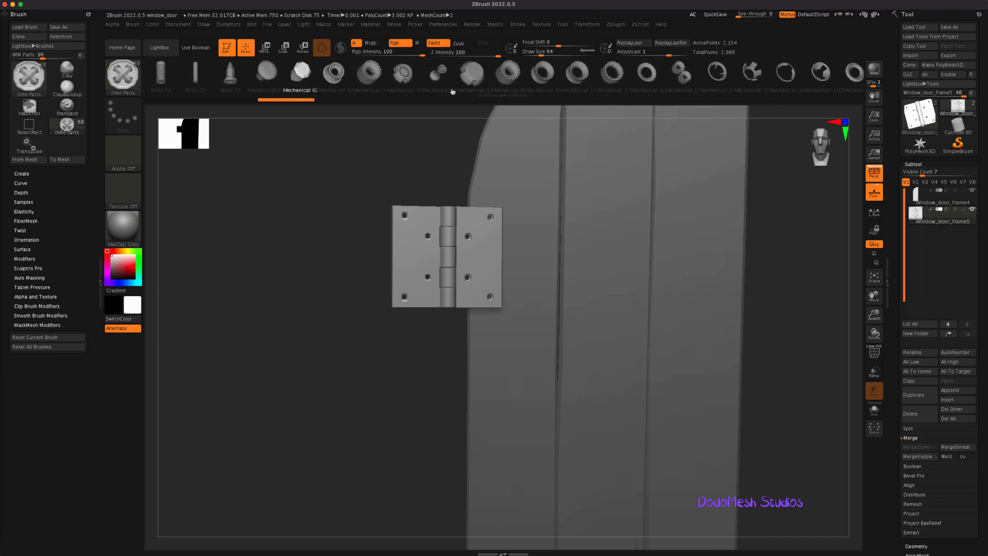
{"action": "scroll", "coordinate": [334, 77], "scroll_direction": "up", "scroll_amount": 2}
{"action": "scroll", "coordinate": [339, 77], "scroll_direction": "up", "scroll_amount": 1}
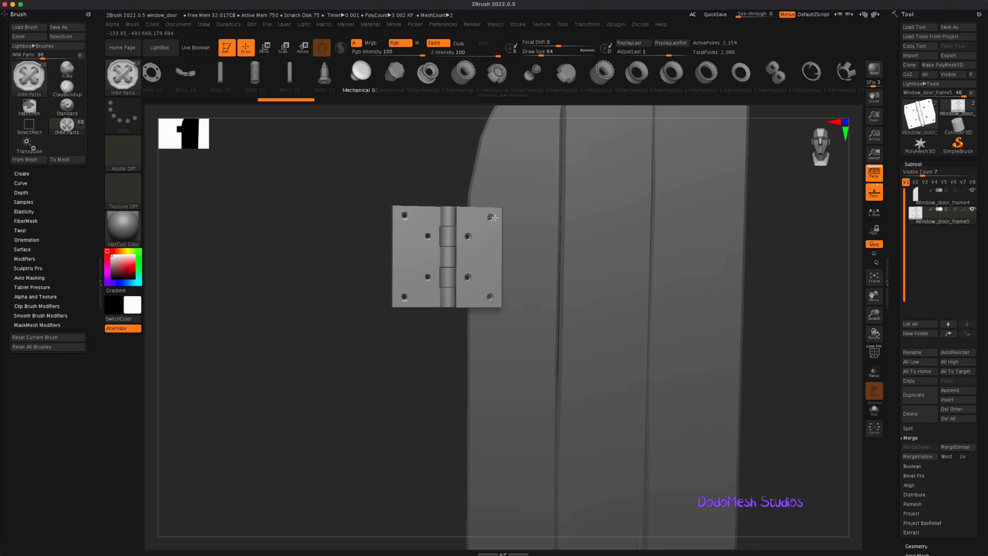
{"action": "left_click_drag", "start_coordinate": [515, 217], "coordinate": [518, 233]}
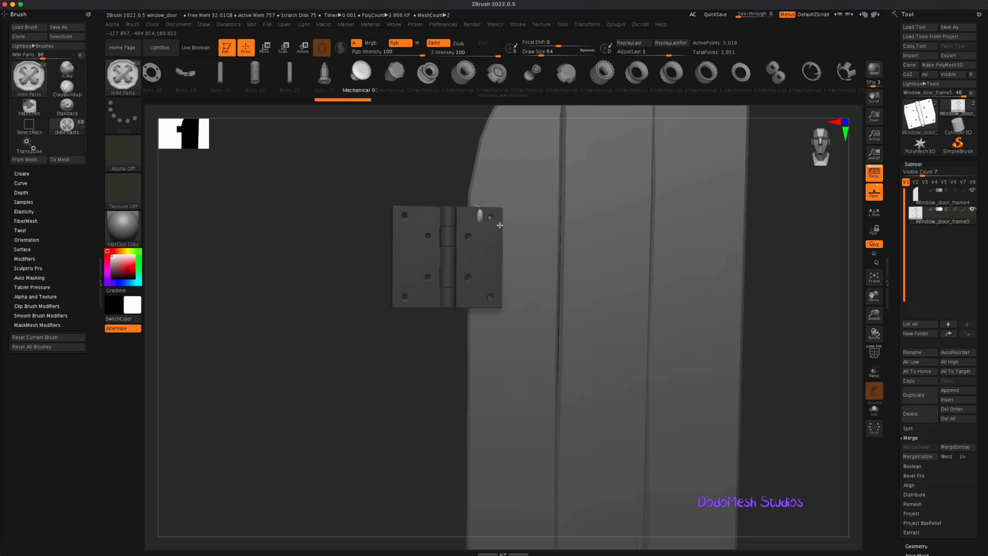
{"action": "key", "text": "e"}
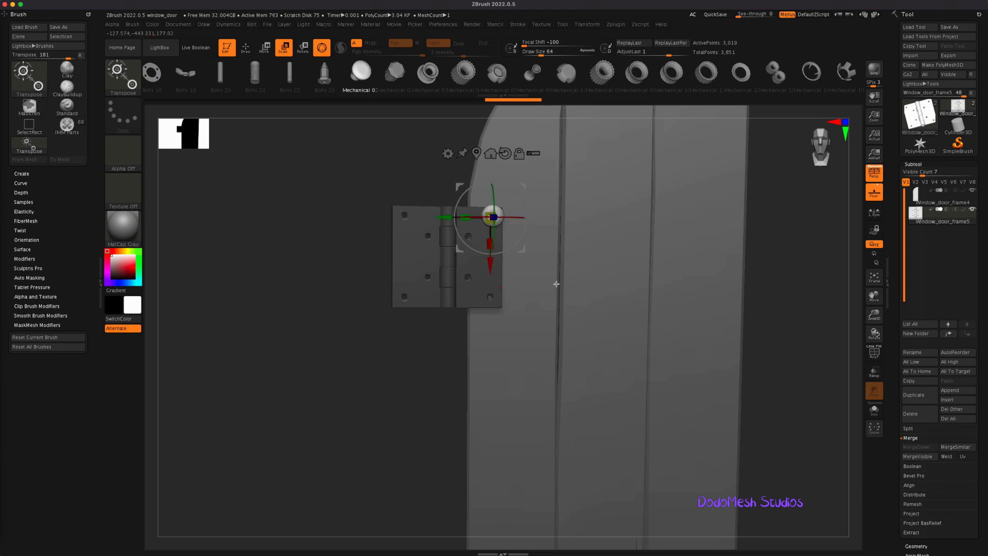
Scale the inserted bolt down to about 0.81 with the Transpose gizmo.
{"action": "key", "text": "y"}
{"action": "mouse_move", "coordinate": [440, 404]}
{"action": "left_mouse_down"}
{"action": "mouse_move", "coordinate": [461, 424]}
{"action": "mouse_move", "coordinate": [461, 456]}
{"action": "mouse_move", "coordinate": [477, 450]}
{"action": "mouse_move", "coordinate": [432, 432]}
{"action": "mouse_move", "coordinate": [433, 403]}
{"action": "left_mouse_up"}
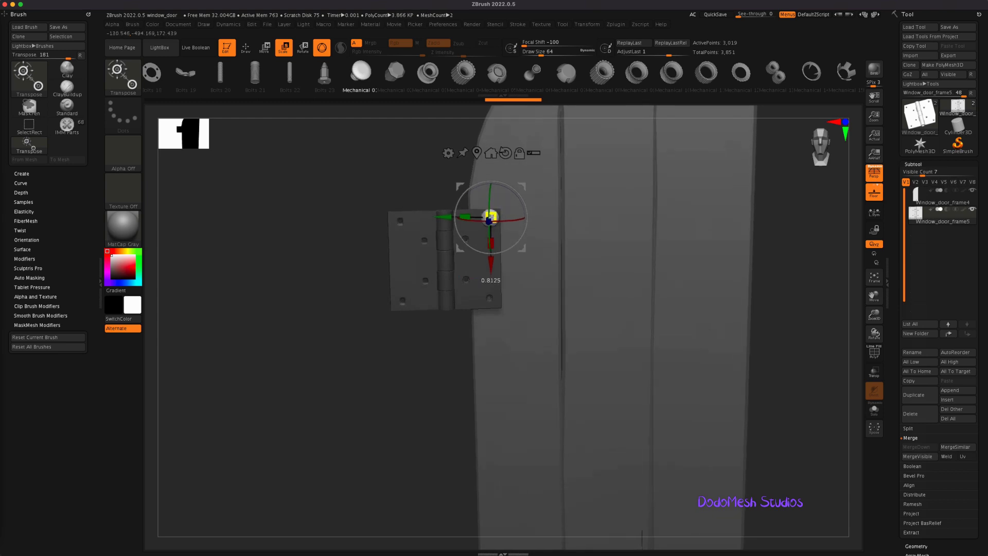
{"action": "left_click_drag", "start_coordinate": [490, 216], "coordinate": [491, 218]}
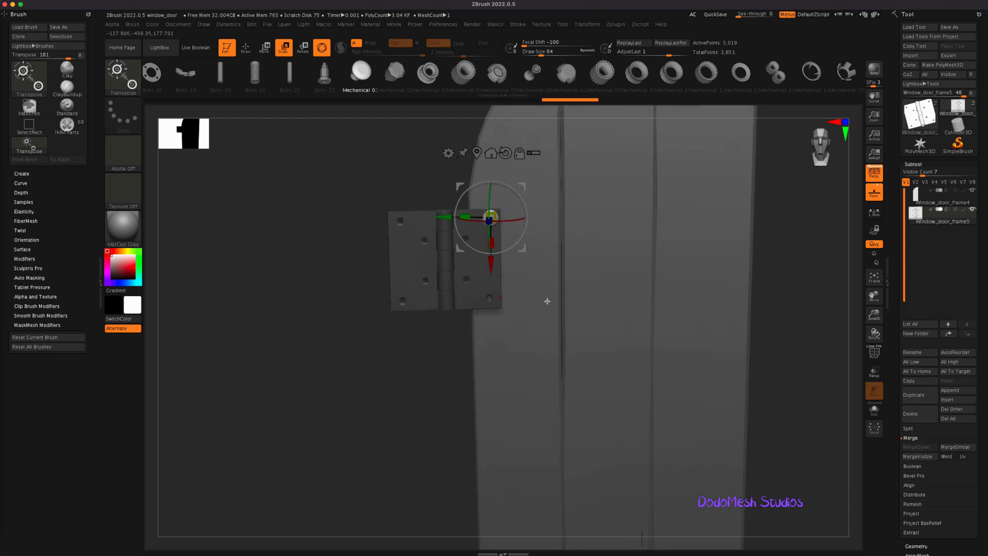
Orbit to the side, sink the bolt into the hinge's upper-right hole, and return to front view.
{"action": "key", "text": "q"}
{"action": "mouse_move", "coordinate": [437, 391]}
{"action": "left_mouse_down"}
{"action": "mouse_move", "coordinate": [461, 406]}
{"action": "mouse_move", "coordinate": [542, 211]}
{"action": "left_mouse_up"}
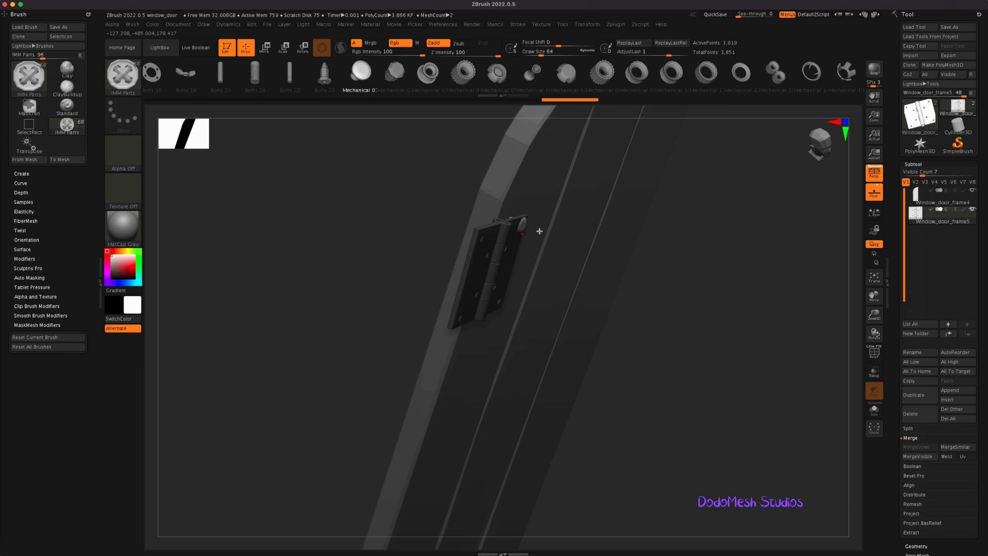
{"action": "key", "text": "w"}
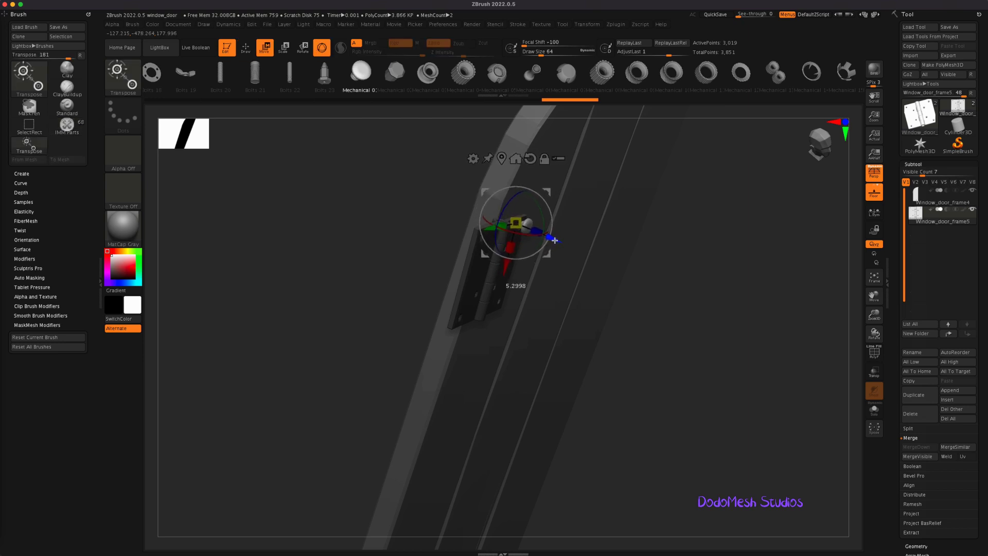
{"action": "left_click", "coordinate": [565, 303]}
{"action": "key", "text": "ctrl+z"}
{"action": "left_click_drag", "start_coordinate": [565, 303], "coordinate": [621, 330], "text": "shift"}
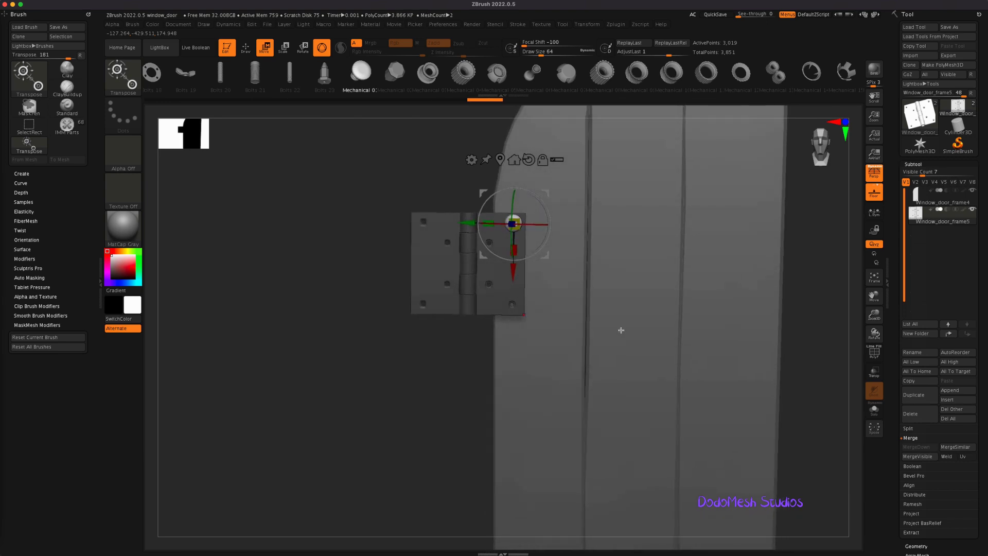
{"action": "key", "text": "ctrl+s"}
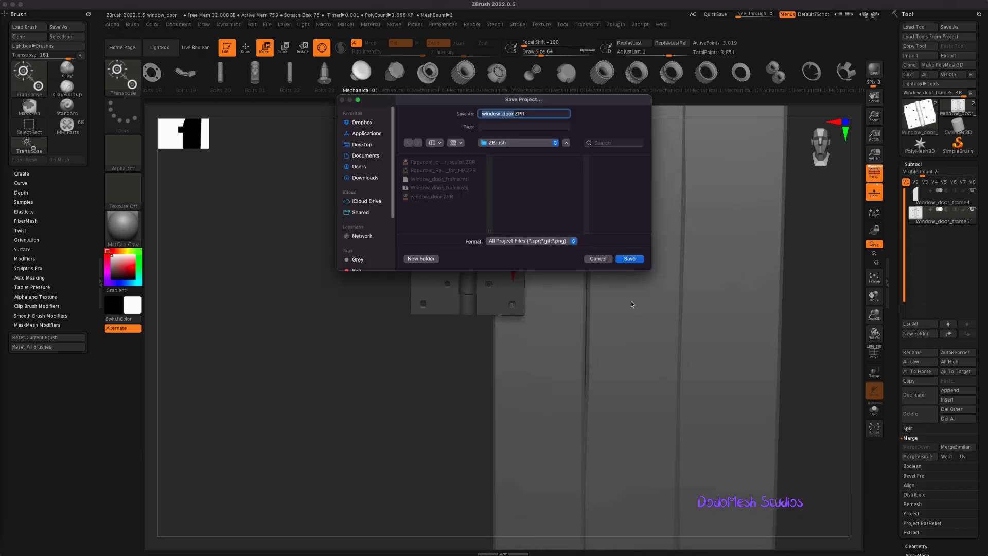
Save the project as window_door.ZPR, replacing the existing file.
{"action": "left_click", "coordinate": [450, 200]}
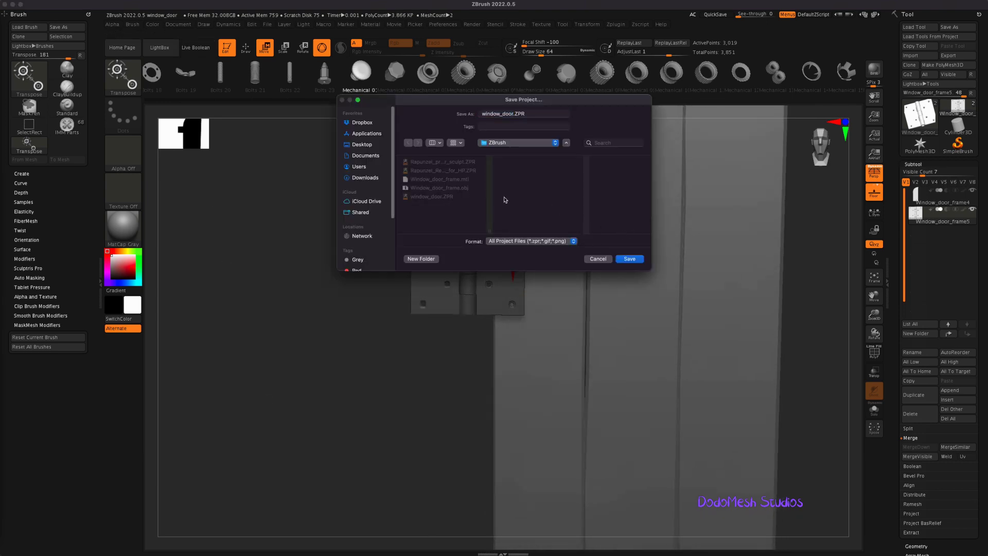
{"action": "left_click", "coordinate": [633, 259]}
{"action": "left_click", "coordinate": [517, 222]}
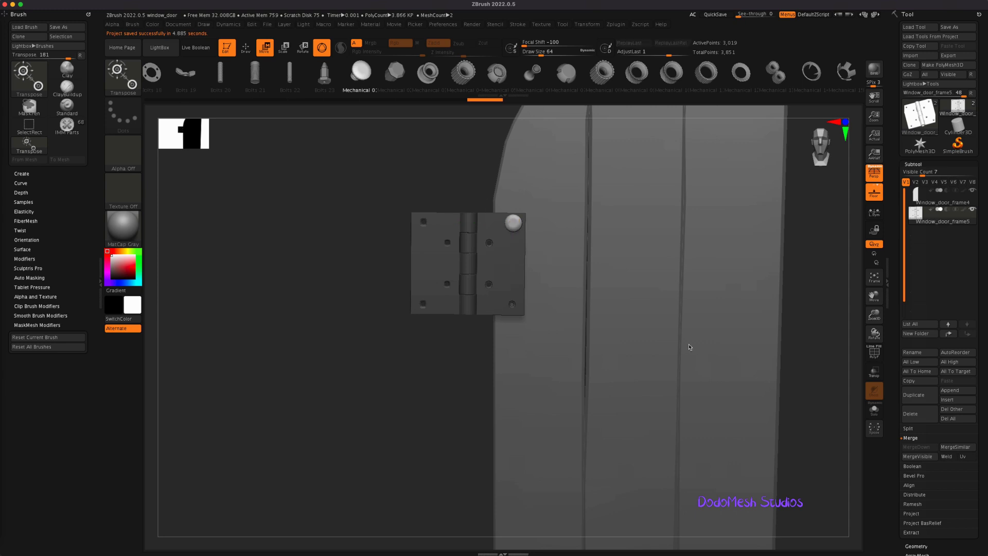
Pan and zoom out until the full door panel and bolted hinge are in view.
{"action": "mouse_move", "coordinate": [787, 392]}
{"action": "left_mouse_down", "text": "alt"}
{"action": "mouse_move", "coordinate": [681, 353]}
{"action": "mouse_move", "coordinate": [713, 358]}
{"action": "mouse_move", "coordinate": [679, 324]}
{"action": "left_mouse_up", "text": "alt"}
{"action": "key", "text": "ctrl"}
{"action": "right_click_drag", "start_coordinate": [737, 350], "coordinate": [673, 335], "text": "ctrl"}
{"action": "mouse_move", "coordinate": [672, 335]}
{"action": "left_mouse_down"}
{"action": "mouse_move", "coordinate": [697, 407]}
{"action": "mouse_move", "coordinate": [713, 408]}
{"action": "left_mouse_up"}
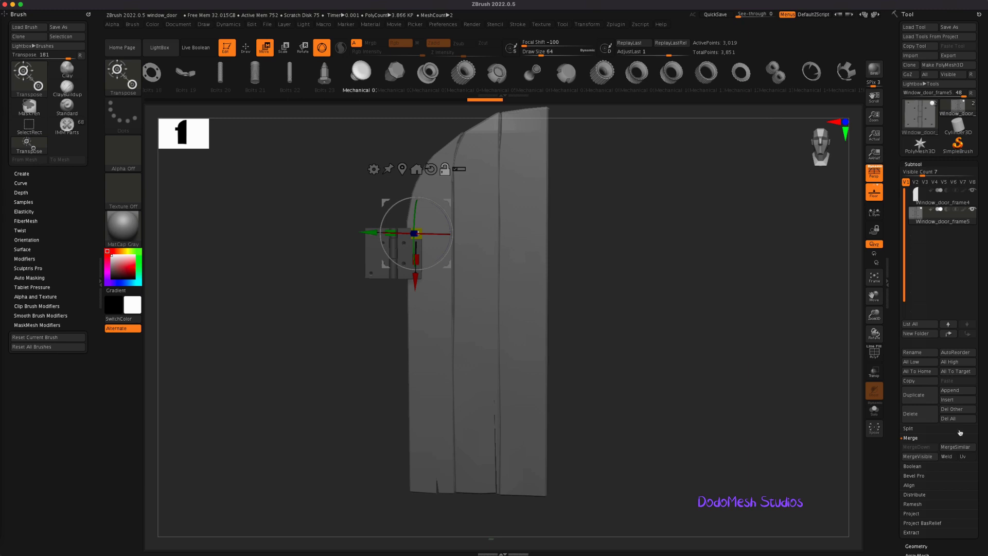
{"action": "left_click", "coordinate": [911, 439]}
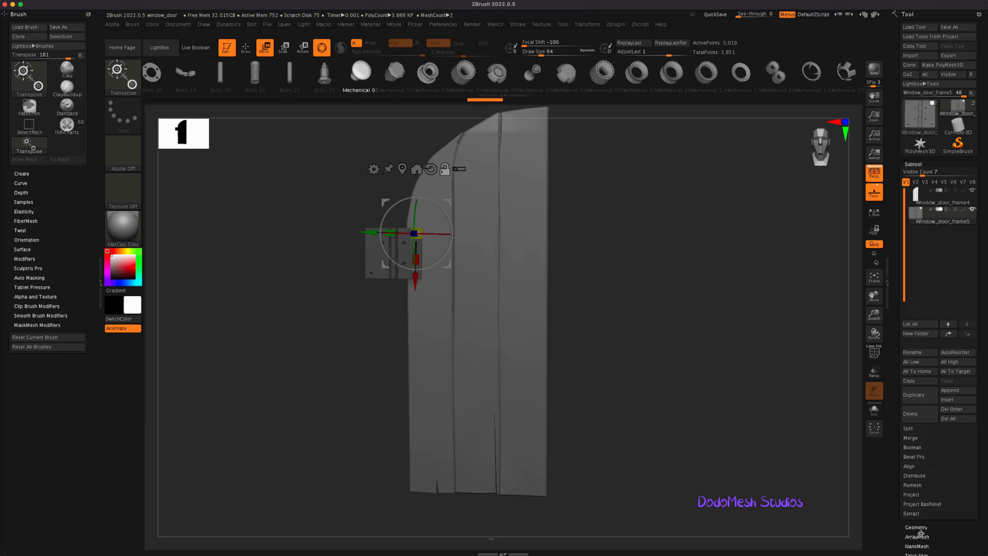
Append a Plane3D subtool, select PM3D_Plane3D1, and hide the door frame subtool.
{"action": "left_click", "coordinate": [950, 390]}
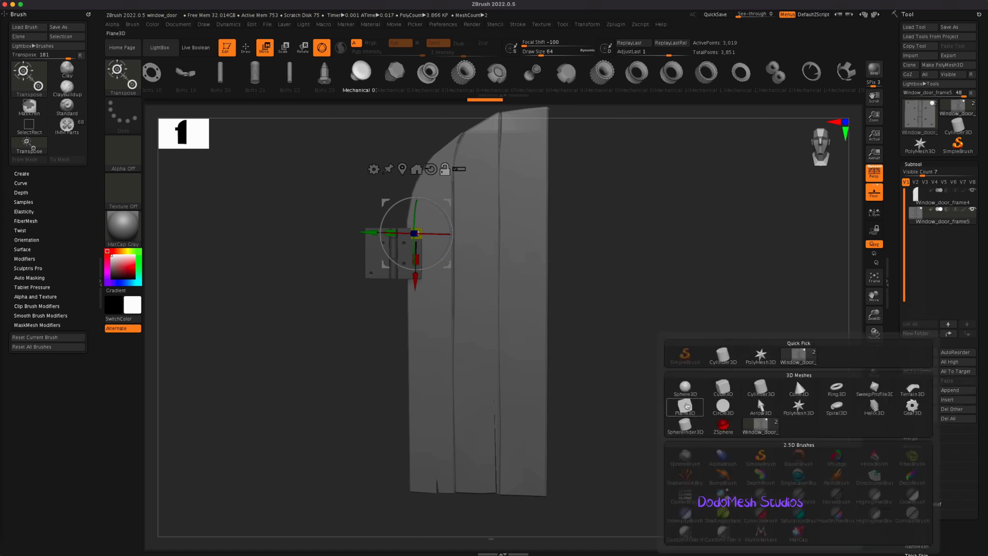
{"action": "left_click", "coordinate": [685, 406]}
{"action": "left_click", "coordinate": [920, 236]}
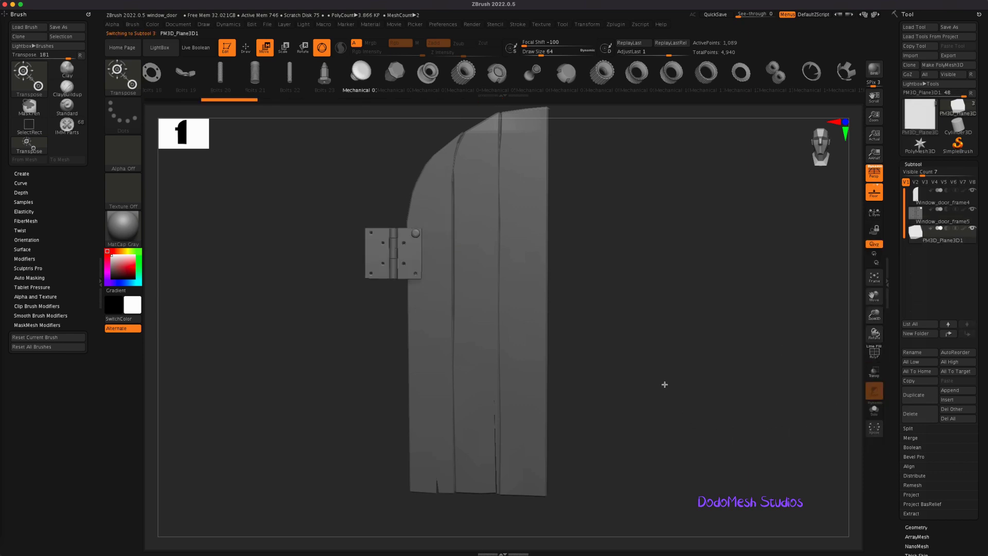
{"action": "left_click_drag", "start_coordinate": [622, 418], "coordinate": [640, 420]}
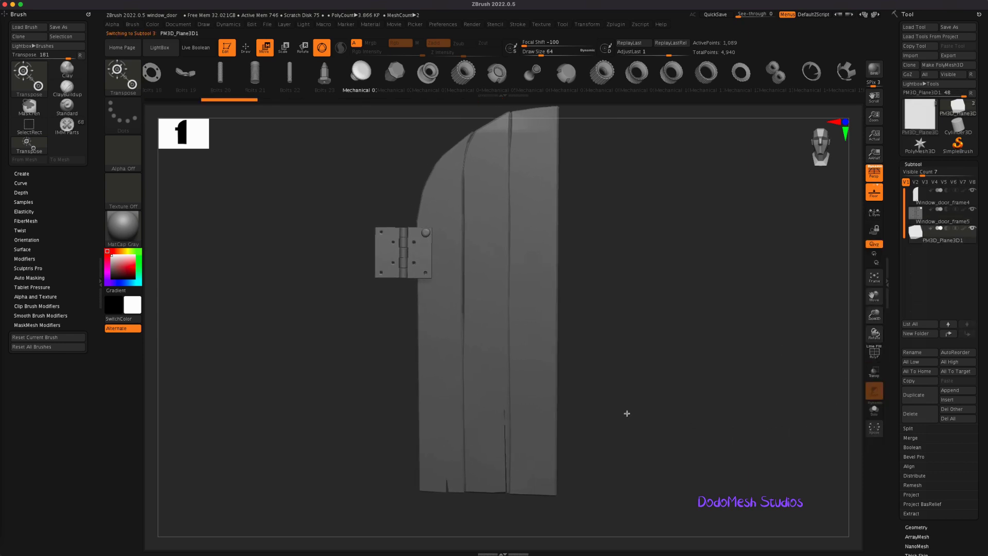
{"action": "left_click_drag", "start_coordinate": [595, 379], "coordinate": [590, 382]}
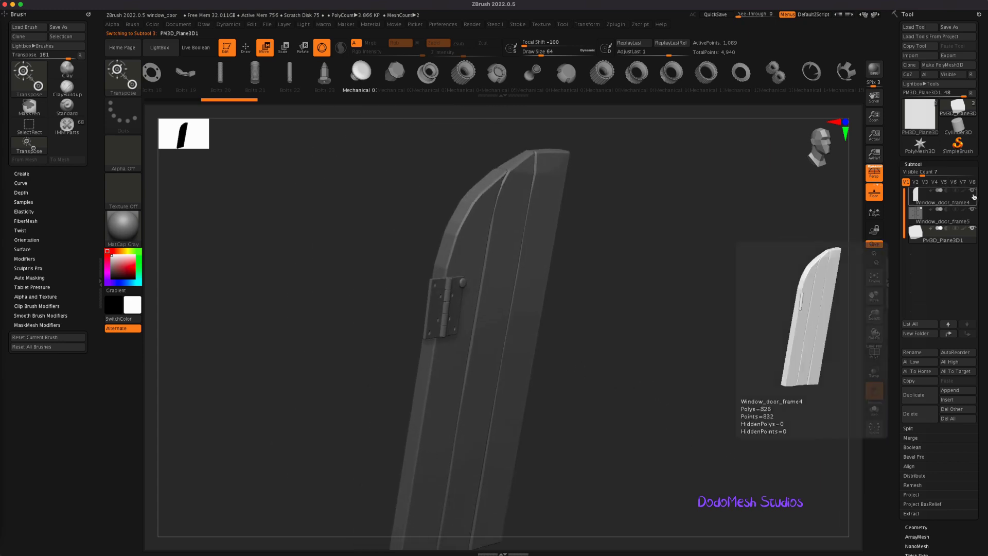
{"action": "left_click", "coordinate": [972, 228]}
{"action": "mouse_move", "coordinate": [943, 203]}
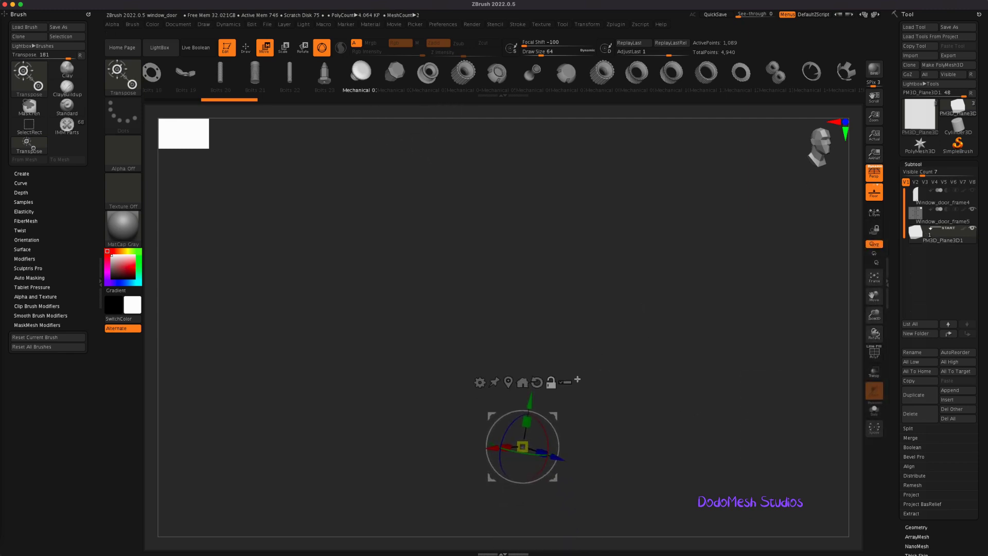
Solo the plane, scale it up about threefold, view it front-on, raise and narrow it, and show PolyF.
{"action": "left_click", "coordinate": [523, 446]}
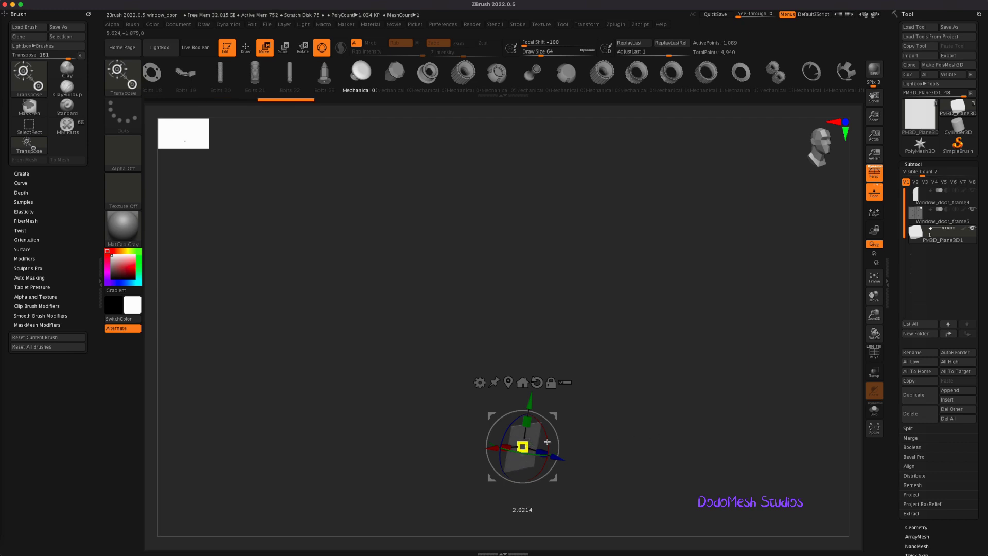
{"action": "mouse_move", "coordinate": [641, 416]}
{"action": "left_mouse_down"}
{"action": "mouse_move", "coordinate": [680, 401]}
{"action": "mouse_move", "coordinate": [694, 375]}
{"action": "left_mouse_up"}
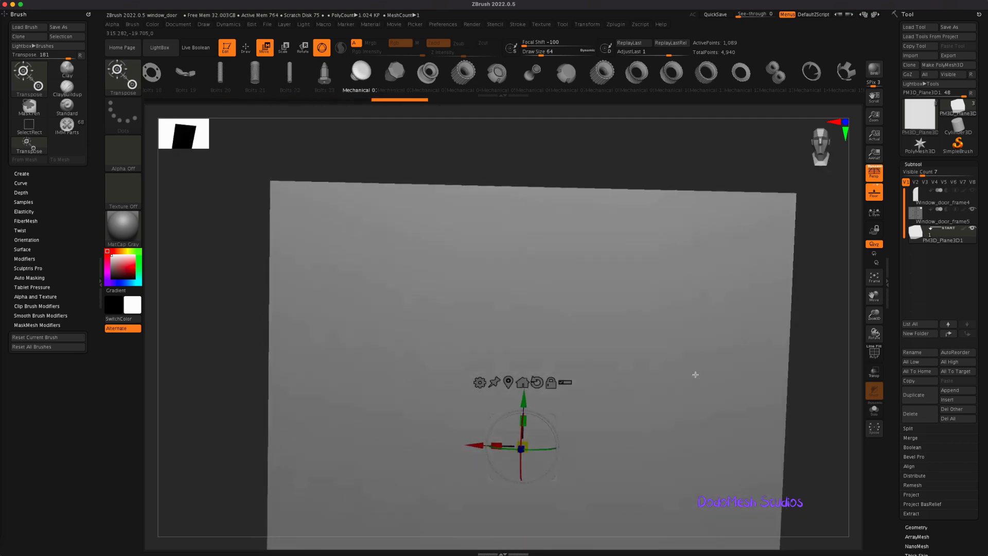
{"action": "left_click", "coordinate": [846, 122]}
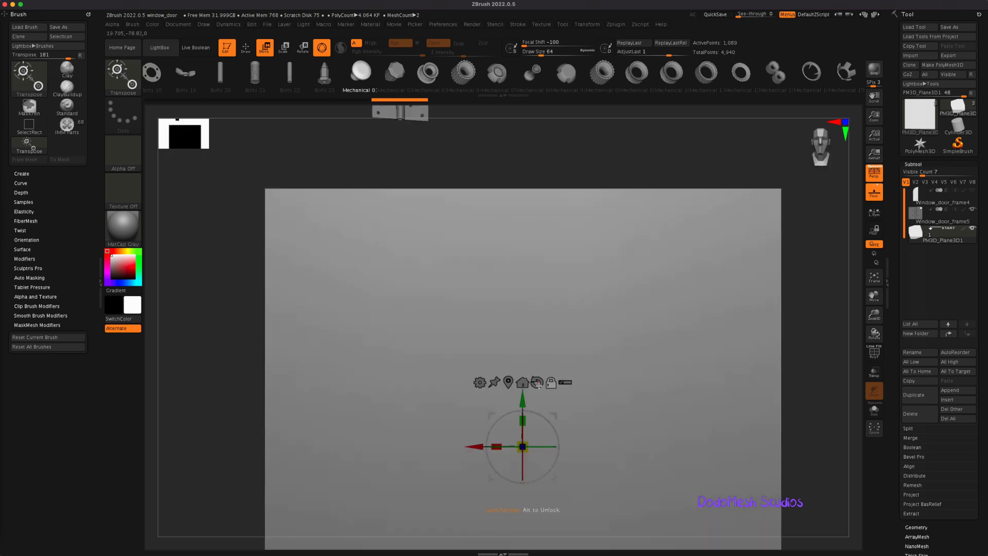
{"action": "left_click_drag", "start_coordinate": [523, 399], "coordinate": [504, 274]}
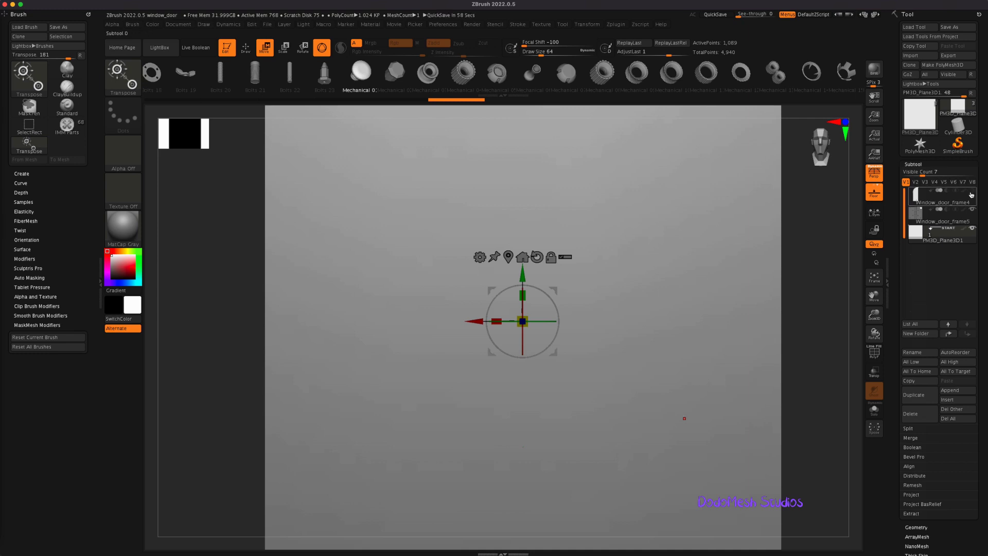
{"action": "left_click_drag", "start_coordinate": [522, 322], "coordinate": [483, 330]}
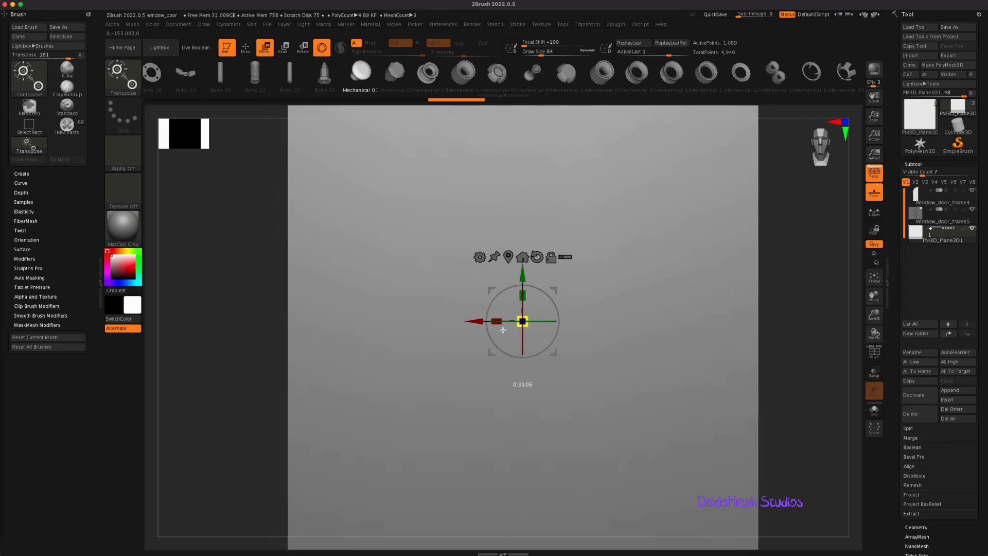
{"action": "left_click", "coordinate": [874, 355]}
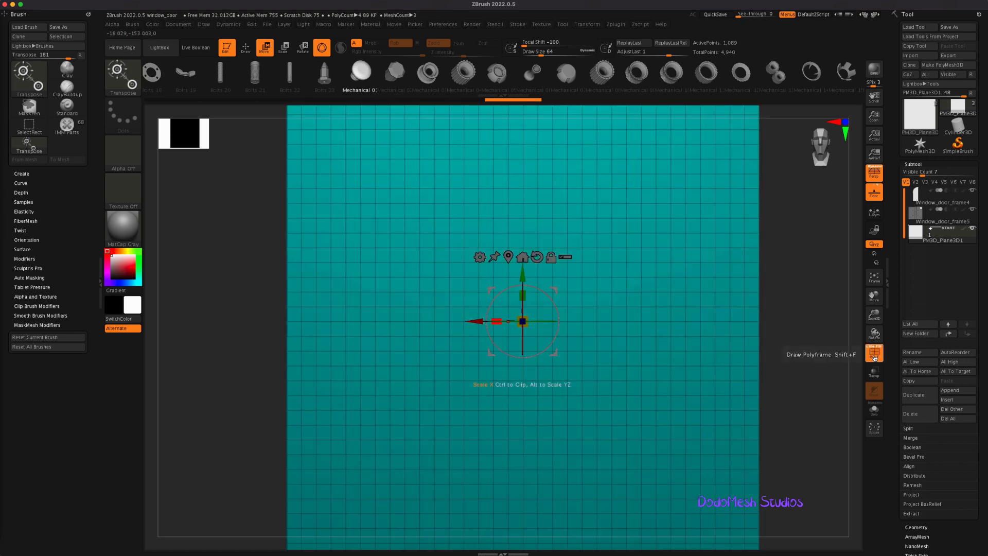
Divide the plane to 66,049 points deleting lower levels, hide PolyF, and switch to Draw with MaskPen.
{"action": "left_click", "coordinate": [917, 528]}
{"action": "left_click", "coordinate": [921, 243]}
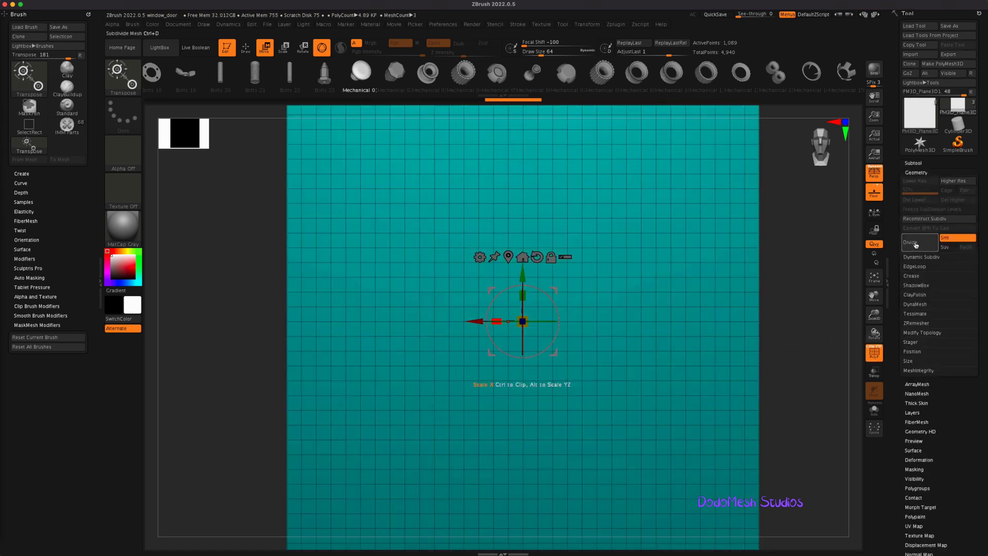
{"action": "left_click", "coordinate": [926, 202]}
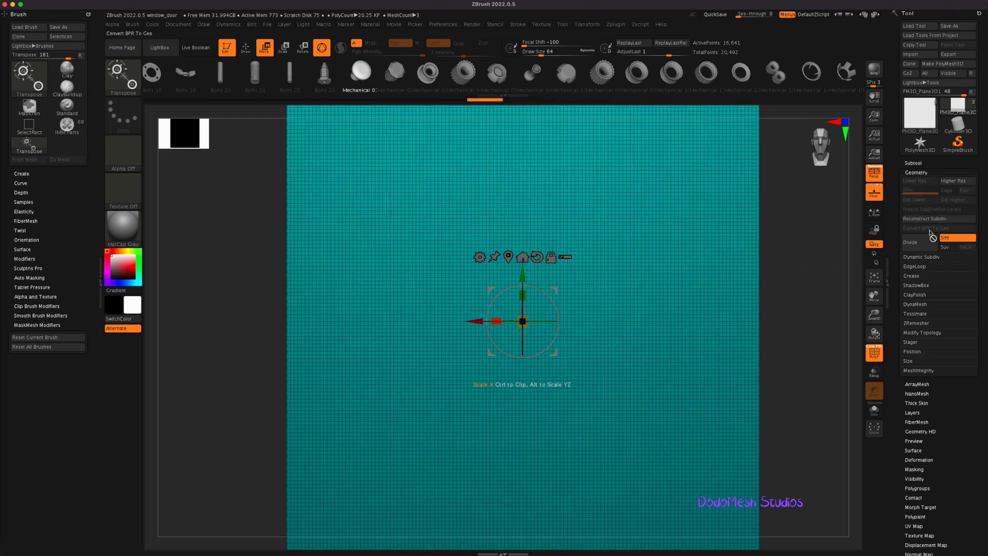
{"action": "left_click", "coordinate": [920, 247]}
{"action": "left_click", "coordinate": [920, 200]}
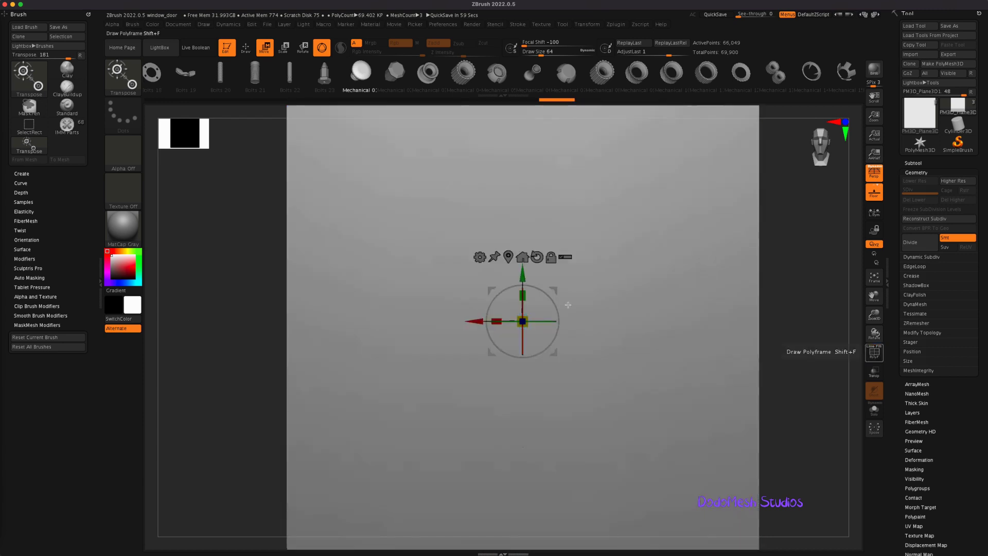
{"action": "left_click", "coordinate": [874, 353]}
{"action": "left_click", "coordinate": [246, 48]}
{"action": "key", "text": "ctrl"}
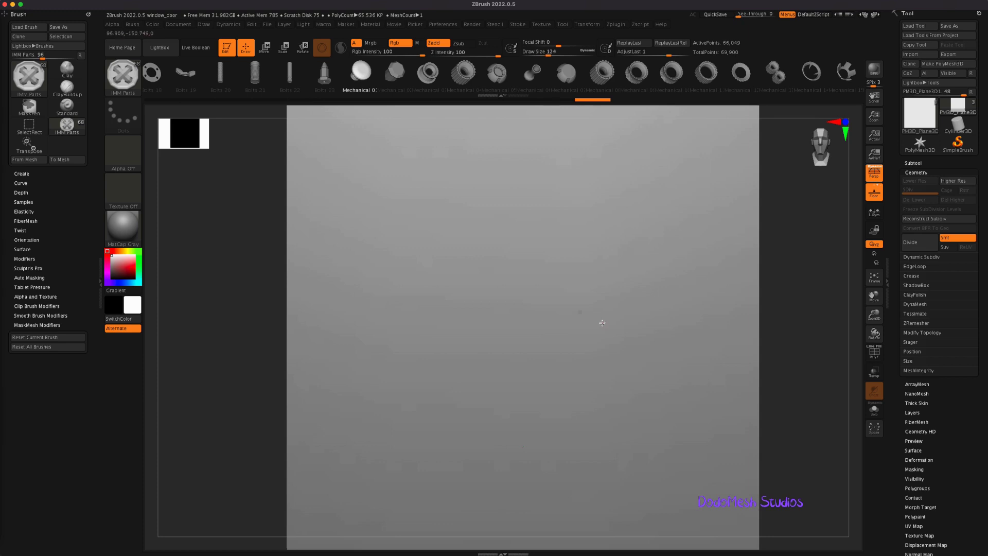
Set the brush draw size to 1000 and zoom out so the door shows behind the plane.
{"action": "key", "text": "shift"}
{"action": "key", "text": "bracketright"}
{"action": "key", "text": "s"}
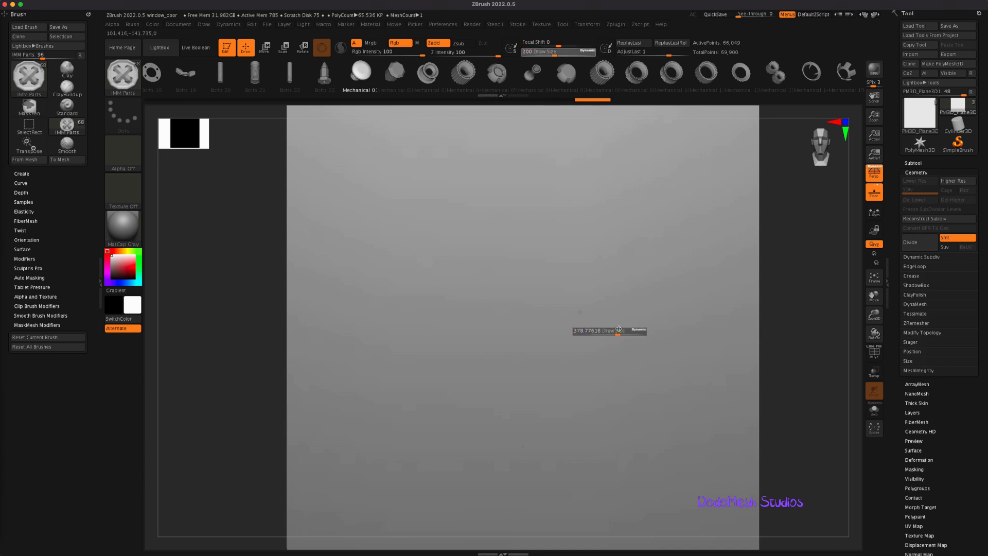
{"action": "left_click", "coordinate": [639, 332]}
{"action": "left_click_drag", "start_coordinate": [639, 332], "coordinate": [601, 330]}
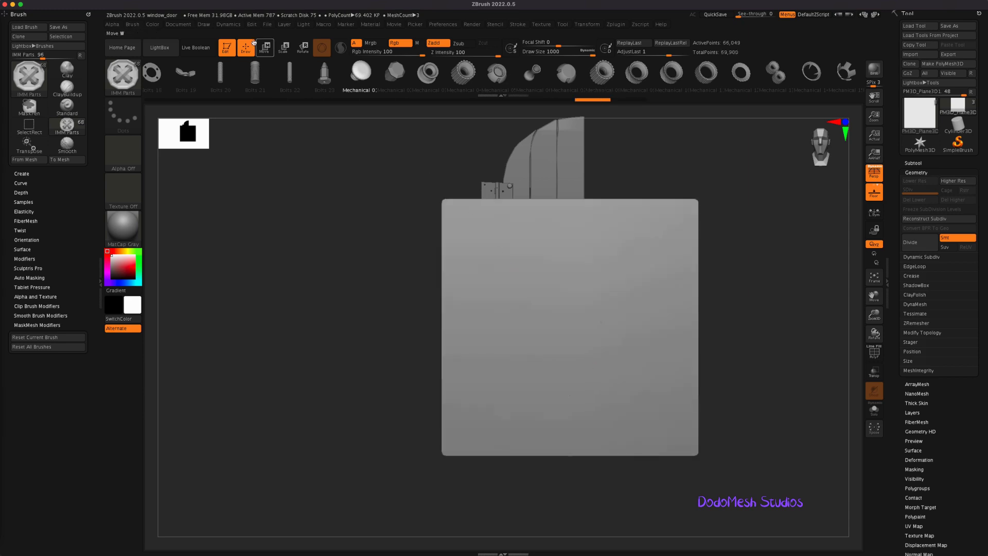
Pick the Clay brush, test a mask stroke, recentre the plane, and show the subtool list.
{"action": "left_click", "coordinate": [68, 72]}
{"action": "key", "text": "ctrl"}
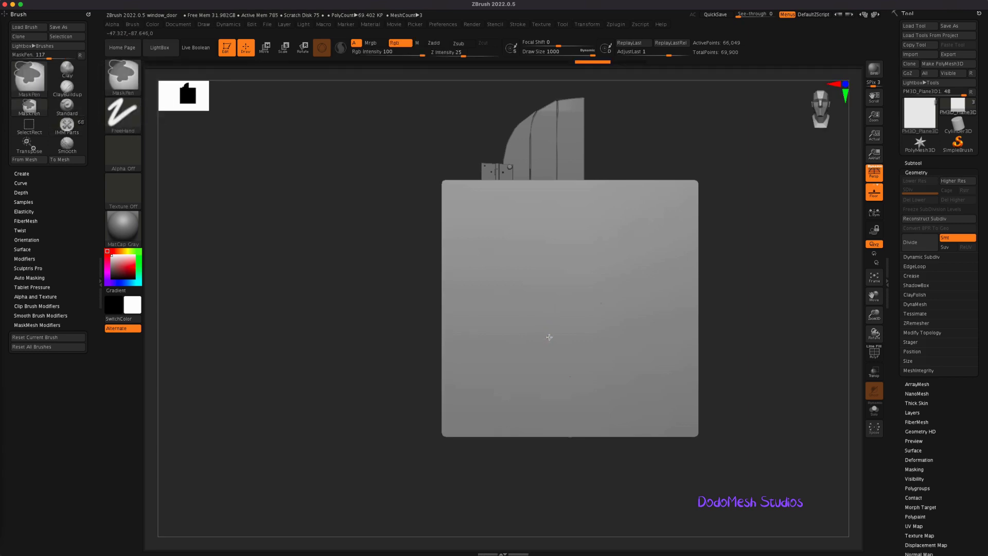
{"action": "left_click_drag", "start_coordinate": [613, 387], "coordinate": [646, 394], "text": "ctrl"}
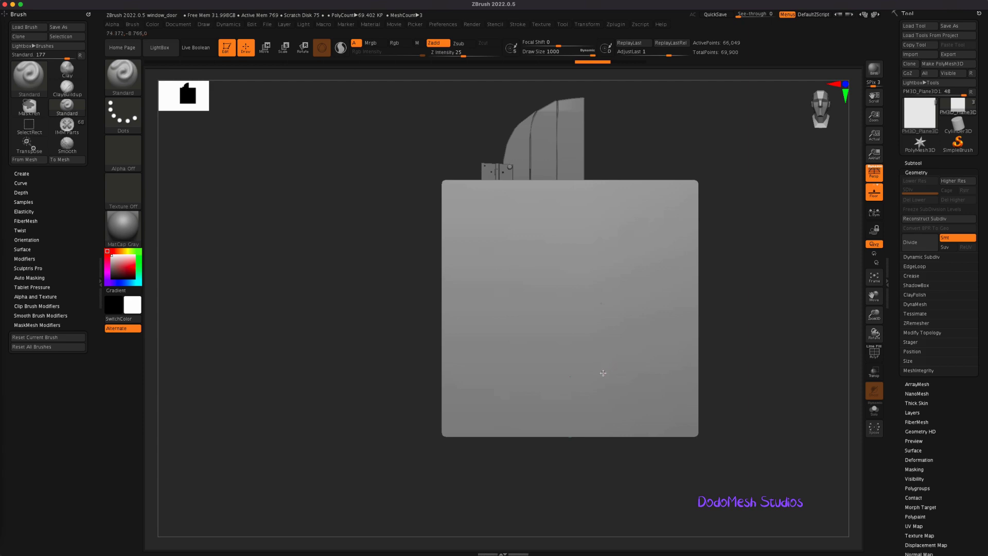
{"action": "key", "text": "s"}
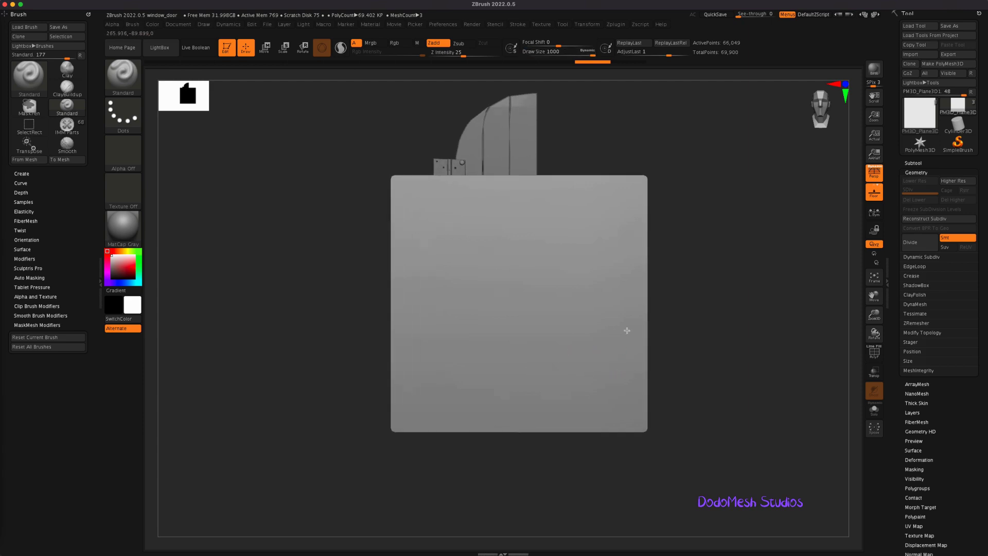
{"action": "right_click_drag", "start_coordinate": [687, 341], "coordinate": [630, 330], "text": "alt"}
{"action": "left_click", "coordinate": [913, 162]}
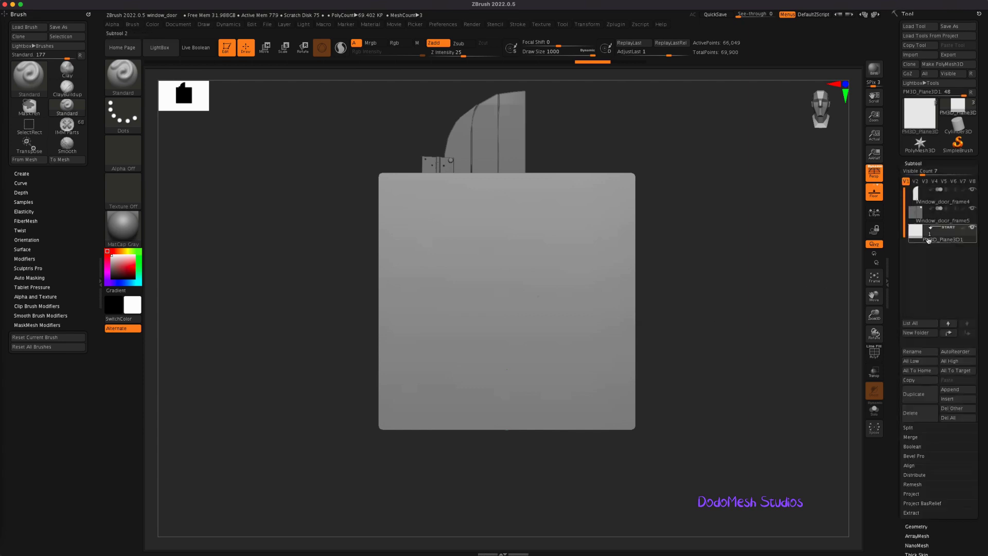
Scale the plane to about half size, frame it, and undo a stray sculpt stroke.
{"action": "key", "text": "r"}
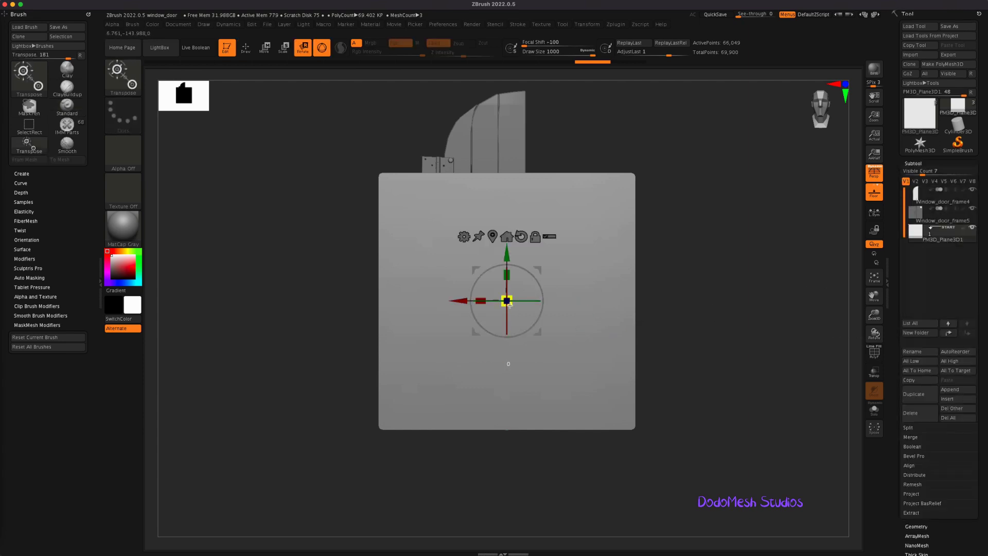
{"action": "left_click_drag", "start_coordinate": [506, 300], "coordinate": [439, 302]}
{"action": "right_click_drag", "start_coordinate": [551, 403], "coordinate": [699, 369], "text": "ctrl"}
{"action": "key", "text": "f"}
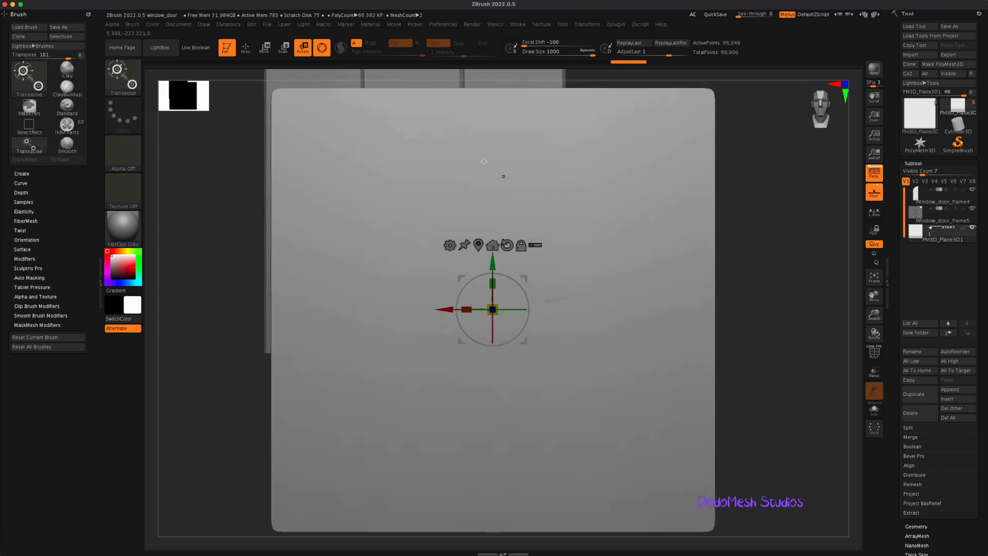
{"action": "key", "text": "q"}
{"action": "mouse_move", "coordinate": [508, 305]}
{"action": "left_mouse_down"}
{"action": "mouse_move", "coordinate": [509, 322]}
{"action": "mouse_move", "coordinate": [540, 353]}
{"action": "left_mouse_up"}
{"action": "key", "text": "ctrl+z"}
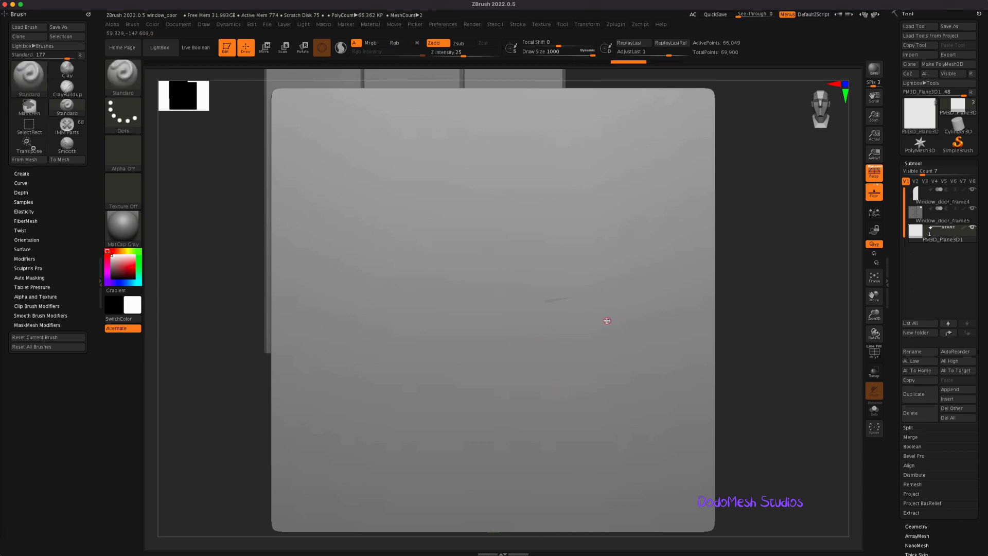
Rescale the plane to about 0.585, zoom in, and test then undo a mask stroke.
{"action": "key", "text": "r"}
{"action": "left_click_drag", "start_coordinate": [496, 305], "coordinate": [419, 332]}
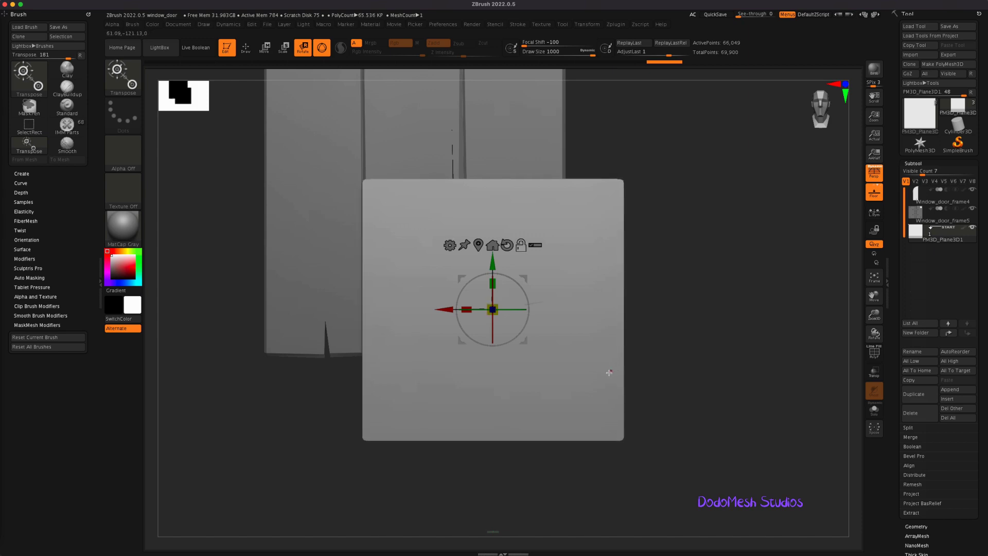
{"action": "mouse_move", "coordinate": [600, 401]}
{"action": "left_mouse_down"}
{"action": "mouse_move", "coordinate": [716, 366]}
{"action": "mouse_move", "coordinate": [579, 311]}
{"action": "left_mouse_up"}
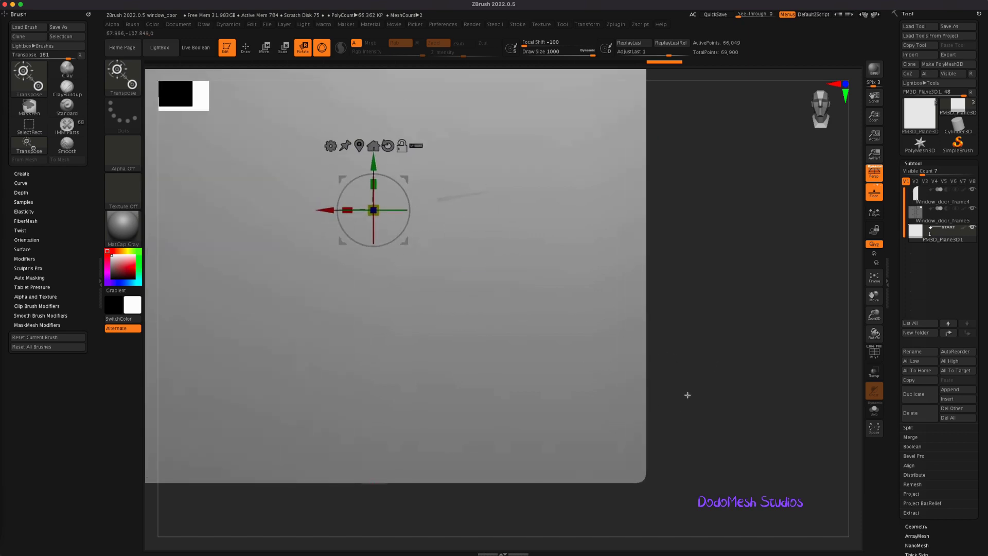
{"action": "left_click_drag", "start_coordinate": [695, 302], "coordinate": [814, 406], "text": "alt"}
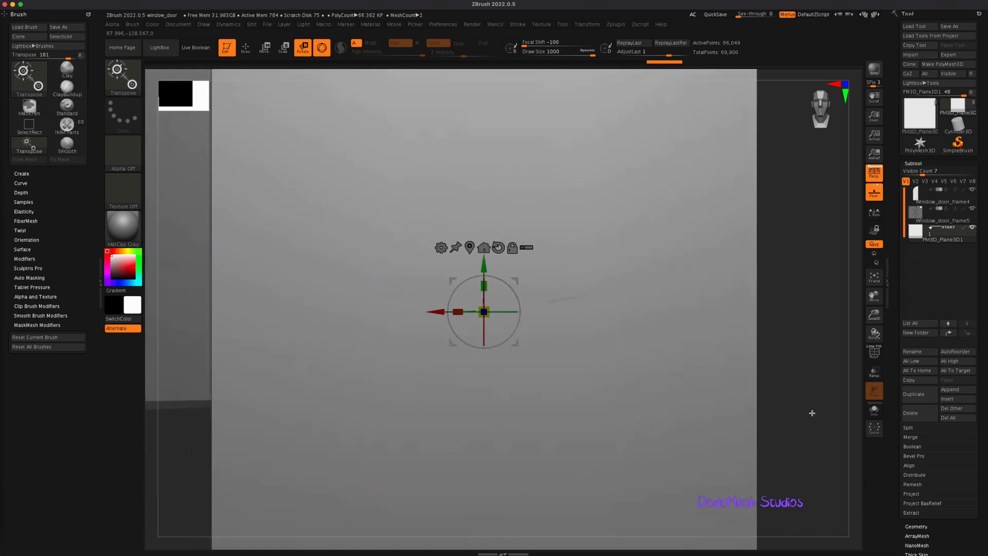
{"action": "left_click", "coordinate": [245, 48]}
{"action": "left_click_drag", "start_coordinate": [458, 324], "coordinate": [503, 359], "text": "ctrl"}
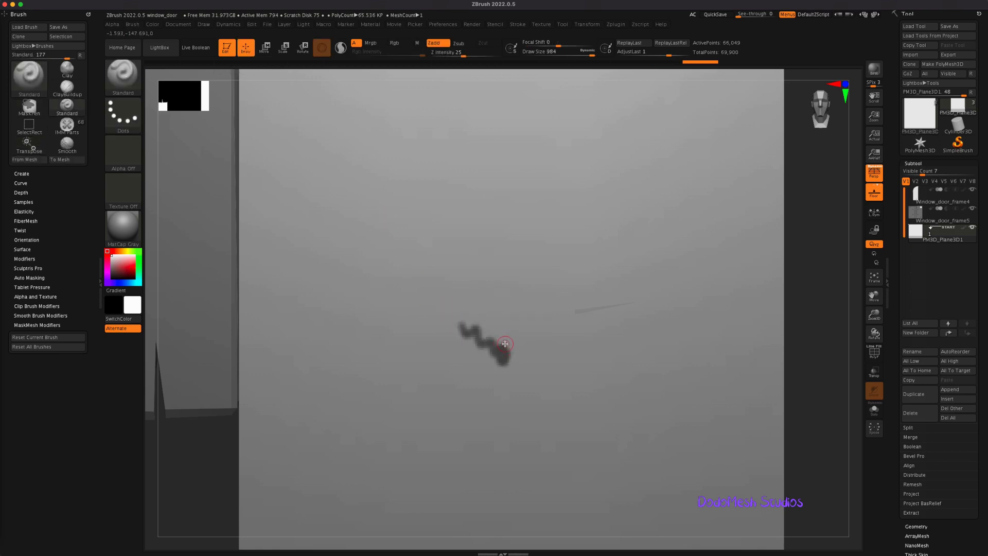
{"action": "key", "text": "ctrl+z"}
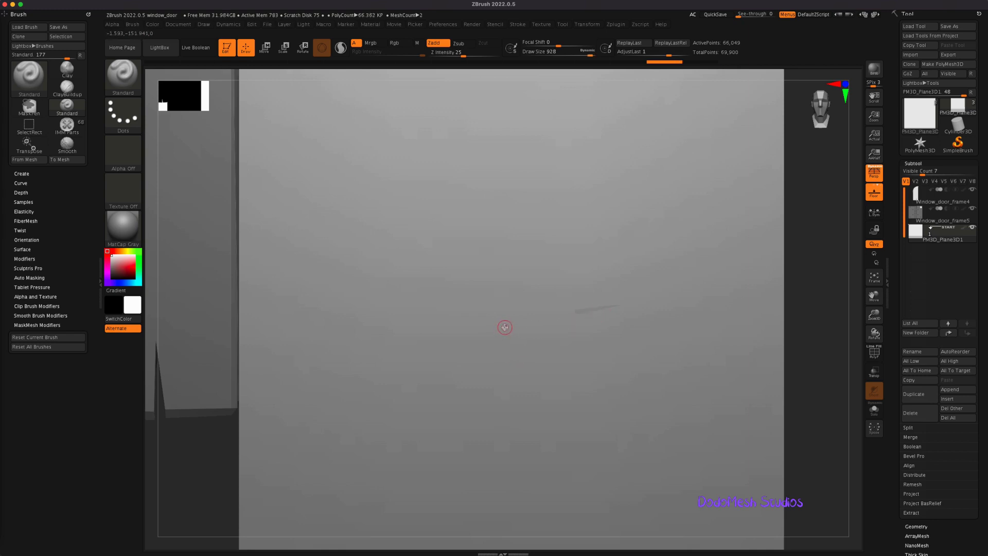
Set the brush size to about 500, paint a mask stroke, and show the polygon wireframe.
{"action": "key", "text": "s"}
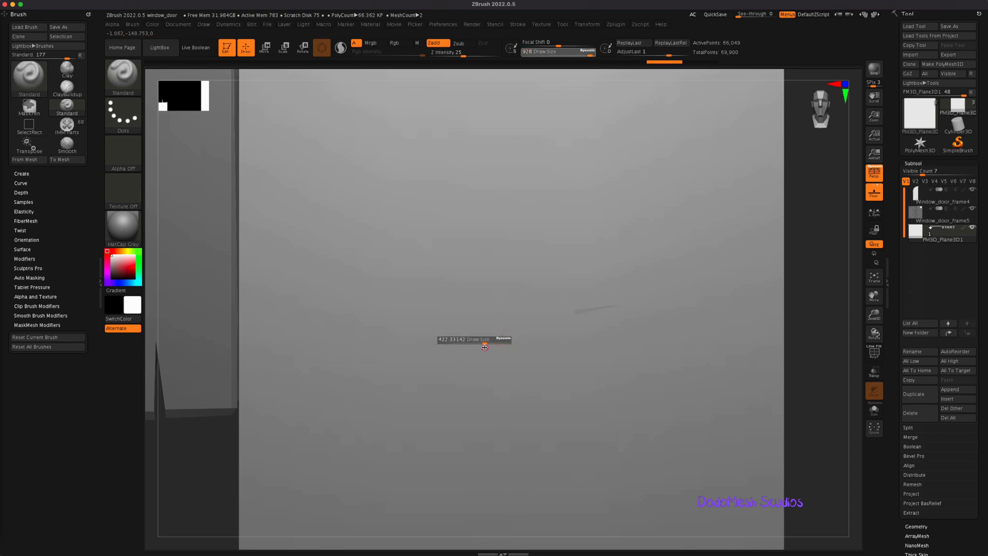
{"action": "left_click", "coordinate": [487, 348]}
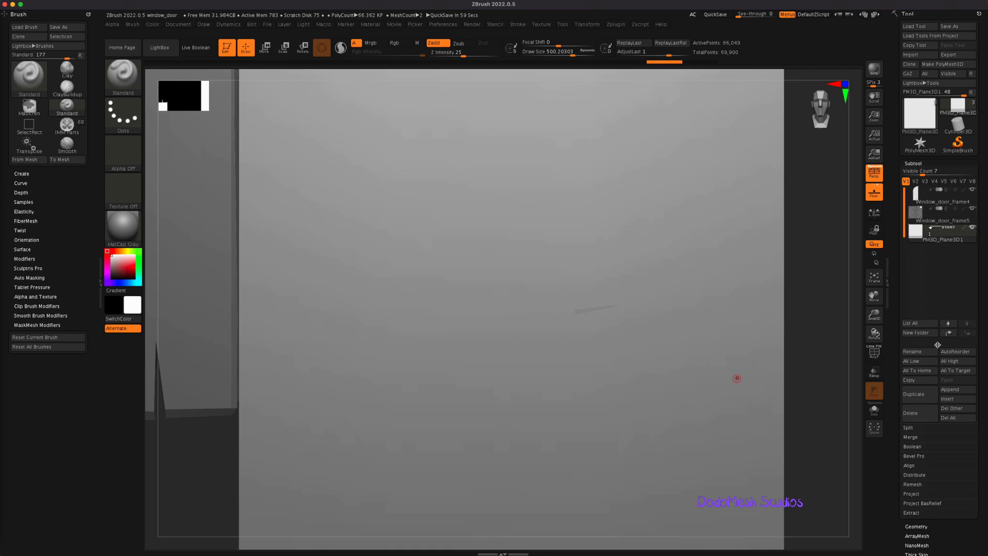
{"action": "left_click_drag", "start_coordinate": [481, 324], "coordinate": [517, 352], "text": "ctrl"}
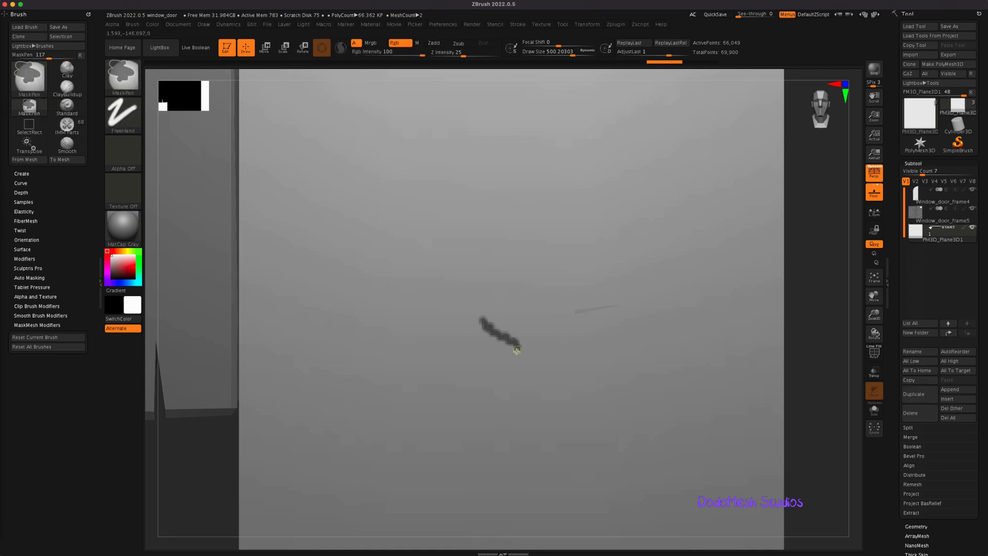
{"action": "left_click", "coordinate": [876, 353]}
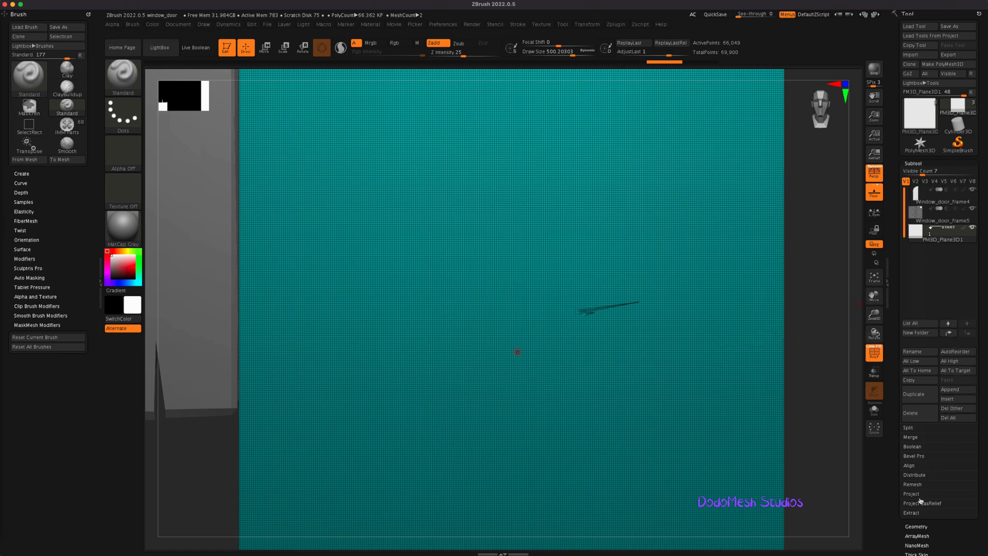
Divide the plane to about 1.05 million points, hide PolyF, and undo a test stroke.
{"action": "left_click", "coordinate": [921, 528]}
{"action": "left_click", "coordinate": [918, 246]}
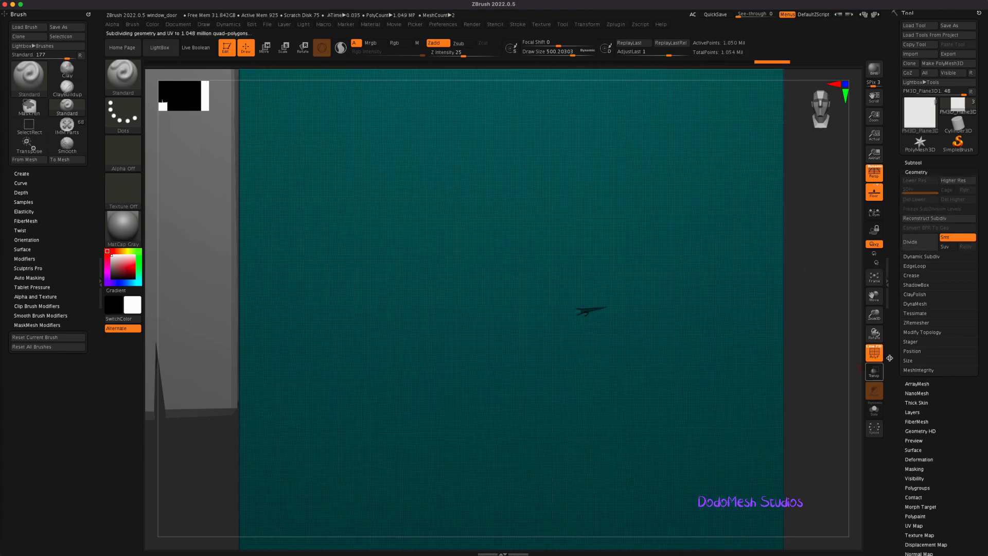
{"action": "left_click", "coordinate": [874, 352]}
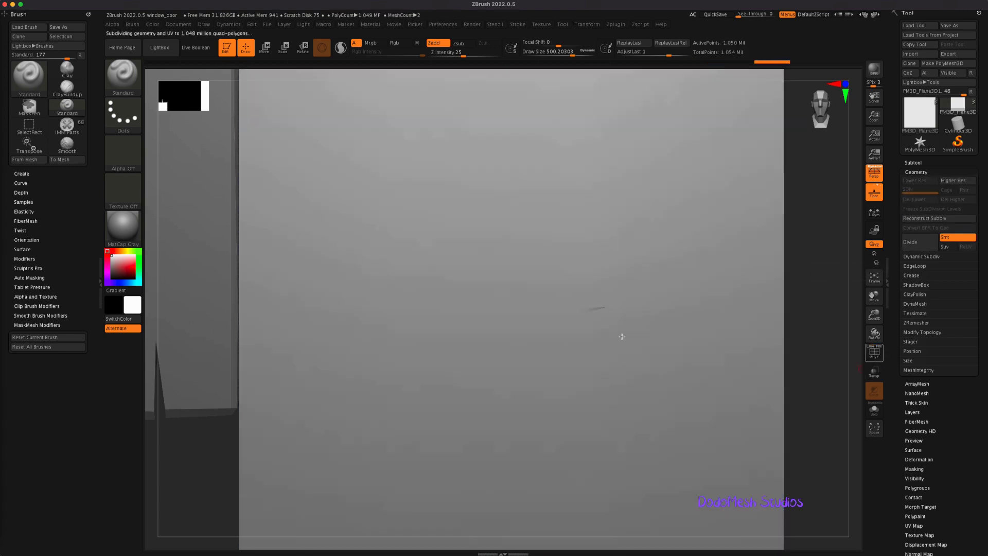
{"action": "left_click_drag", "start_coordinate": [461, 341], "coordinate": [495, 367]}
{"action": "key", "text": "ctrl+z"}
{"action": "left_click", "coordinate": [543, 24]}
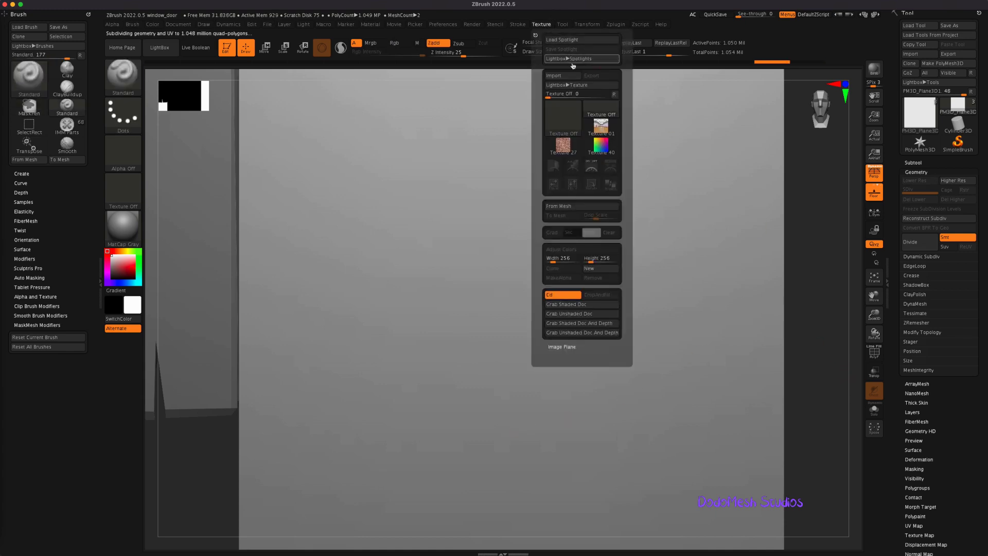
Start a texture import and browse to the Rapunzel_Project scene 1 screenshots folder.
{"action": "left_click", "coordinate": [553, 75]}
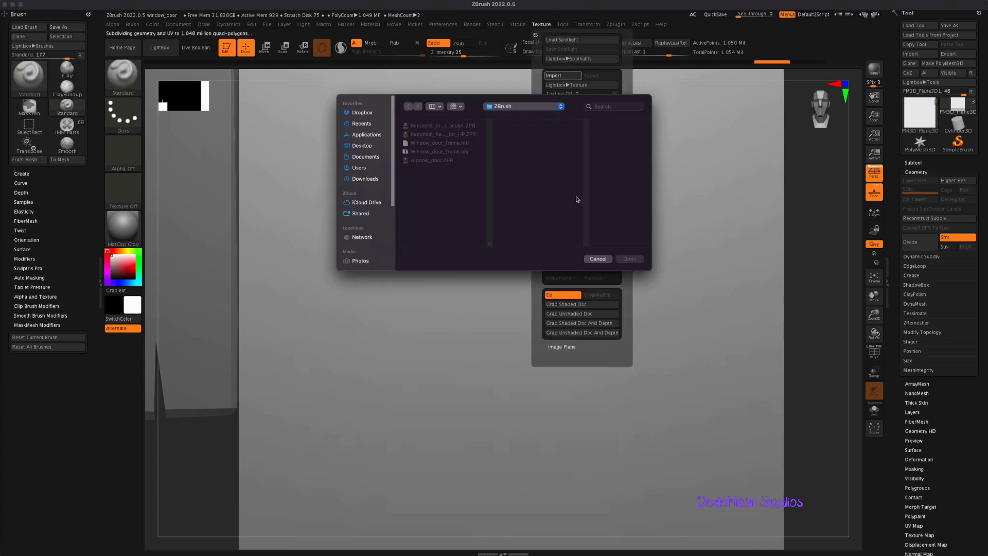
{"action": "left_click", "coordinate": [489, 106]}
{"action": "left_click", "coordinate": [539, 118]}
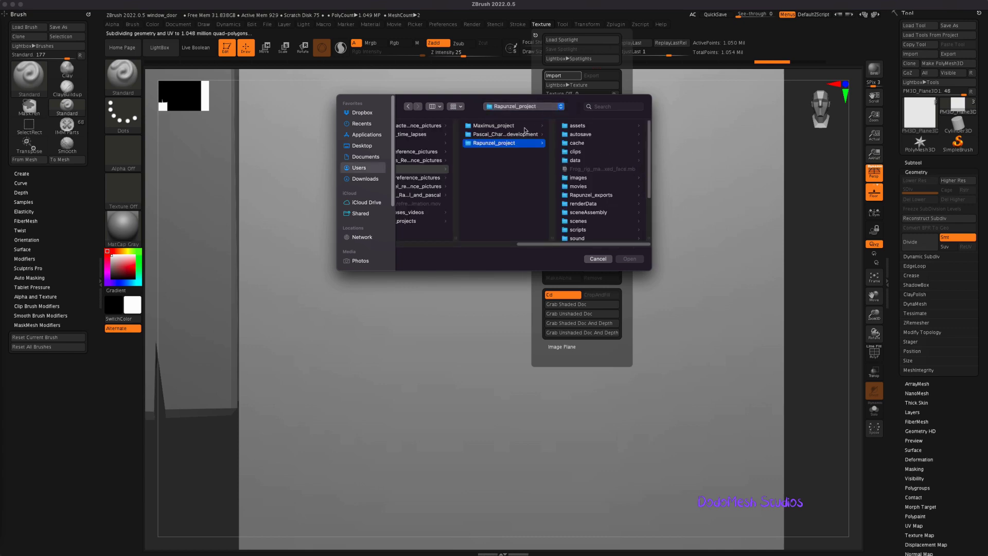
{"action": "left_click", "coordinate": [526, 107]}
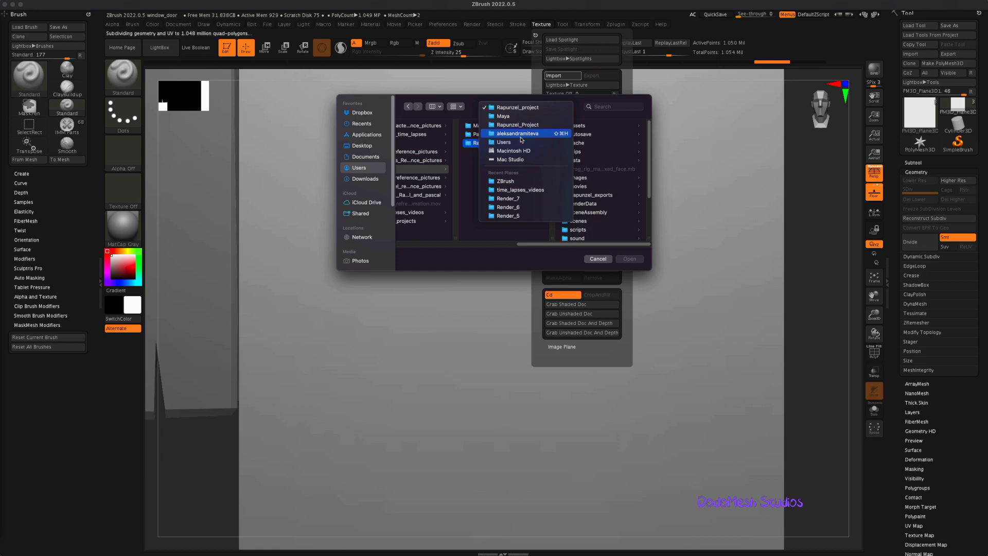
{"action": "left_click", "coordinate": [522, 135]}
{"action": "left_click", "coordinate": [575, 203]}
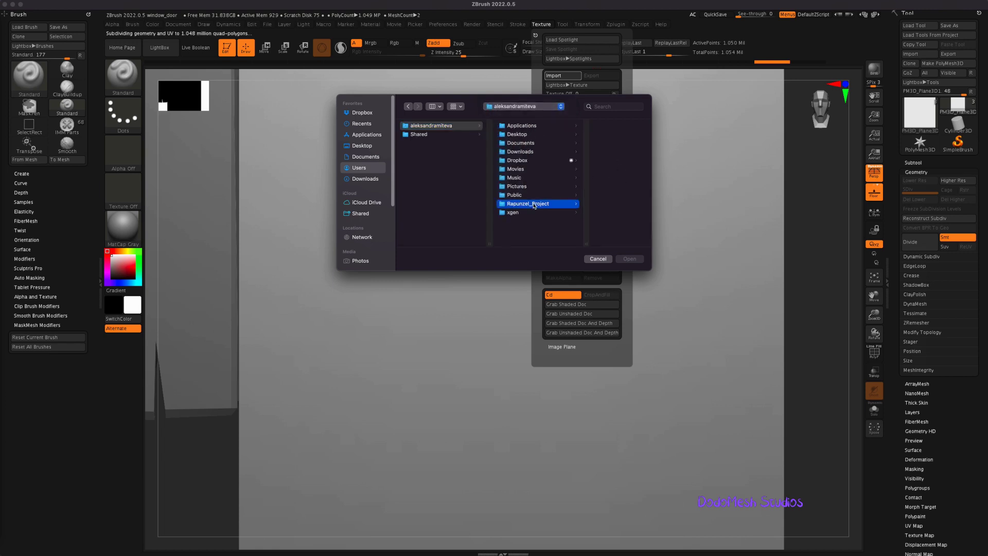
{"action": "left_click", "coordinate": [611, 195]}
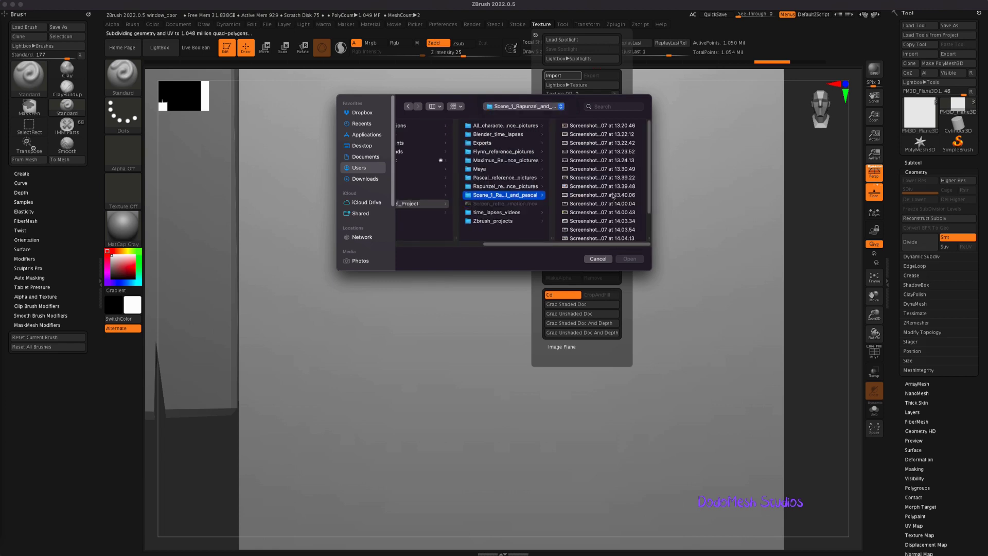
Load the 2864×1622 door screenshot as a texture and add it to Spotlight as reference.
{"action": "left_click", "coordinate": [610, 127]}
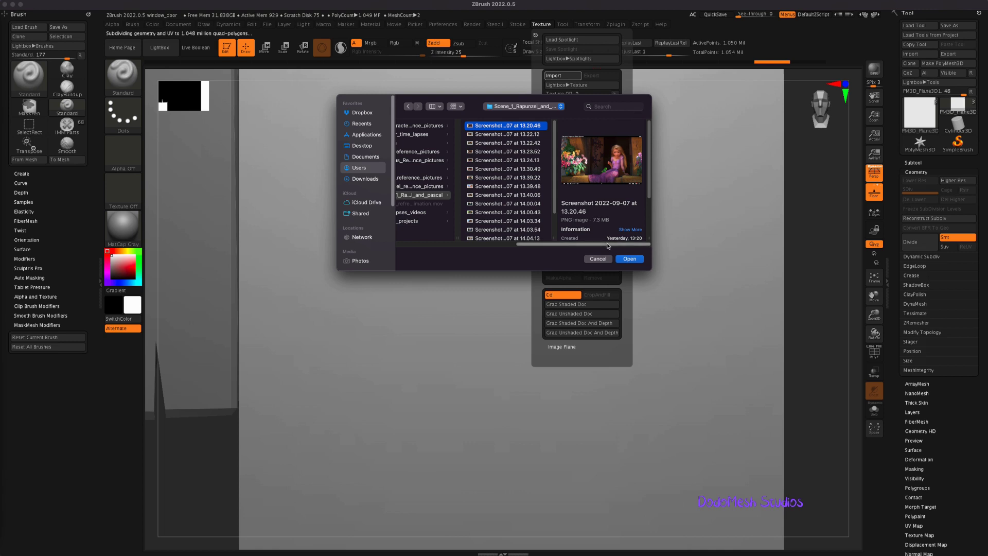
{"action": "key", "text": "Down"}
{"action": "key", "text": "Down"}
{"action": "key", "text": "Down"}
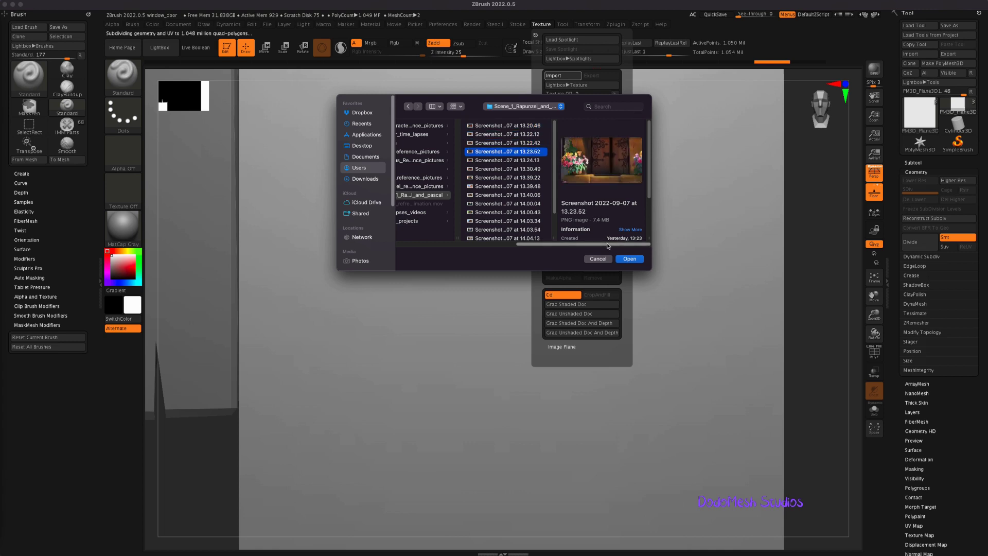
{"action": "left_click", "coordinate": [630, 259]}
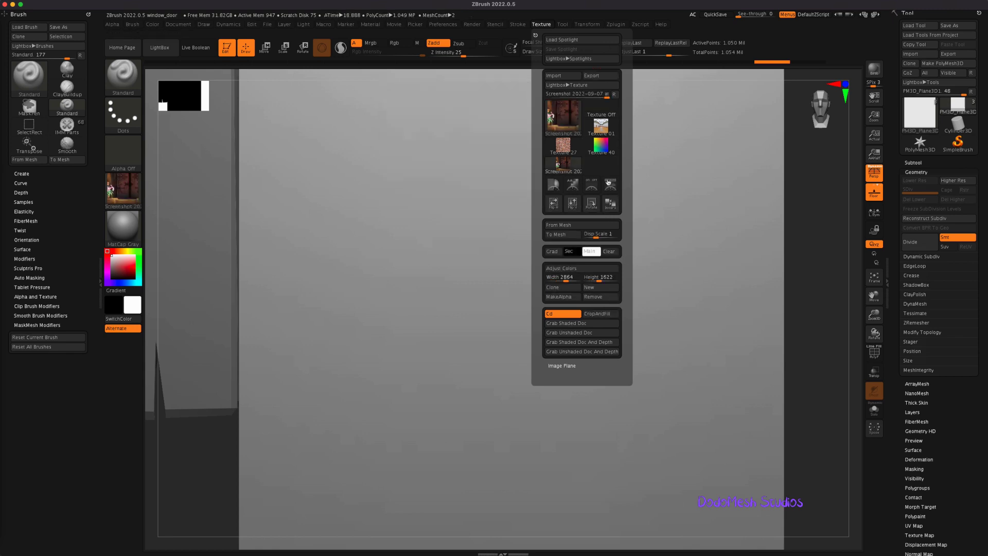
{"action": "left_click", "coordinate": [591, 184]}
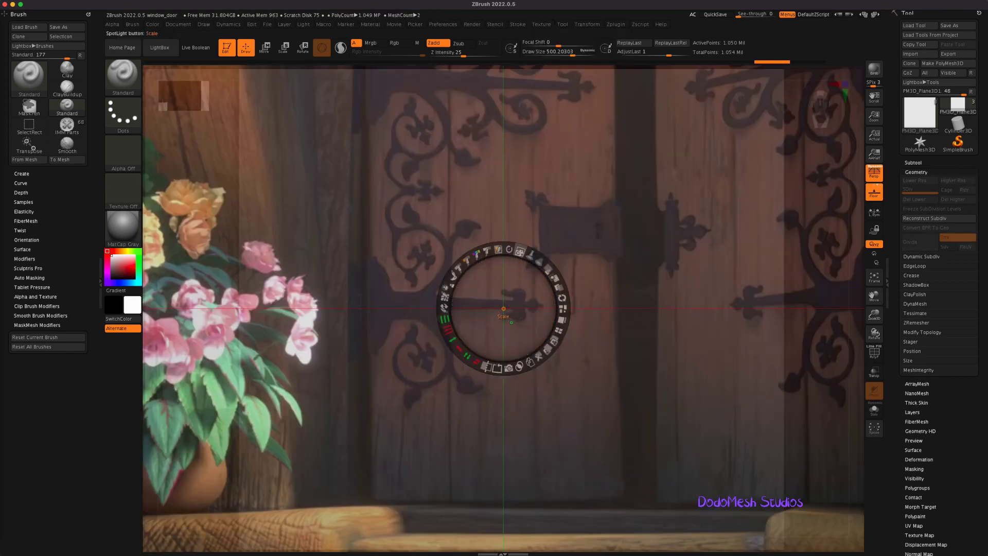
Scale and position the door reference image over the plane, then hide it with Shift+Z.
{"action": "left_click_drag", "start_coordinate": [520, 251], "coordinate": [492, 267]}
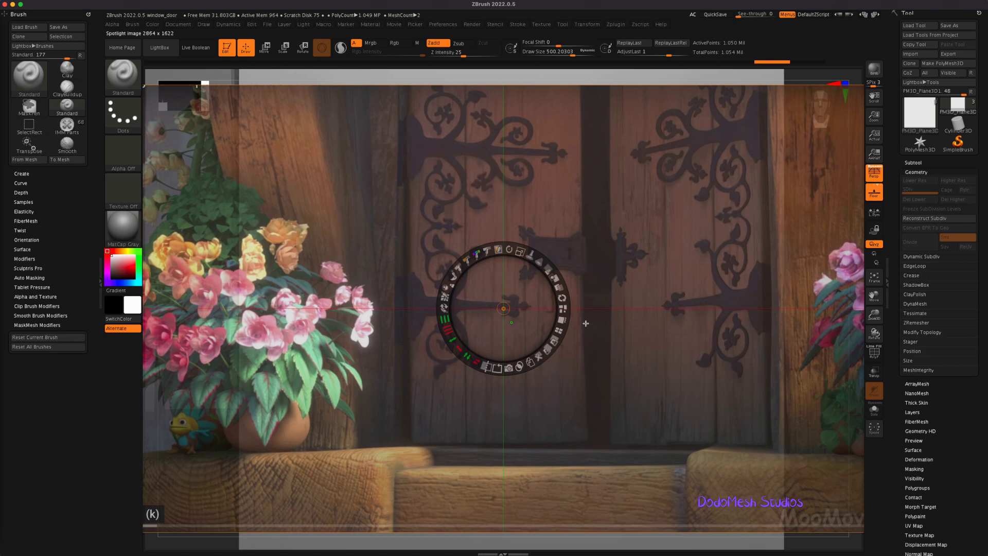
{"action": "key", "text": "z"}
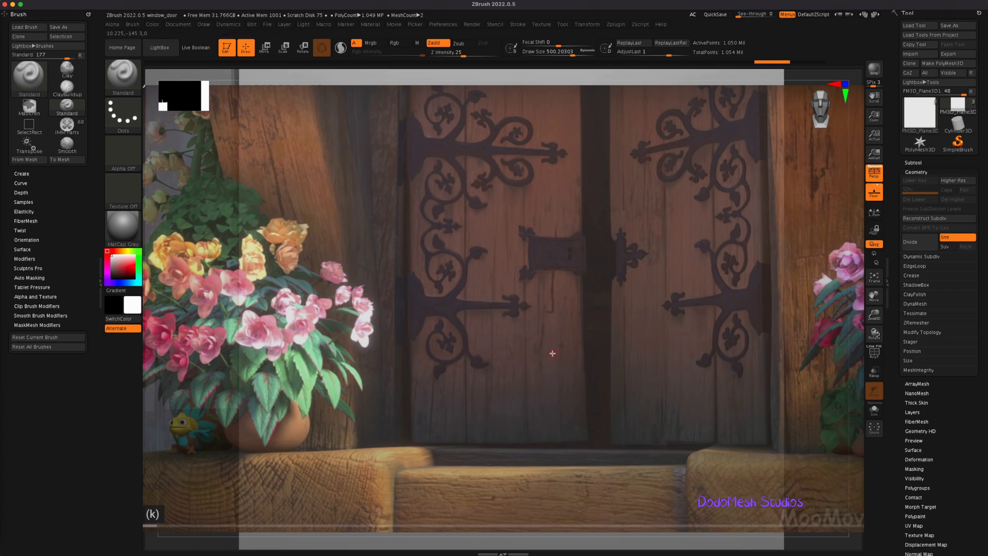
{"action": "key", "text": "z"}
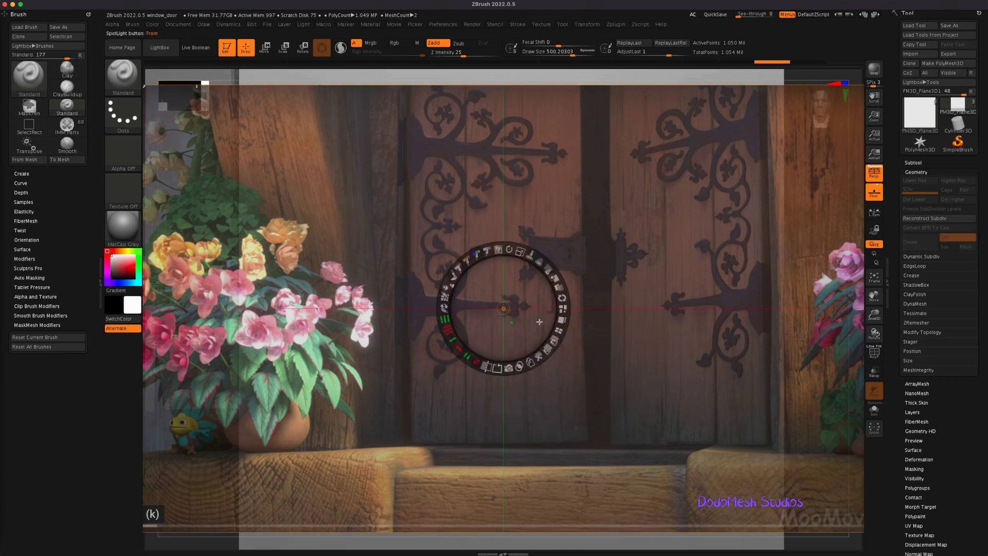
{"action": "left_click", "coordinate": [521, 250]}
{"action": "left_click_drag", "start_coordinate": [521, 251], "coordinate": [612, 230]}
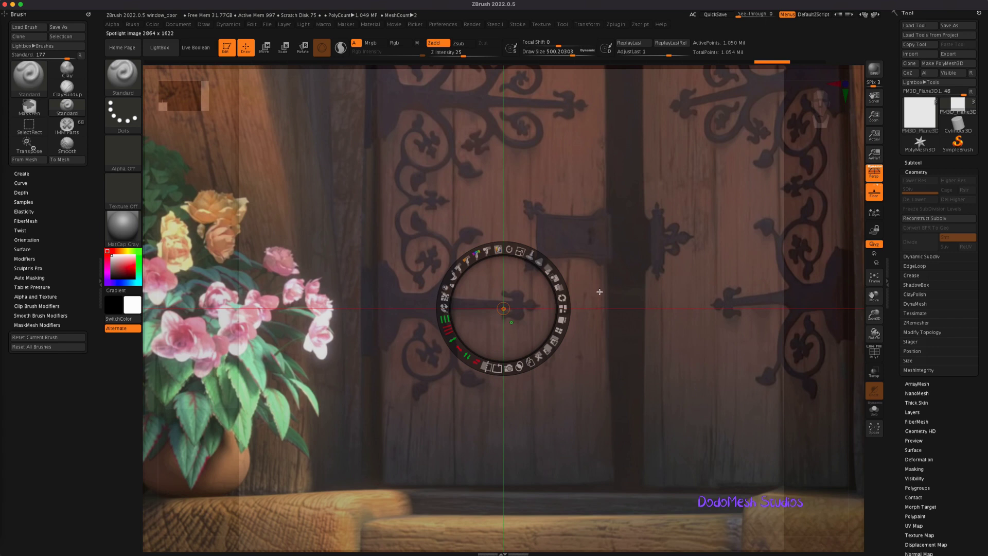
{"action": "mouse_move", "coordinate": [531, 302]}
{"action": "left_mouse_down"}
{"action": "mouse_move", "coordinate": [425, 292]}
{"action": "mouse_move", "coordinate": [546, 258]}
{"action": "left_mouse_up"}
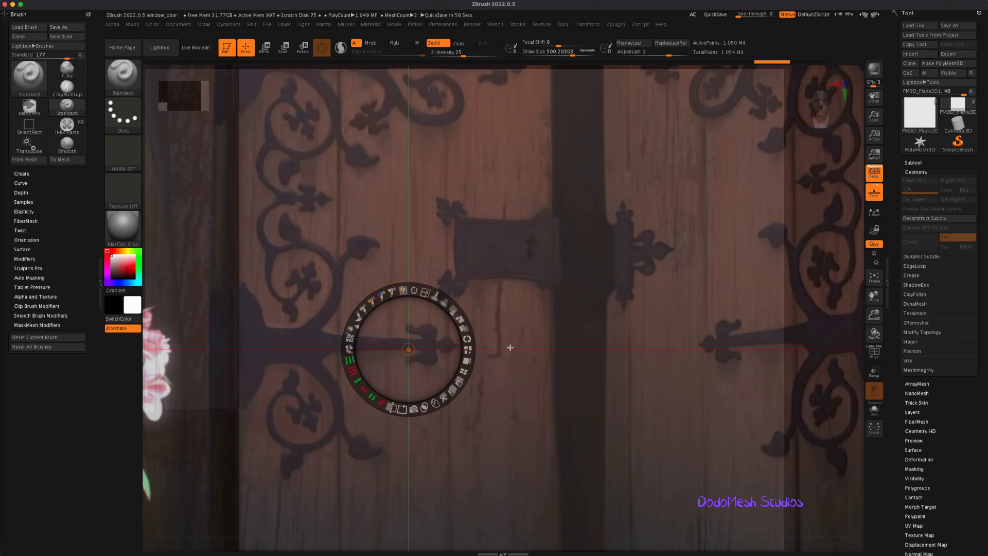
{"action": "key", "text": "z"}
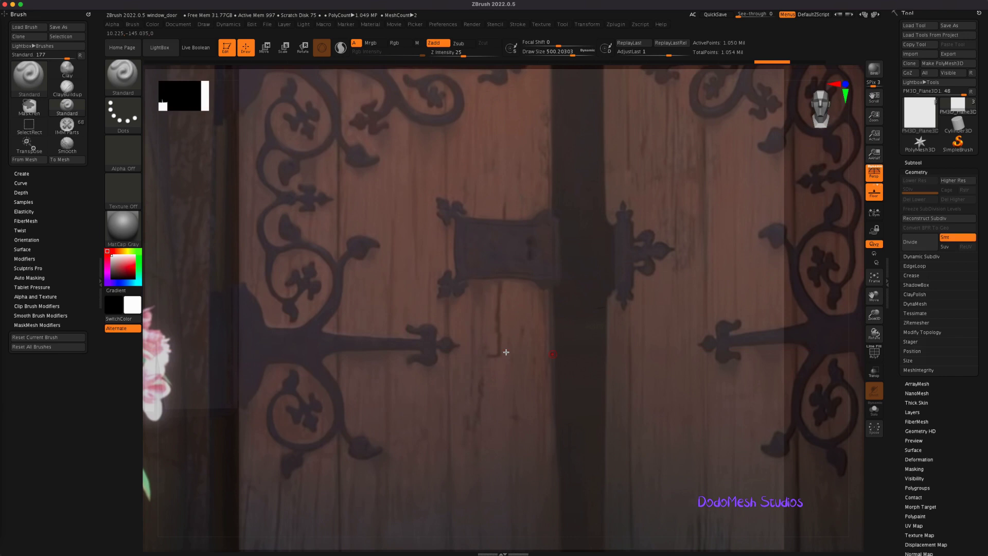
{"action": "key", "text": "shift+z"}
{"action": "left_click", "coordinate": [915, 162]}
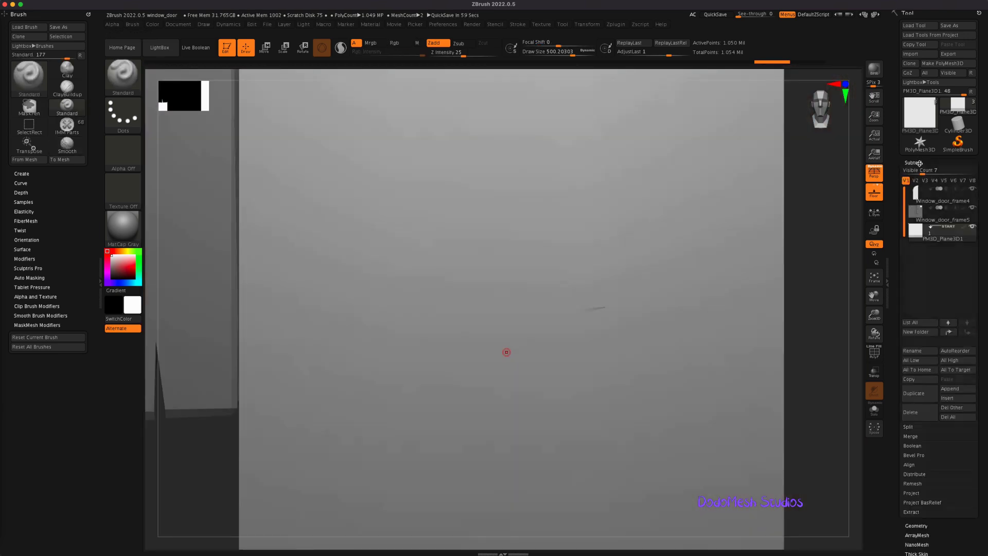
Duplicate the plane subtool twice and select the PM3D_Plane3D2 copy.
{"action": "left_click", "coordinate": [920, 394]}
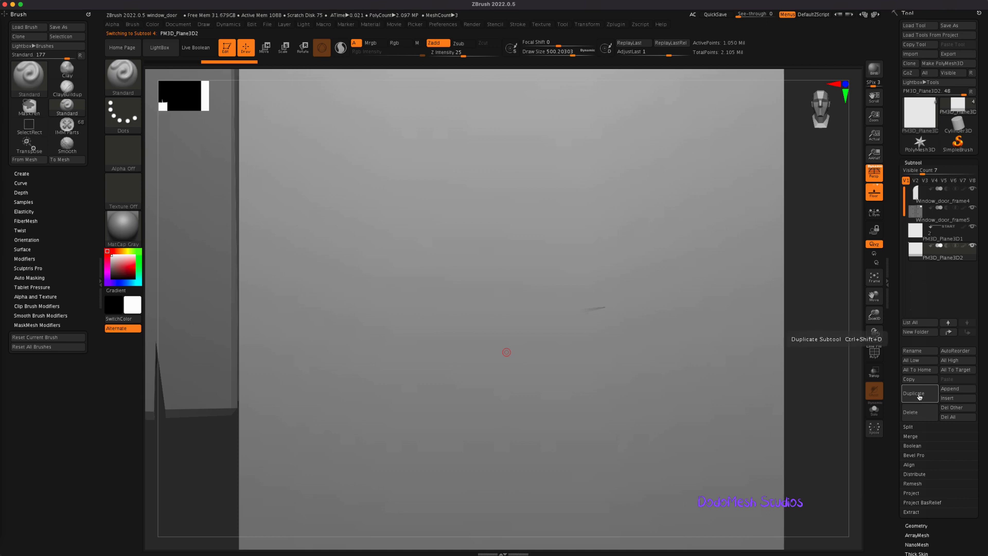
{"action": "left_click", "coordinate": [919, 395]}
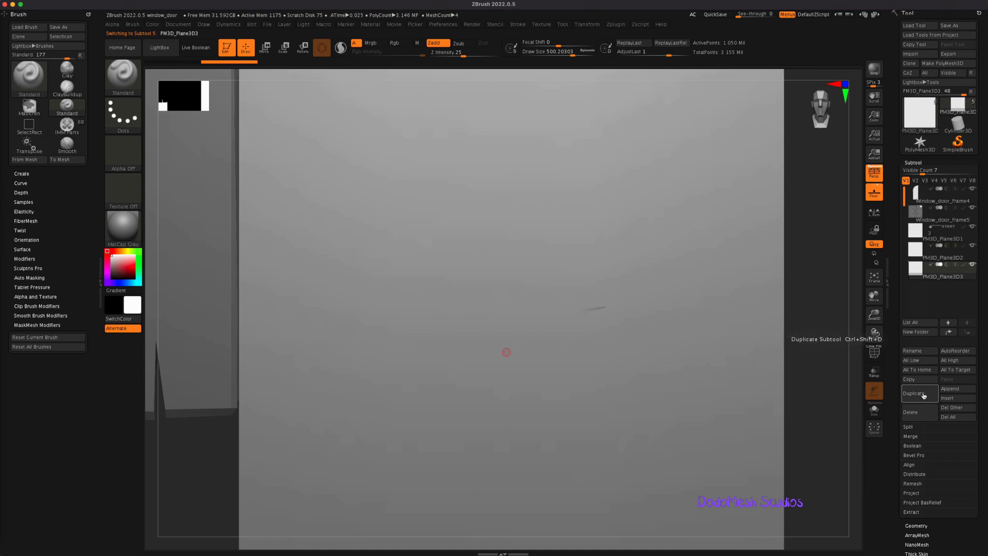
{"action": "left_click", "coordinate": [972, 247]}
{"action": "mouse_move", "coordinate": [942, 267]}
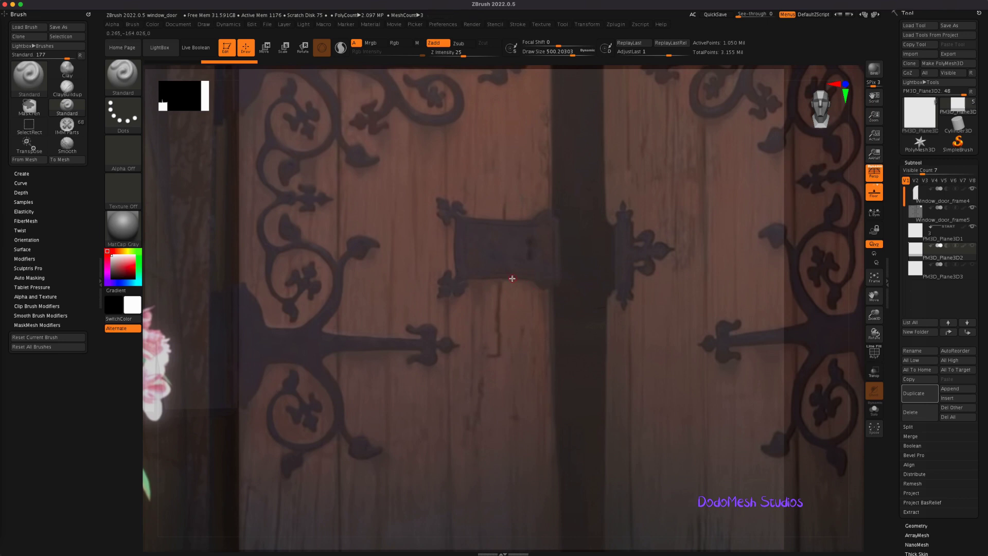
Undo a trial latch mask, then enlarge the reference and centre its lock plate on the plane.
{"action": "left_click_drag", "start_coordinate": [512, 278], "coordinate": [544, 284], "text": "ctrl"}
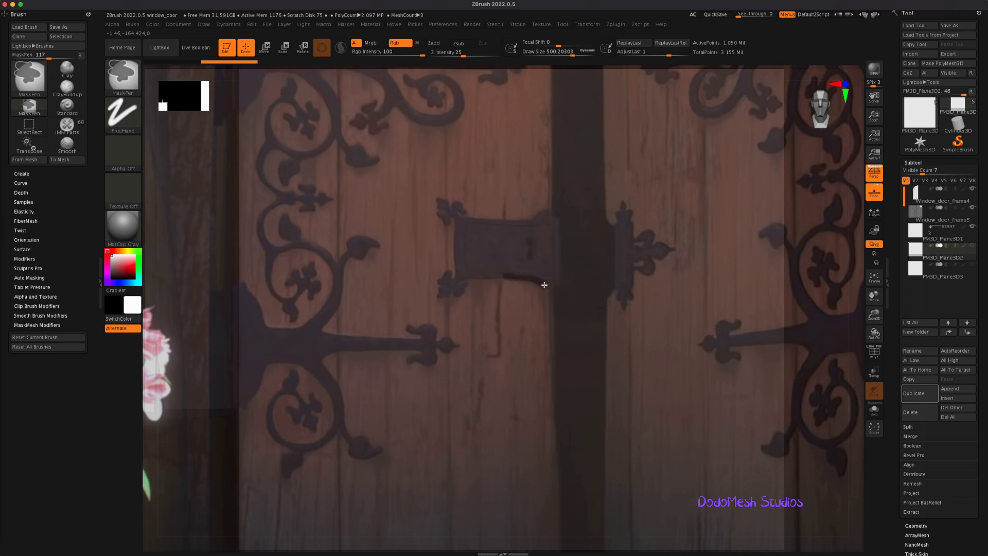
{"action": "key", "text": "ctrl+z"}
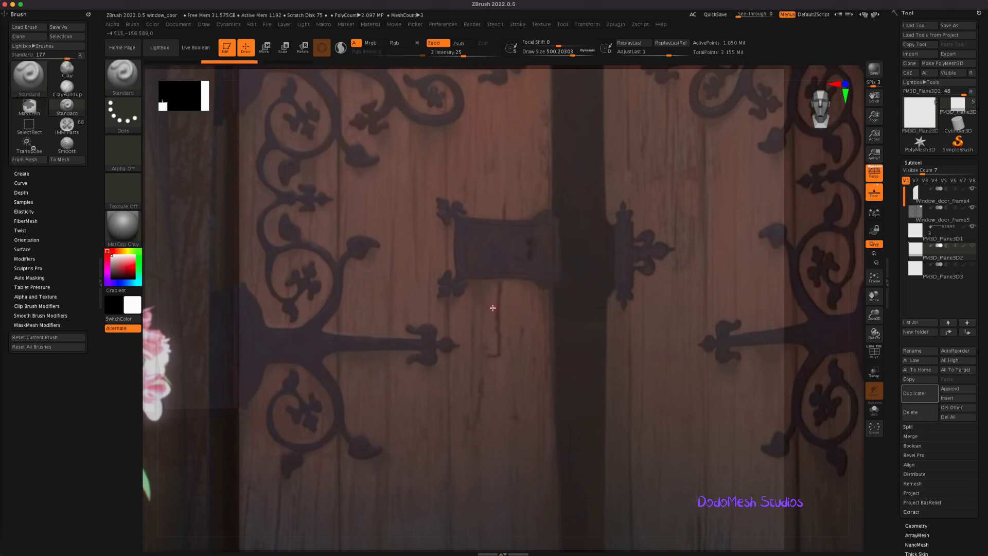
{"action": "key", "text": "shift+z"}
{"action": "key", "text": "shift+z"}
{"action": "key", "text": "z"}
{"action": "left_click_drag", "start_coordinate": [447, 303], "coordinate": [494, 257]}
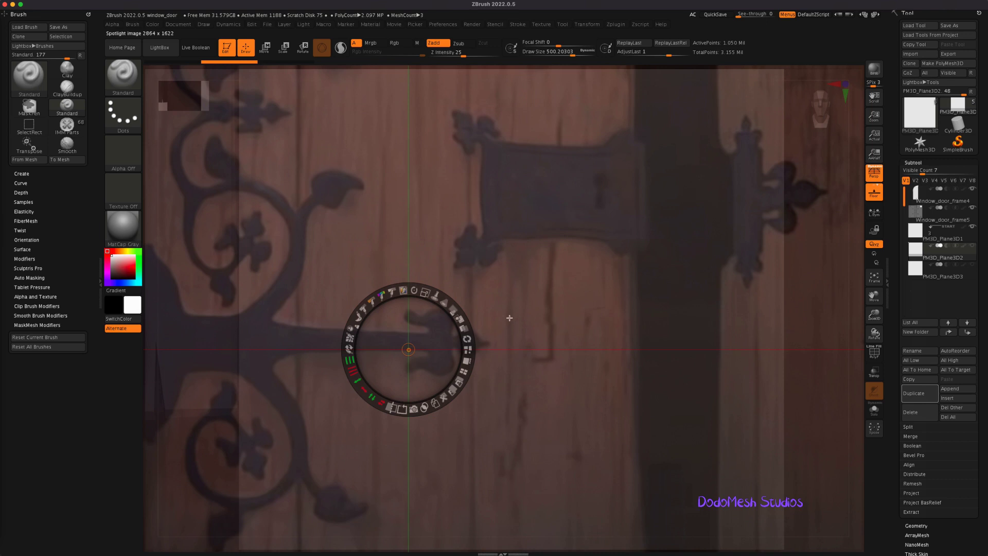
{"action": "mouse_move", "coordinate": [495, 302]}
{"action": "left_mouse_down"}
{"action": "mouse_move", "coordinate": [424, 385]}
{"action": "mouse_move", "coordinate": [489, 311]}
{"action": "mouse_move", "coordinate": [465, 336]}
{"action": "left_mouse_up"}
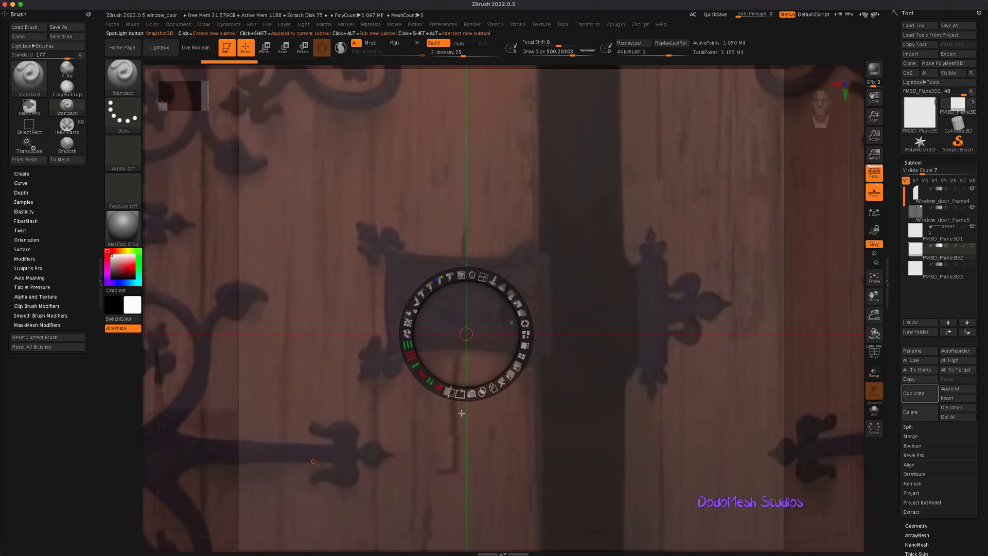
Pin the reference image and start masking along the lock plate's edge.
{"action": "key", "text": "z"}
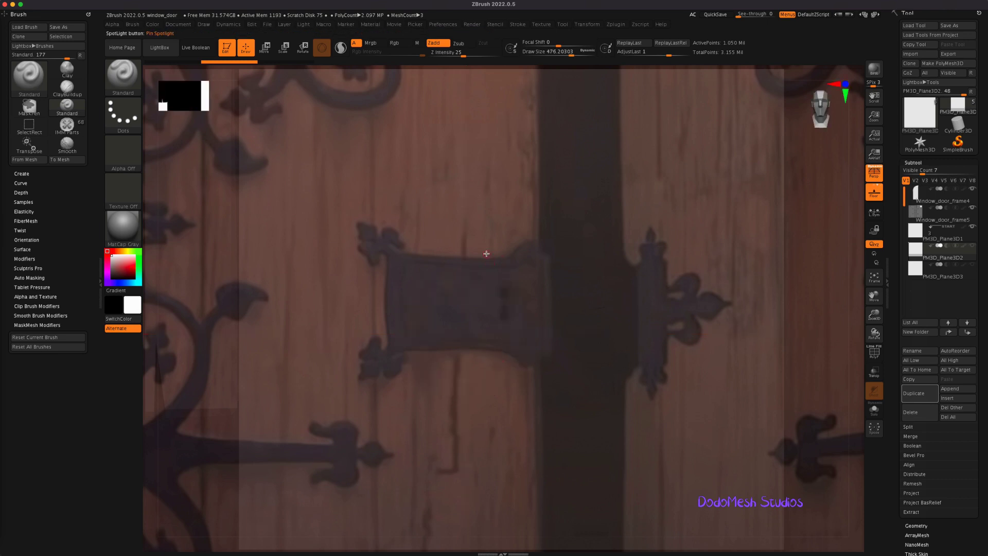
{"action": "key", "text": "ctrl"}
{"action": "mouse_move", "coordinate": [508, 256]}
{"action": "left_mouse_down", "text": "ctrl"}
{"action": "mouse_move", "coordinate": [529, 238]}
{"action": "mouse_move", "coordinate": [541, 253]}
{"action": "mouse_move", "coordinate": [550, 361]}
{"action": "mouse_move", "coordinate": [485, 346]}
{"action": "mouse_move", "coordinate": [412, 349]}
{"action": "mouse_move", "coordinate": [392, 353]}
{"action": "mouse_move", "coordinate": [406, 353]}
{"action": "mouse_move", "coordinate": [388, 378]}
{"action": "mouse_move", "coordinate": [381, 370]}
{"action": "mouse_move", "coordinate": [360, 378]}
{"action": "mouse_move", "coordinate": [366, 347]}
{"action": "mouse_move", "coordinate": [378, 337]}
{"action": "mouse_move", "coordinate": [387, 347]}
{"action": "mouse_move", "coordinate": [384, 255]}
{"action": "mouse_move", "coordinate": [365, 254]}
{"action": "mouse_move", "coordinate": [358, 221]}
{"action": "mouse_move", "coordinate": [395, 233]}
{"action": "mouse_move", "coordinate": [402, 257]}
{"action": "mouse_move", "coordinate": [506, 252]}
{"action": "left_mouse_up", "text": "ctrl"}
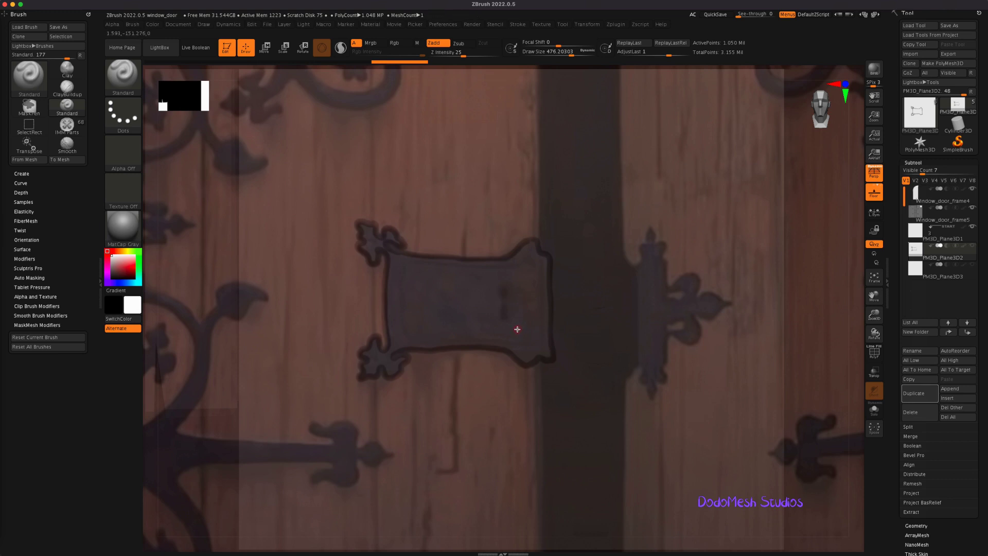
Trace the MaskPen outline around the lock plate and its fleur-shaped corners.
{"action": "key", "text": "ctrl"}
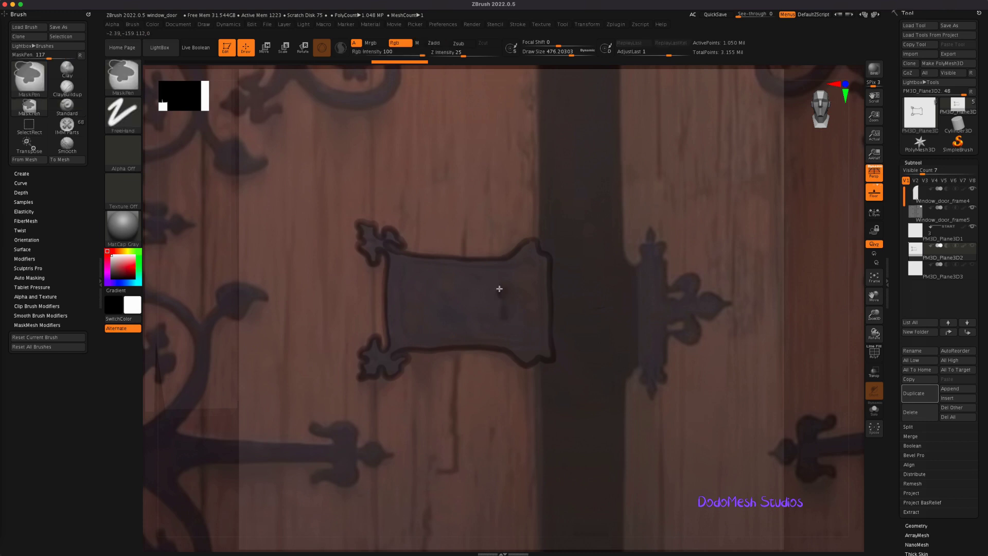
Mask the keyhole and the vertical slot beside it, undoing one trial keyhole loop.
{"action": "left_click_drag", "start_coordinate": [510, 298], "coordinate": [500, 290], "text": "ctrl"}
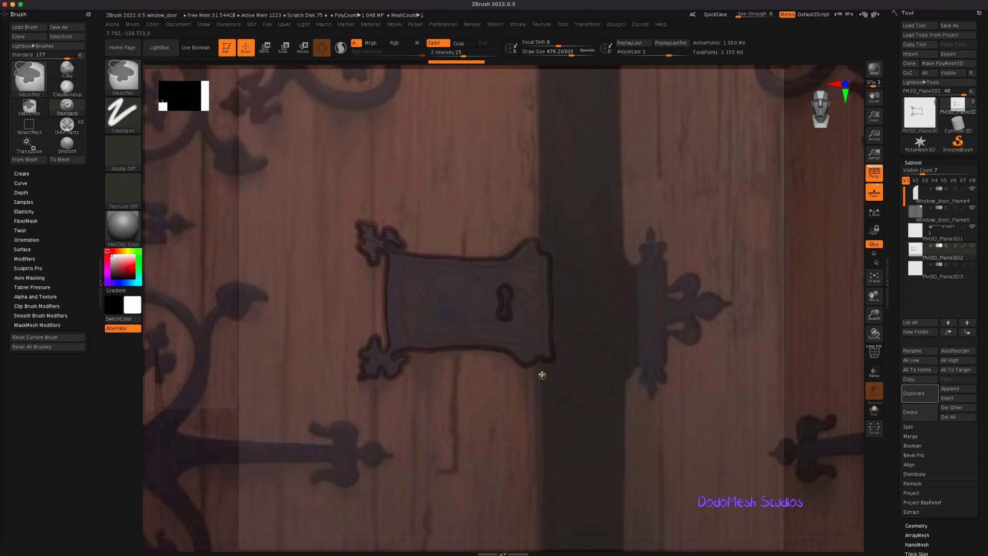
{"action": "key", "text": "ctrl"}
{"action": "left_click_drag", "start_coordinate": [497, 296], "coordinate": [508, 299], "text": "ctrl"}
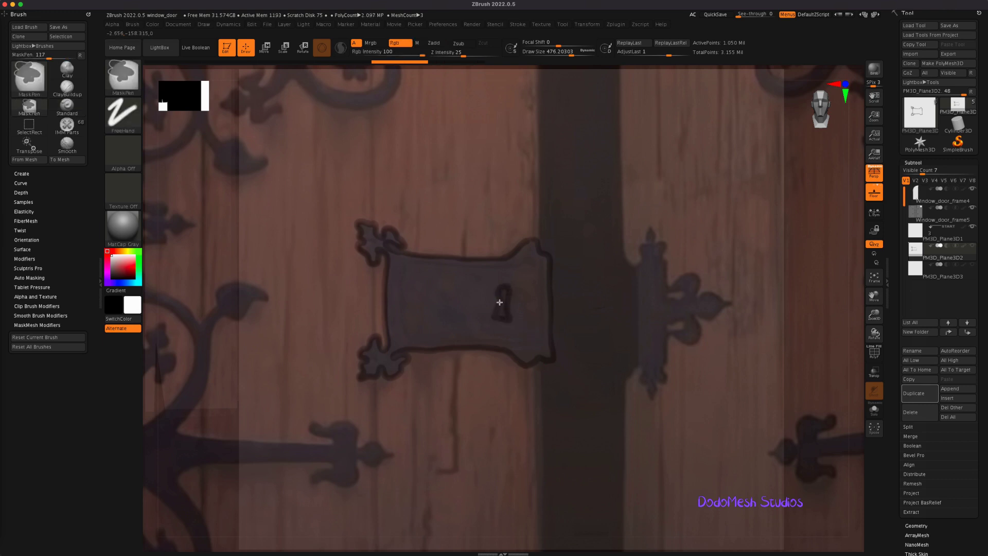
{"action": "key", "text": "ctrl+z"}
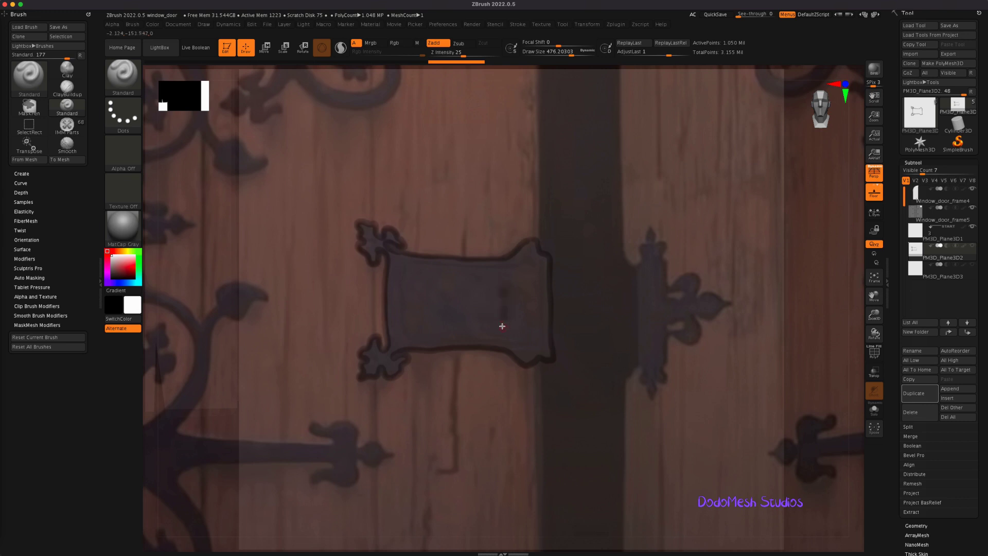
{"action": "key", "text": "ctrl"}
{"action": "left_click_drag", "start_coordinate": [499, 299], "coordinate": [506, 293], "text": "ctrl"}
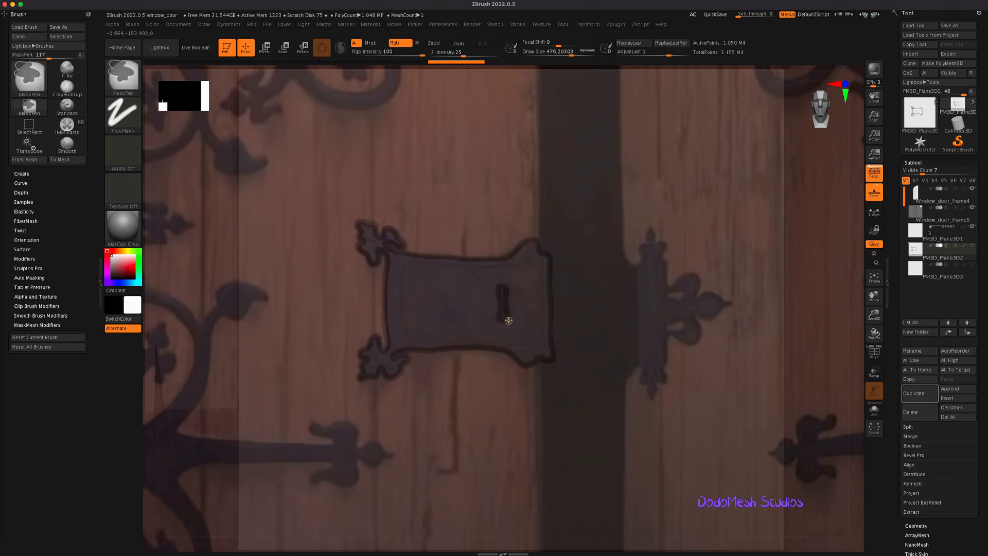
{"action": "left_click_drag", "start_coordinate": [525, 287], "coordinate": [526, 318], "text": "ctrl"}
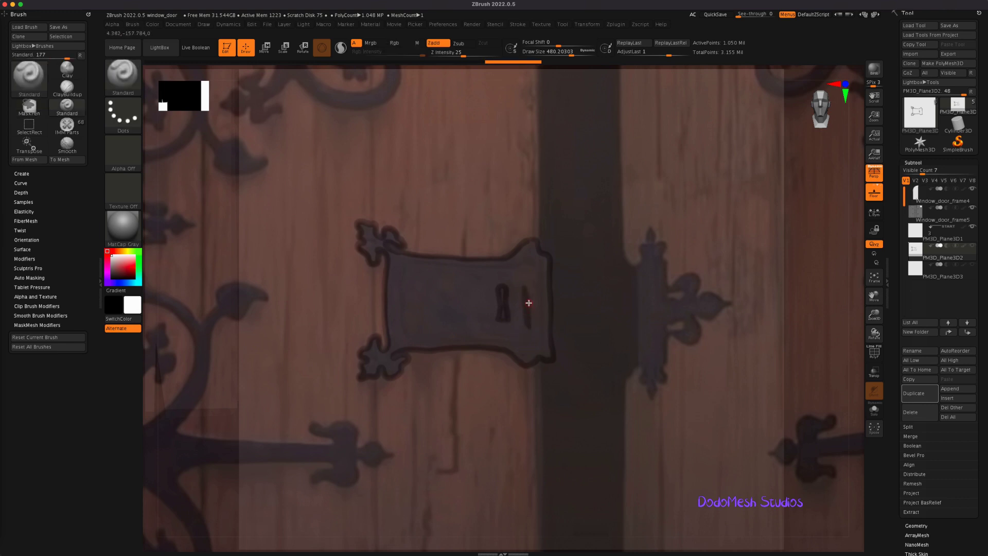
Enlarge the brush Draw Size using ] and the S size slider.
{"action": "key", "text": "bracketright"}
{"action": "key", "text": "s"}
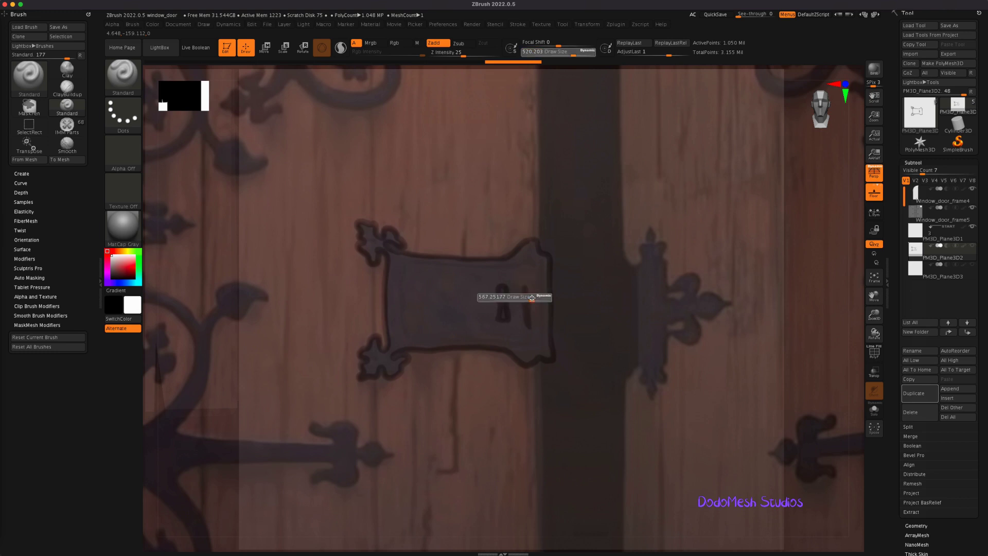
{"action": "left_click_drag", "start_coordinate": [542, 299], "coordinate": [542, 300]}
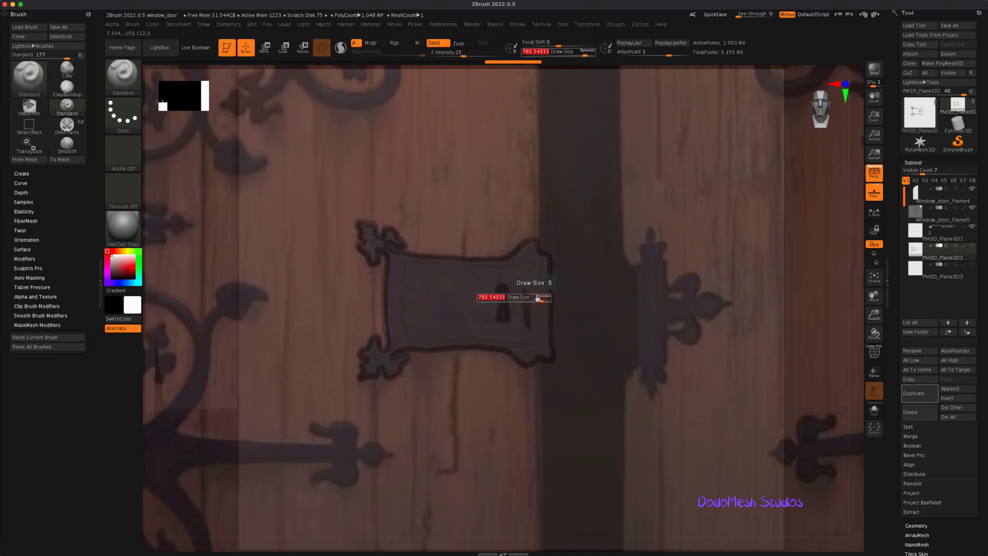
Set the brush size to 1000 and mask-fill the lock plate interior.
{"action": "type", "text": "1000"}
{"action": "key", "text": "Return"}
{"action": "mouse_move", "coordinate": [527, 283]}
{"action": "left_mouse_down", "text": "ctrl"}
{"action": "mouse_move", "coordinate": [513, 294]}
{"action": "mouse_move", "coordinate": [518, 325]}
{"action": "mouse_move", "coordinate": [529, 326]}
{"action": "mouse_move", "coordinate": [536, 296]}
{"action": "mouse_move", "coordinate": [543, 308]}
{"action": "mouse_move", "coordinate": [542, 263]}
{"action": "mouse_move", "coordinate": [527, 247]}
{"action": "mouse_move", "coordinate": [505, 262]}
{"action": "mouse_move", "coordinate": [394, 258]}
{"action": "mouse_move", "coordinate": [393, 324]}
{"action": "mouse_move", "coordinate": [407, 307]}
{"action": "mouse_move", "coordinate": [397, 307]}
{"action": "left_mouse_up", "text": "ctrl"}
{"action": "key", "text": "s"}
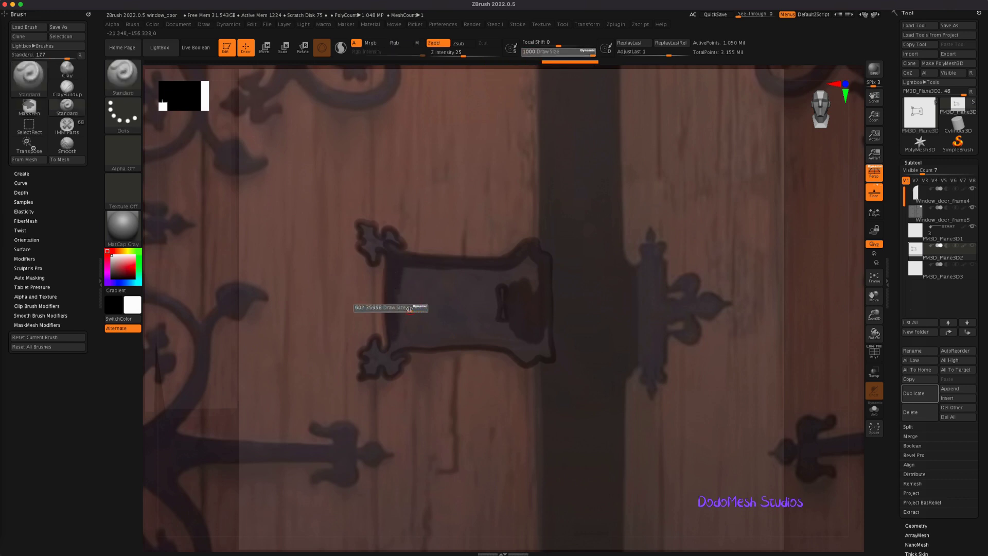
{"action": "key", "text": "ctrl"}
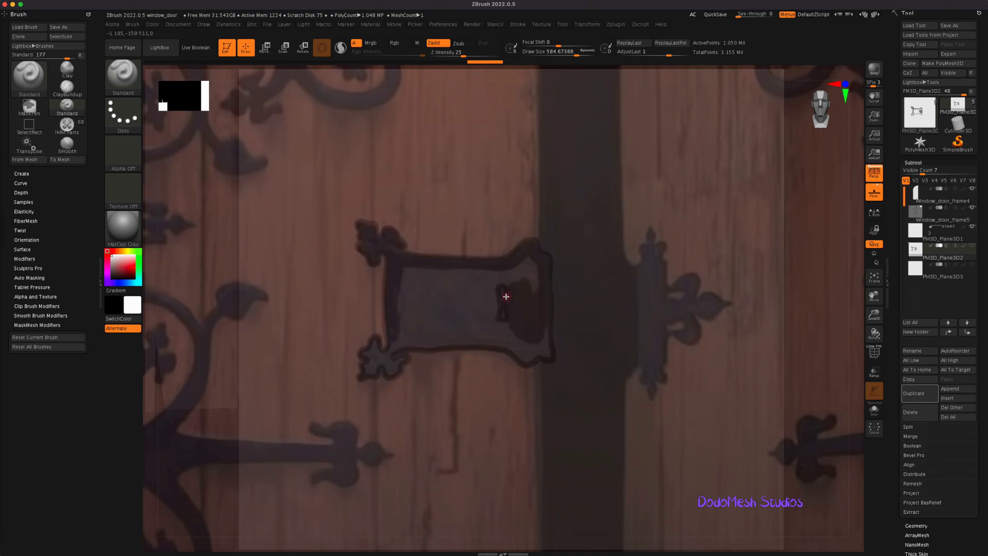
{"action": "key", "text": "ctrl"}
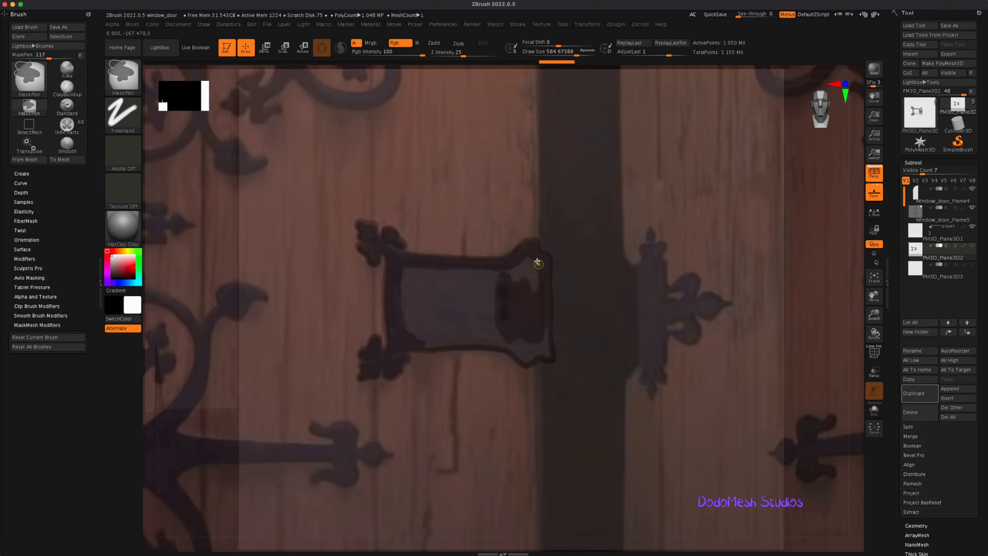
At brush size about 783, mask the plate's top, left and bottom edges, then hide the reference.
{"action": "key", "text": "s"}
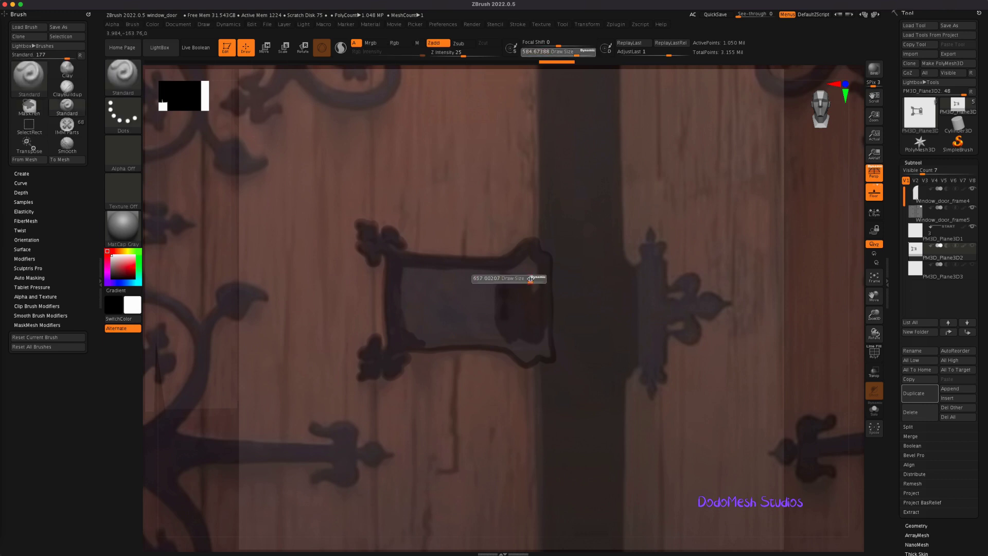
{"action": "left_click_drag", "start_coordinate": [534, 279], "coordinate": [536, 273]}
{"action": "key", "text": "ctrl"}
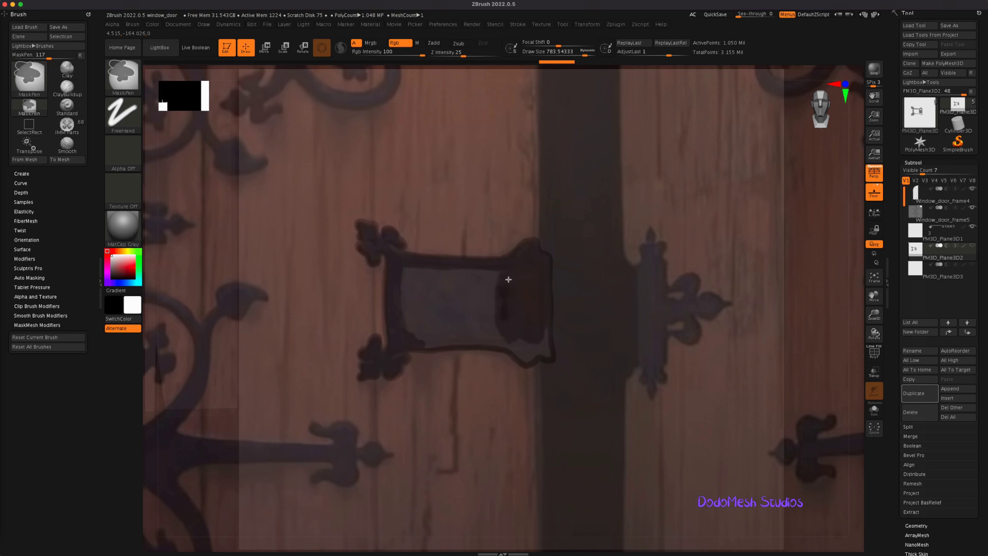
{"action": "mouse_move", "coordinate": [445, 275]}
{"action": "left_mouse_down", "text": "ctrl"}
{"action": "mouse_move", "coordinate": [404, 324]}
{"action": "mouse_move", "coordinate": [413, 337]}
{"action": "mouse_move", "coordinate": [487, 277]}
{"action": "mouse_move", "coordinate": [509, 341]}
{"action": "mouse_move", "coordinate": [531, 355]}
{"action": "mouse_move", "coordinate": [542, 342]}
{"action": "mouse_move", "coordinate": [537, 311]}
{"action": "left_mouse_up", "text": "ctrl"}
{"action": "left_click_drag", "start_coordinate": [470, 273], "coordinate": [414, 306], "text": "ctrl"}
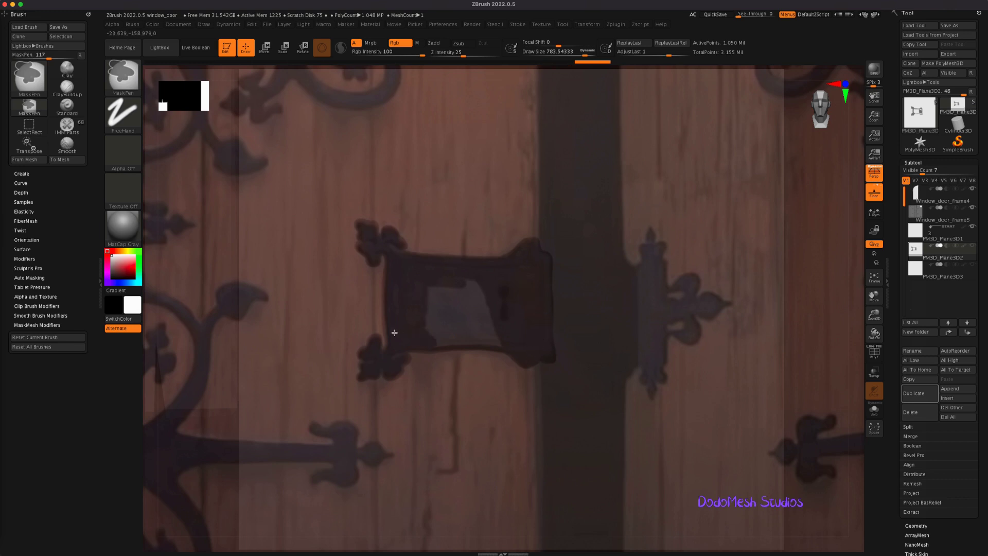
{"action": "mouse_move", "coordinate": [434, 339]}
{"action": "left_mouse_down", "text": "ctrl"}
{"action": "mouse_move", "coordinate": [493, 333]}
{"action": "mouse_move", "coordinate": [462, 280]}
{"action": "mouse_move", "coordinate": [447, 294]}
{"action": "mouse_move", "coordinate": [430, 284]}
{"action": "mouse_move", "coordinate": [430, 330]}
{"action": "mouse_move", "coordinate": [439, 302]}
{"action": "mouse_move", "coordinate": [468, 335]}
{"action": "mouse_move", "coordinate": [471, 304]}
{"action": "mouse_move", "coordinate": [496, 311]}
{"action": "left_mouse_up", "text": "ctrl"}
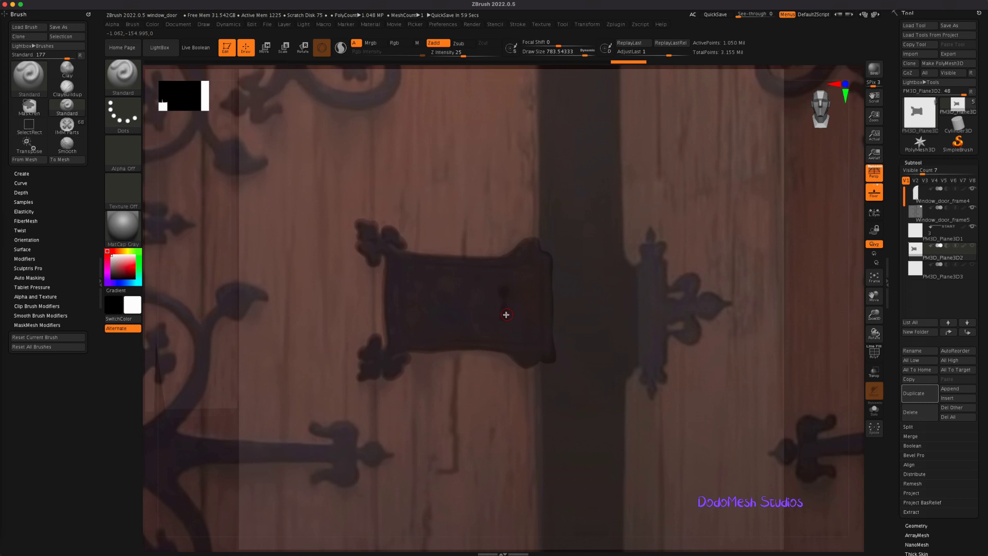
{"action": "key", "text": "shift+z"}
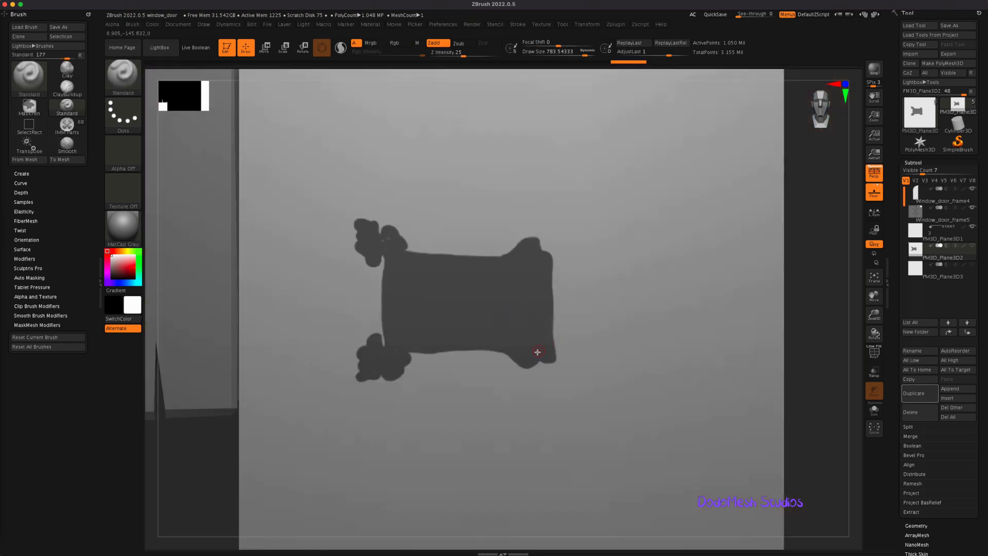
Patch mask gaps on the plate's upper- and lower-left lobes, then zoom out to the plane.
{"action": "key", "text": "ctrl"}
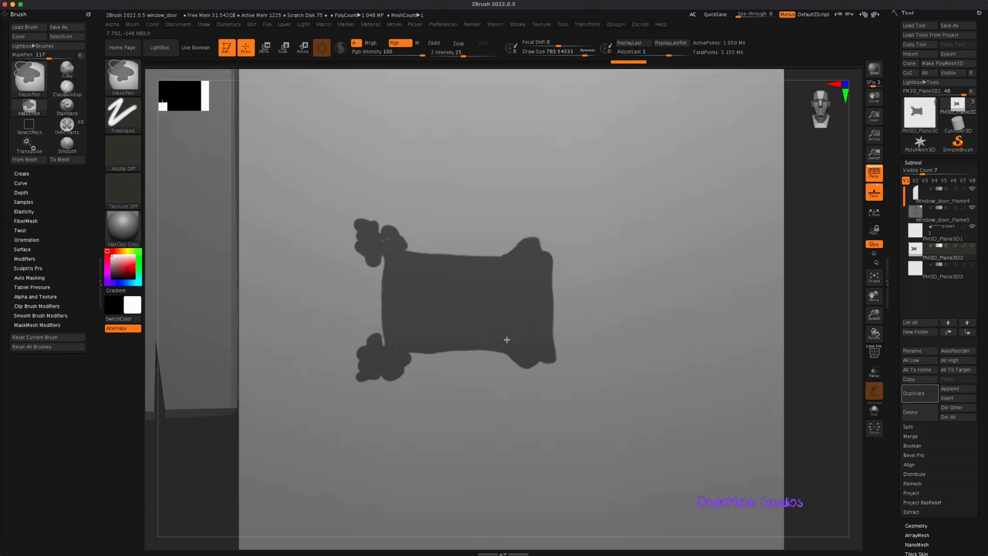
{"action": "left_click_drag", "start_coordinate": [386, 236], "coordinate": [388, 239], "text": "ctrl"}
{"action": "left_click", "coordinate": [364, 232], "text": "ctrl"}
{"action": "left_click", "coordinate": [385, 363], "text": "ctrl"}
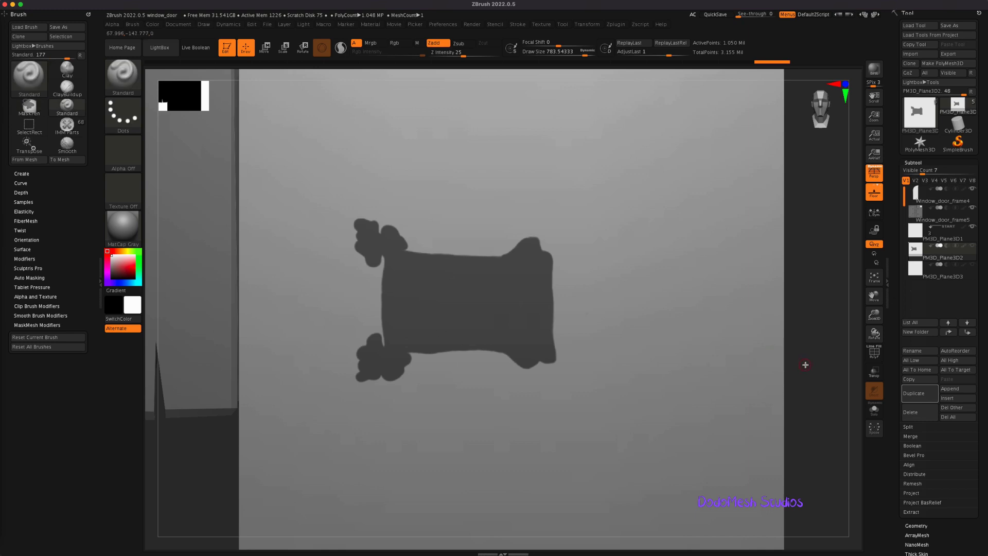
{"action": "left_click_drag", "start_coordinate": [801, 364], "coordinate": [799, 344]}
{"action": "right_click_drag", "start_coordinate": [794, 348], "coordinate": [757, 322], "text": "ctrl"}
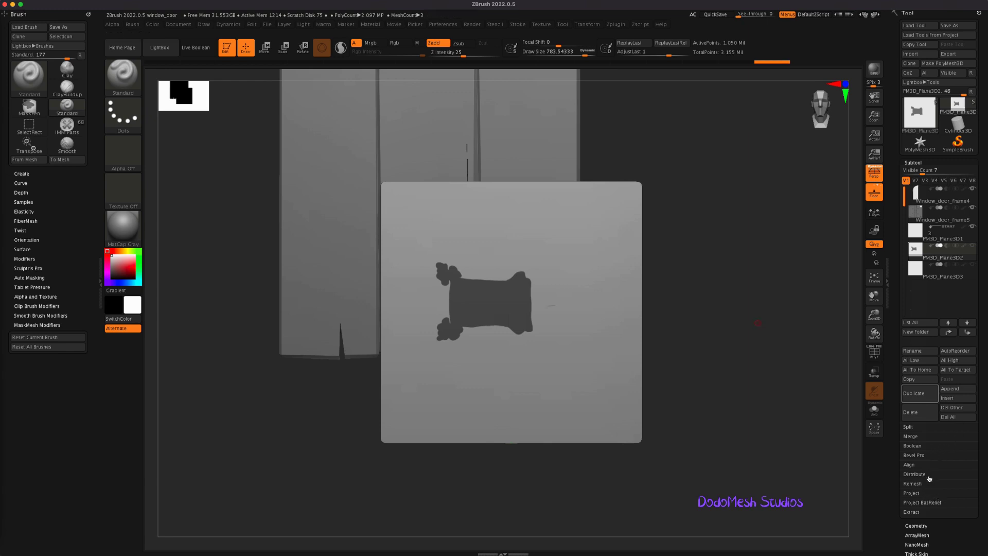
Browse the Extract and Masking sub-palettes, then expand the Geometry sub-palette for the plane.
{"action": "left_click", "coordinate": [916, 512]}
{"action": "left_click_drag", "start_coordinate": [980, 476], "coordinate": [980, 336]}
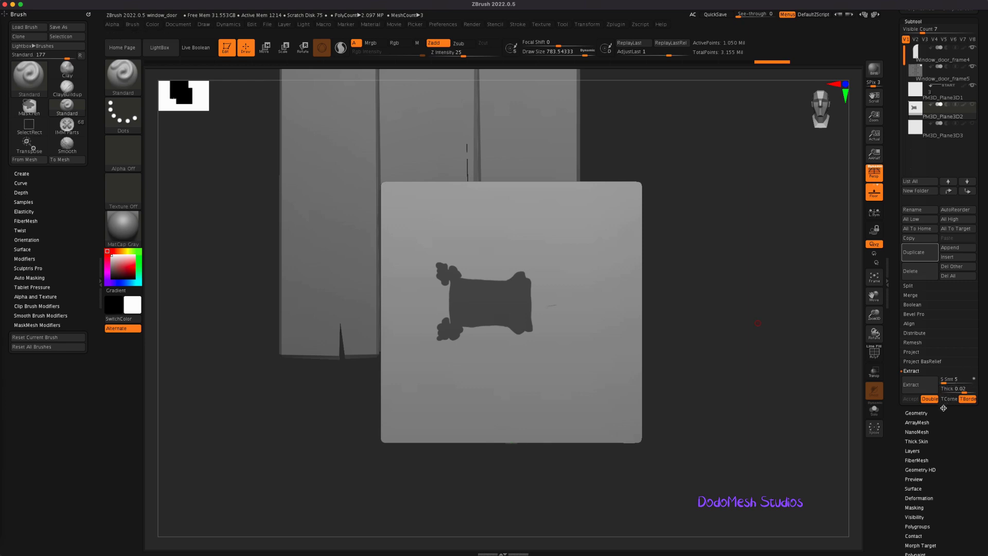
{"action": "left_click", "coordinate": [913, 371]}
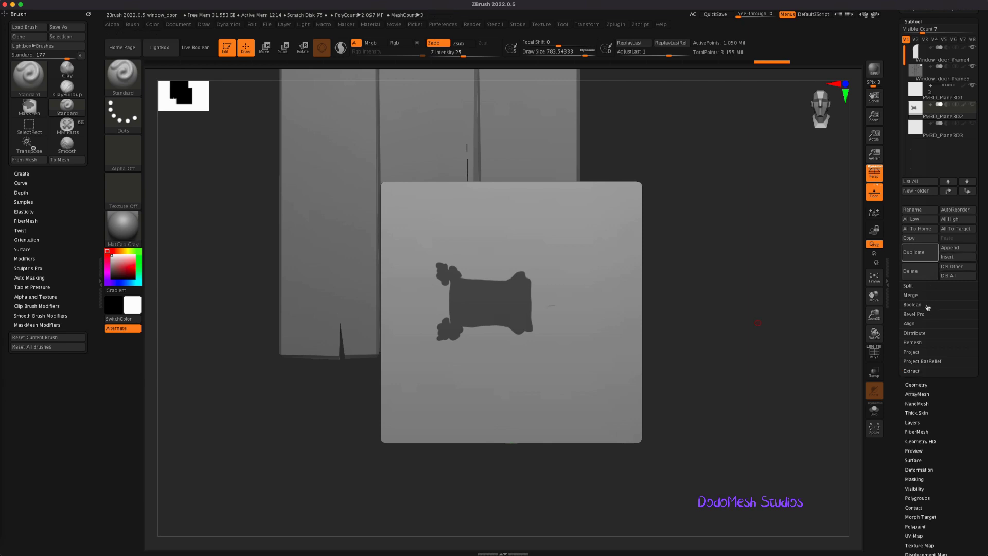
{"action": "scroll", "coordinate": [933, 468], "scroll_direction": "down", "scroll_amount": 3}
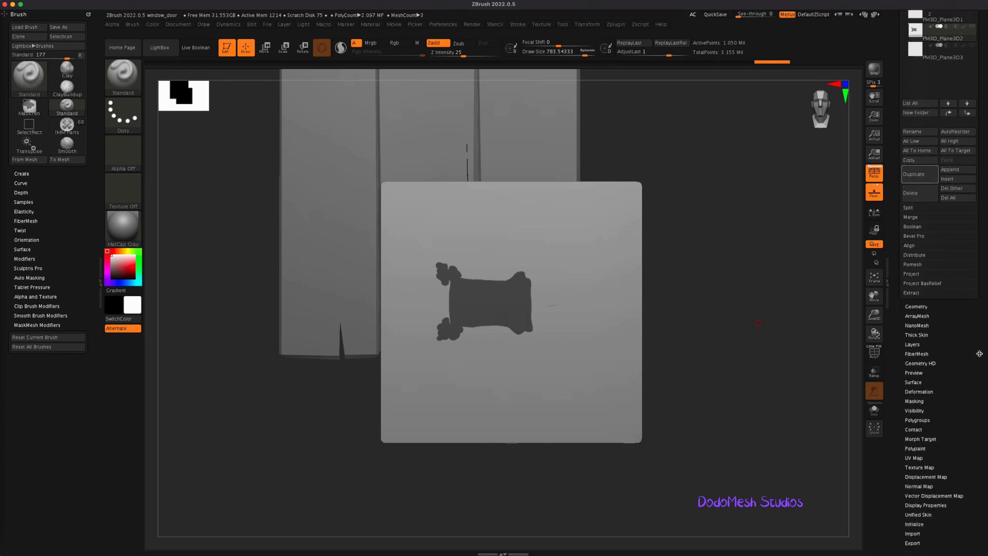
{"action": "left_click", "coordinate": [921, 392]}
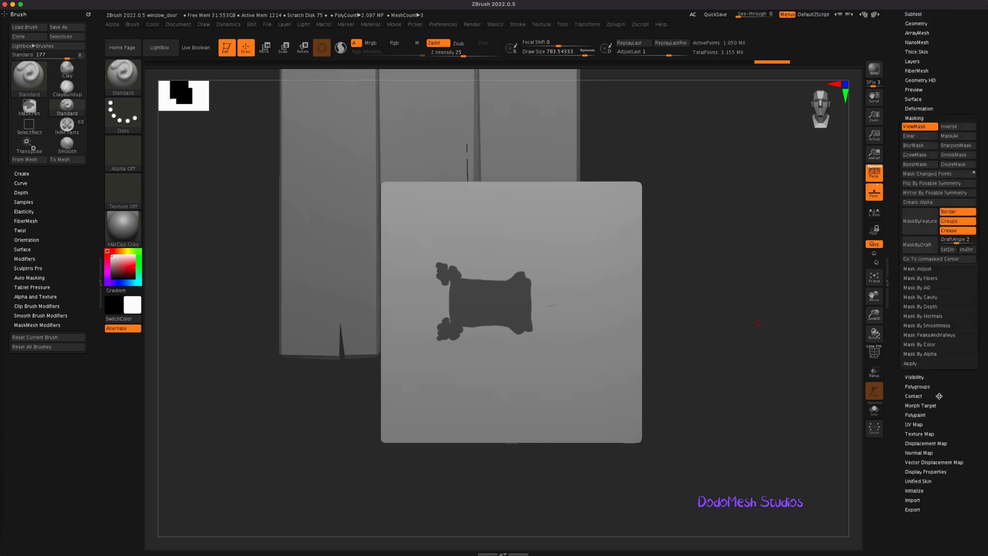
{"action": "scroll", "coordinate": [975, 387], "scroll_direction": "up", "scroll_amount": 2}
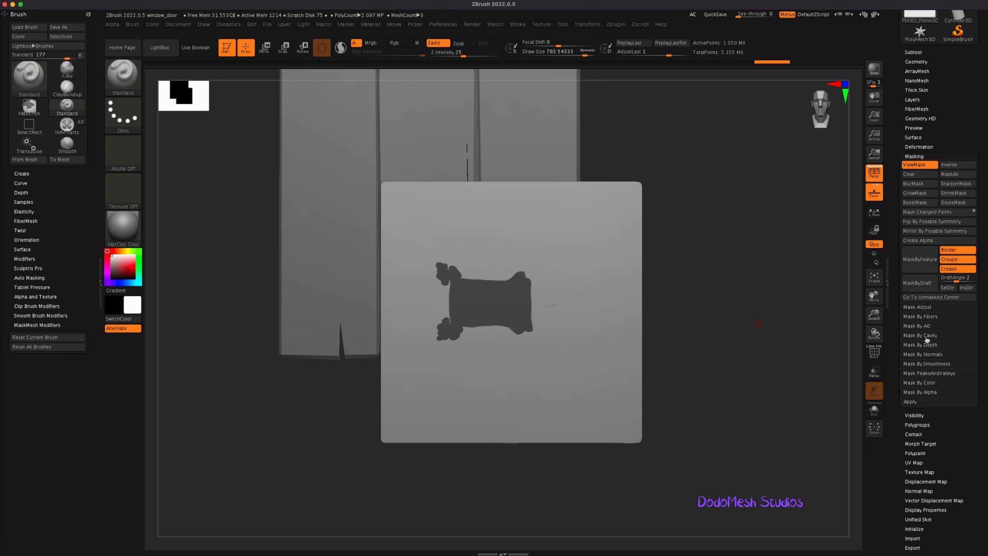
{"action": "left_click", "coordinate": [916, 156]}
{"action": "scroll", "coordinate": [972, 237], "scroll_direction": "up", "scroll_amount": 4}
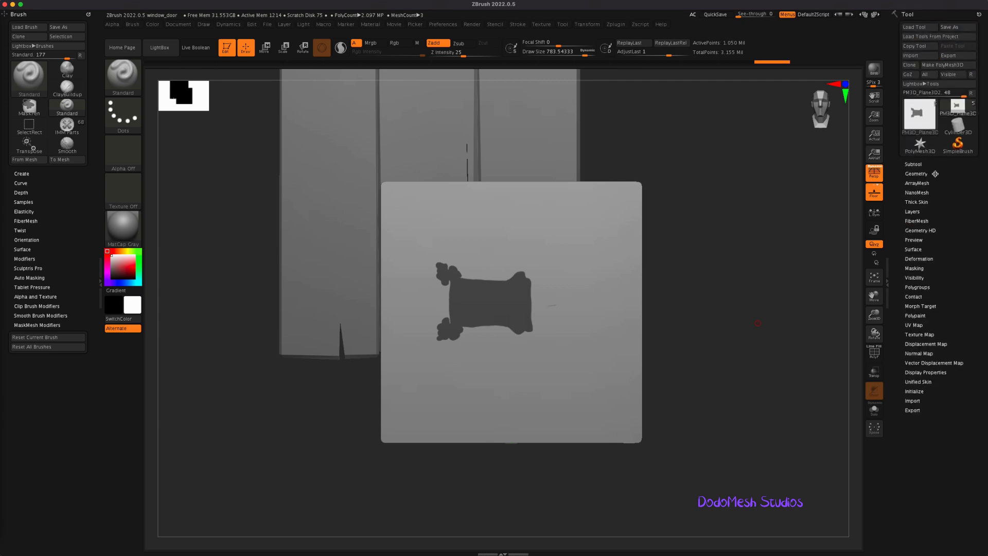
{"action": "left_click", "coordinate": [916, 174]}
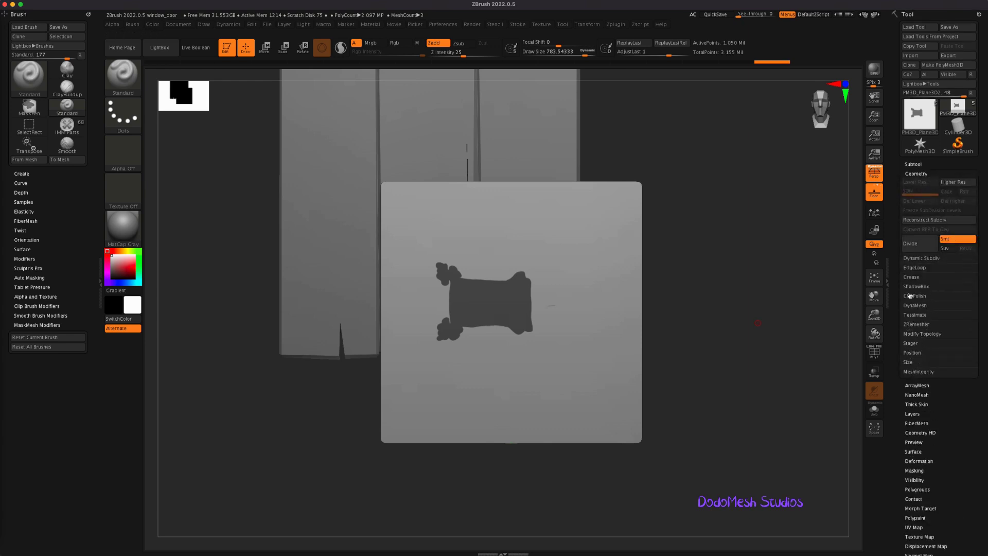
Try Geometry > Edge Loop on the masked border, then reveal the Subtool split and merge options.
{"action": "left_click", "coordinate": [916, 268]}
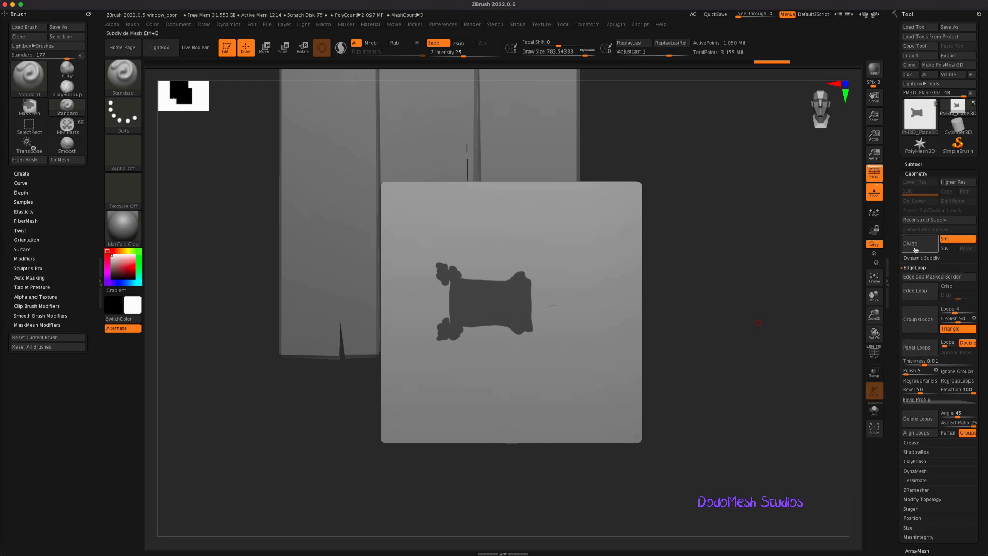
{"action": "left_click", "coordinate": [917, 296]}
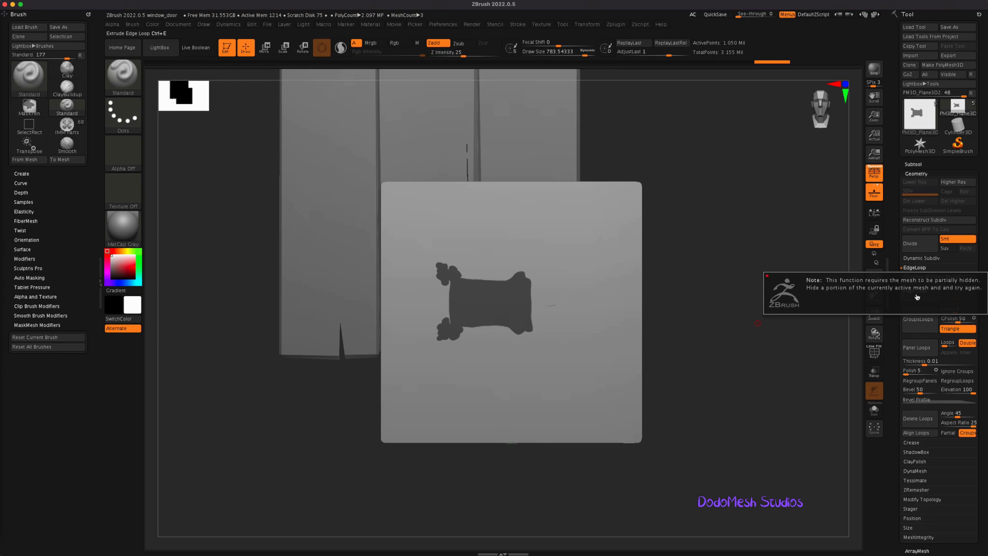
{"action": "left_click", "coordinate": [919, 165]}
{"action": "scroll", "coordinate": [942, 350], "scroll_direction": "down", "scroll_amount": 3}
{"action": "scroll", "coordinate": [940, 309], "scroll_direction": "down", "scroll_amount": 2}
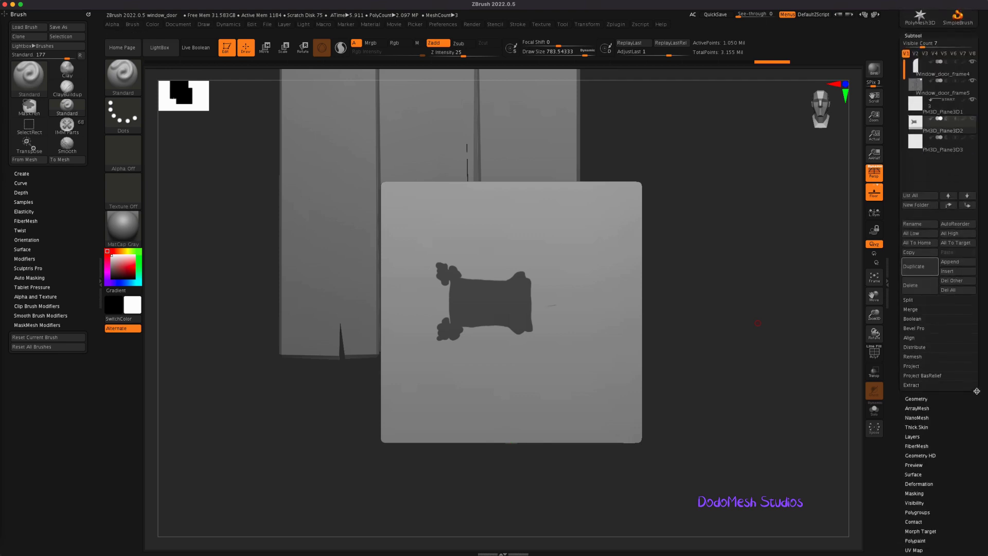
Split Masked Points to make the lock plate its own subtool, then delete PM3D_Plane3D2.
{"action": "left_click", "coordinate": [909, 301]}
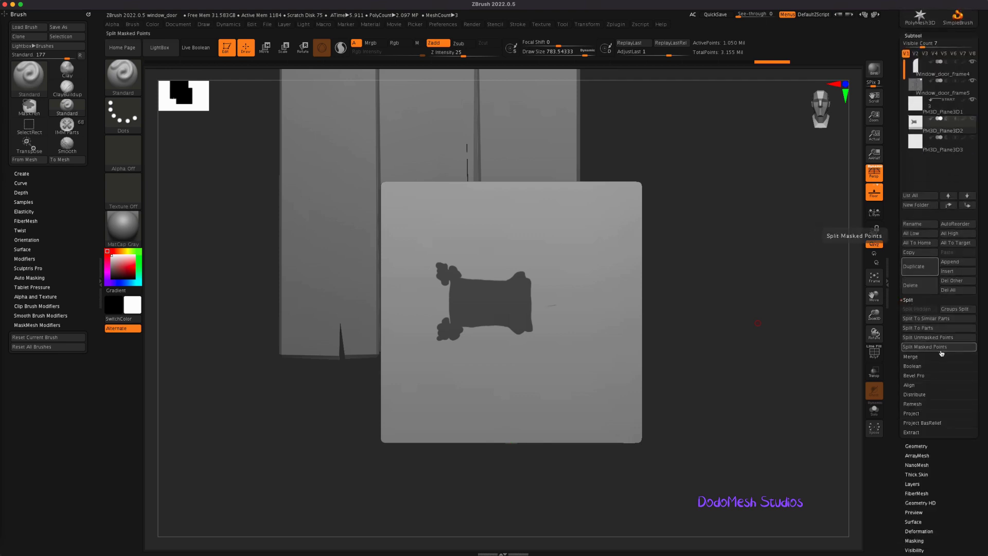
{"action": "left_click", "coordinate": [941, 349]}
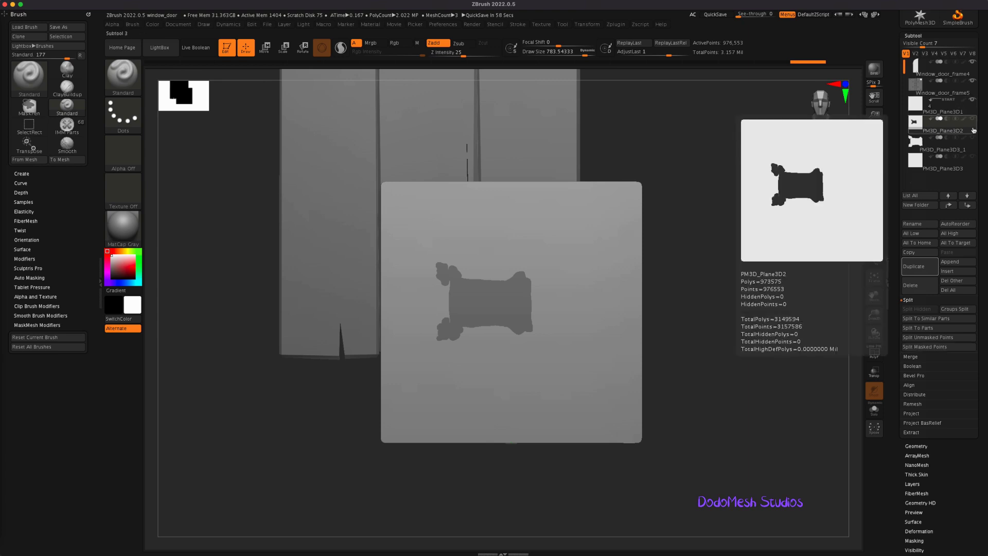
{"action": "mouse_move", "coordinate": [915, 121]}
{"action": "left_click", "coordinate": [924, 286]}
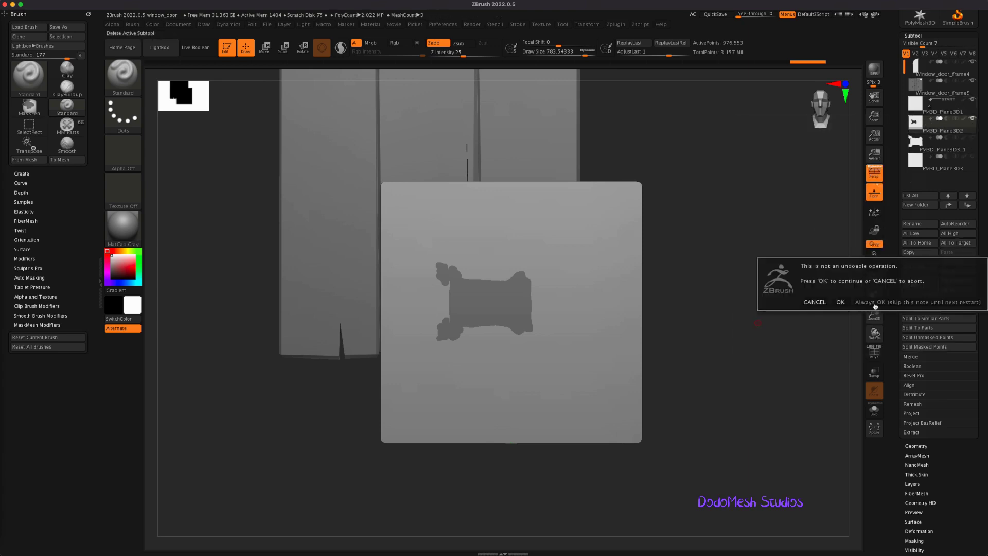
{"action": "left_click", "coordinate": [841, 303]}
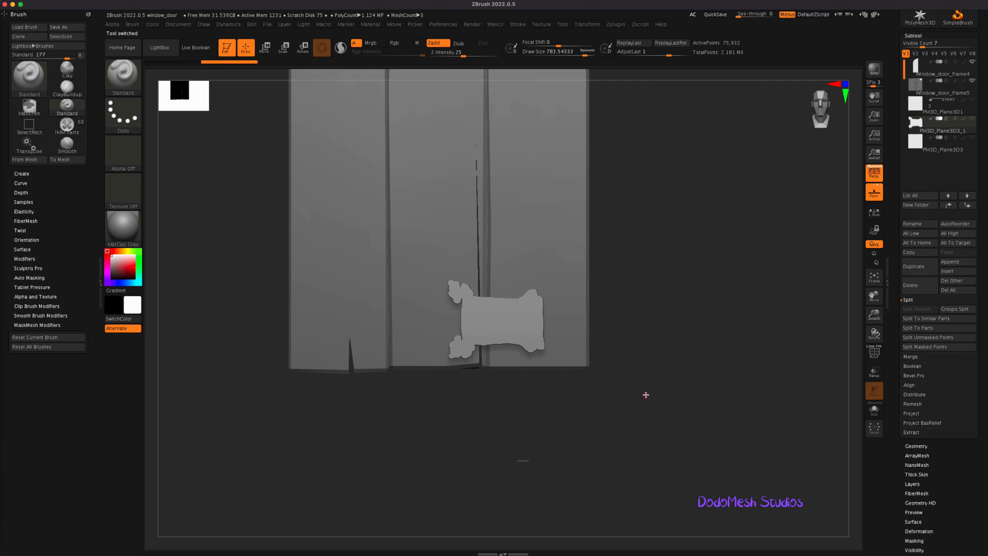
View the lock plate at an angle in perspective with PolyF wireframe and polygroups shown.
{"action": "key", "text": "p"}
{"action": "mouse_move", "coordinate": [662, 407]}
{"action": "left_mouse_down"}
{"action": "mouse_move", "coordinate": [683, 418]}
{"action": "mouse_move", "coordinate": [657, 402]}
{"action": "left_mouse_up"}
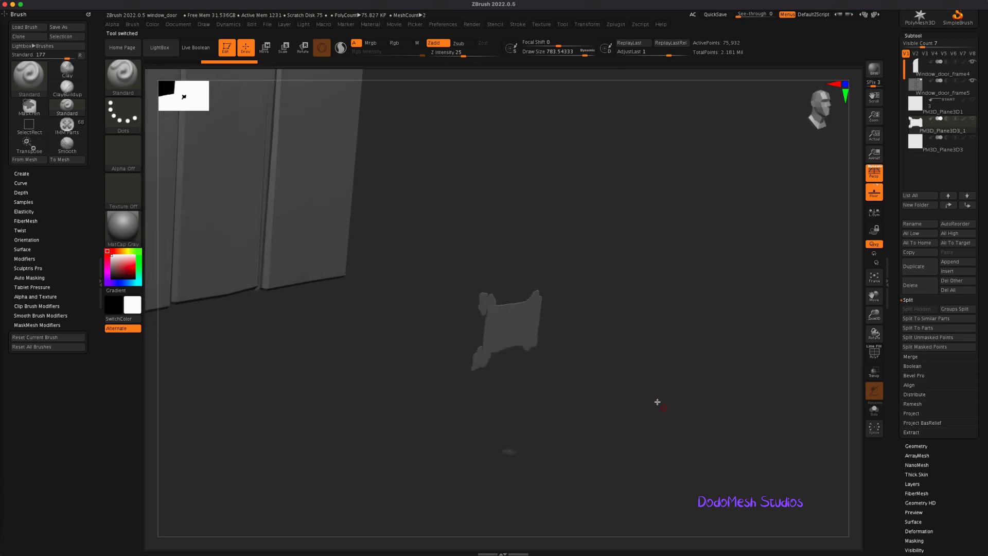
{"action": "left_click", "coordinate": [874, 352]}
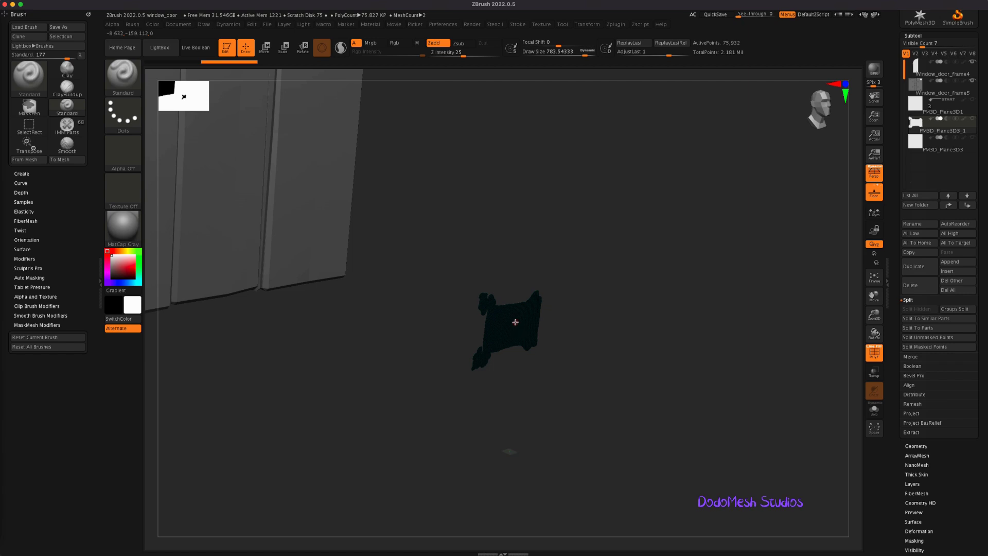
Make ZModeler the active brush.
{"action": "key", "text": "b"}
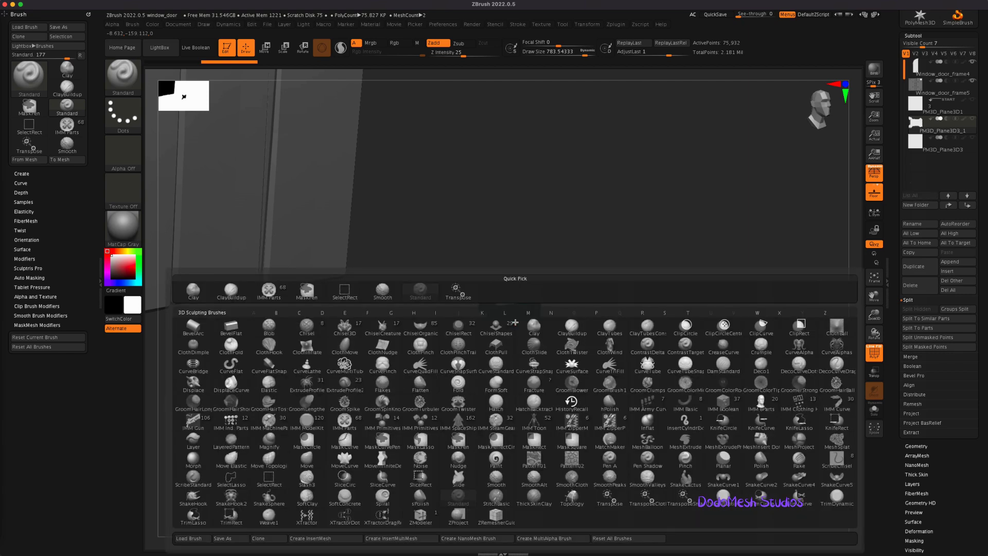
{"action": "key", "text": "z"}
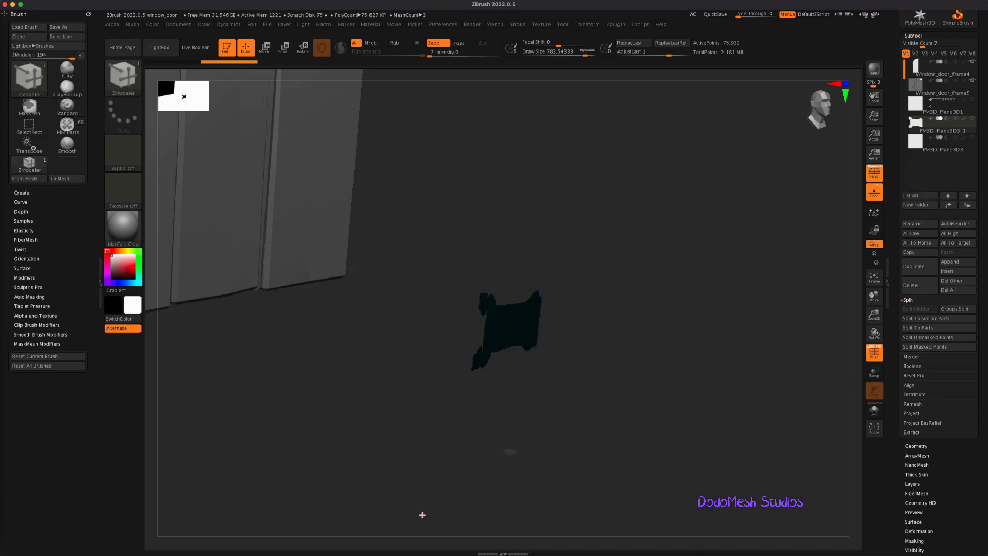
{"action": "left_click", "coordinate": [421, 515]}
Extrude the whole lock-plate island into a thick block with ZModeler's Extrude action.
{"action": "key", "text": "space"}
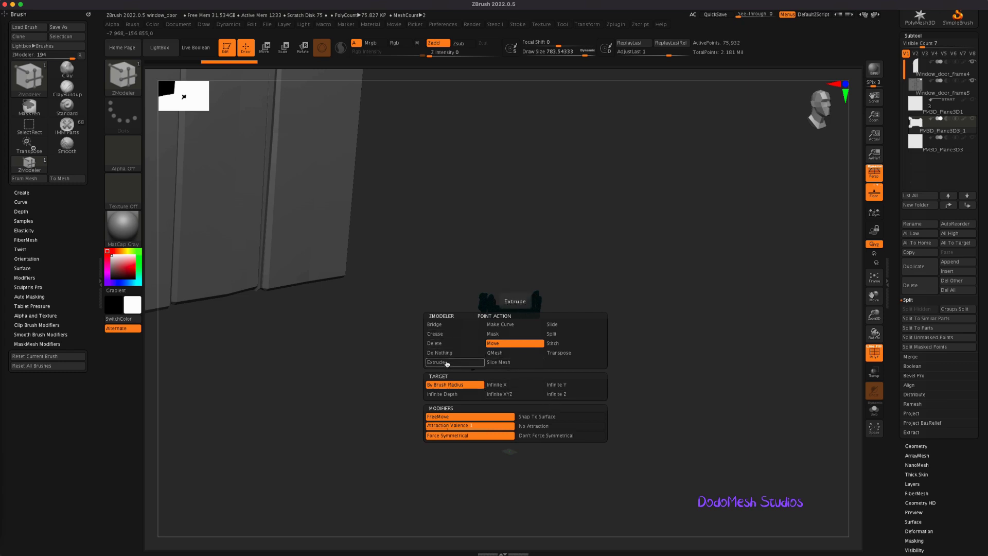
{"action": "left_click", "coordinate": [447, 363]}
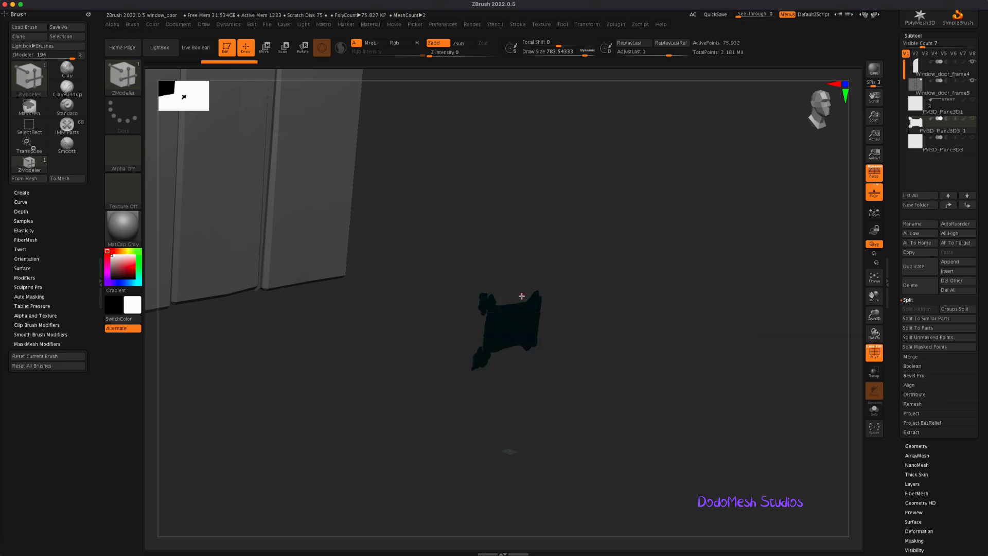
{"action": "key", "text": "space"}
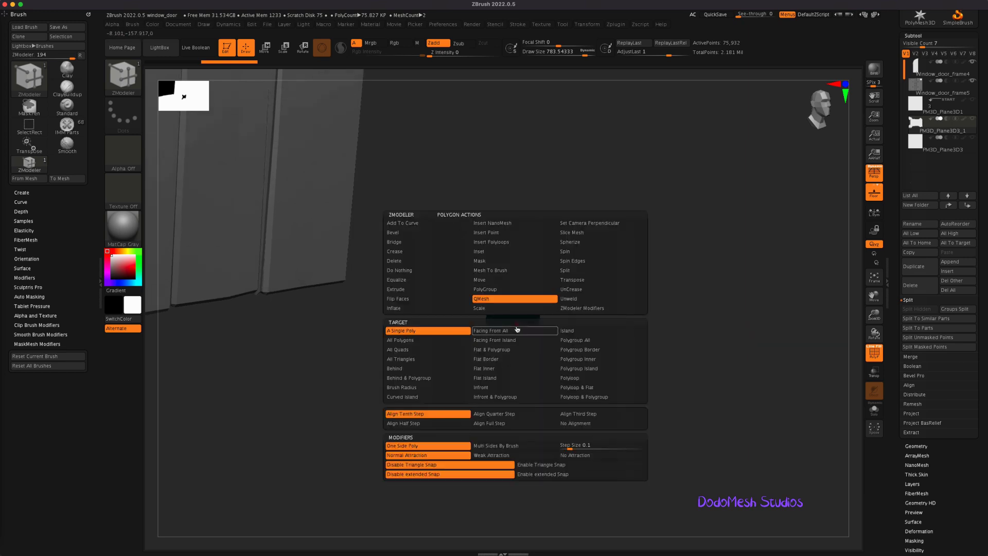
{"action": "left_click", "coordinate": [583, 332]}
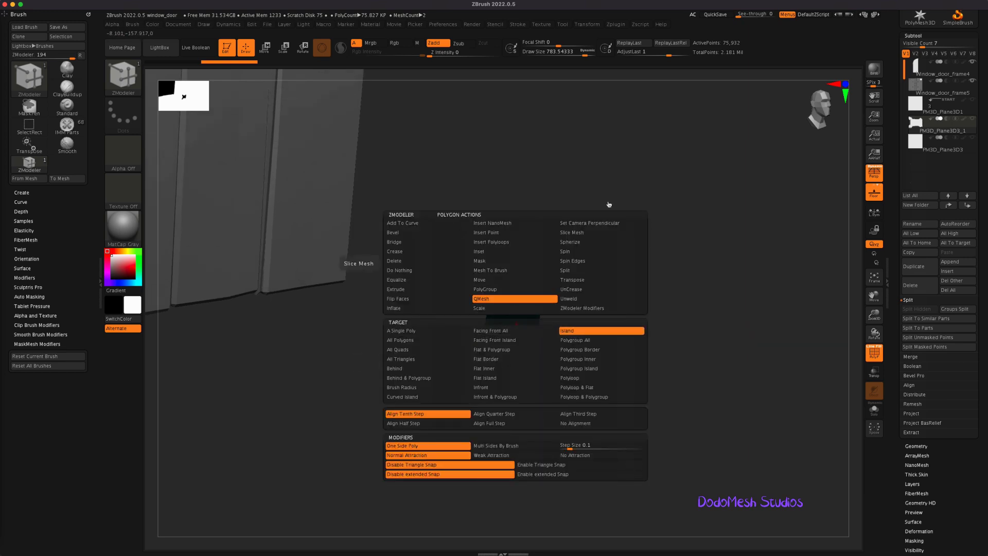
{"action": "left_click", "coordinate": [515, 324]}
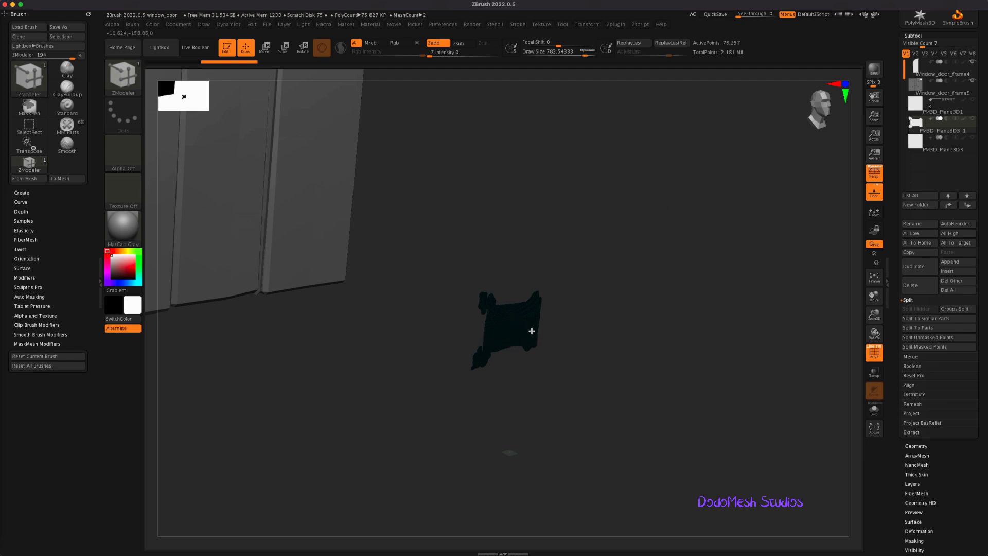
{"action": "left_click_drag", "start_coordinate": [558, 386], "coordinate": [525, 331]}
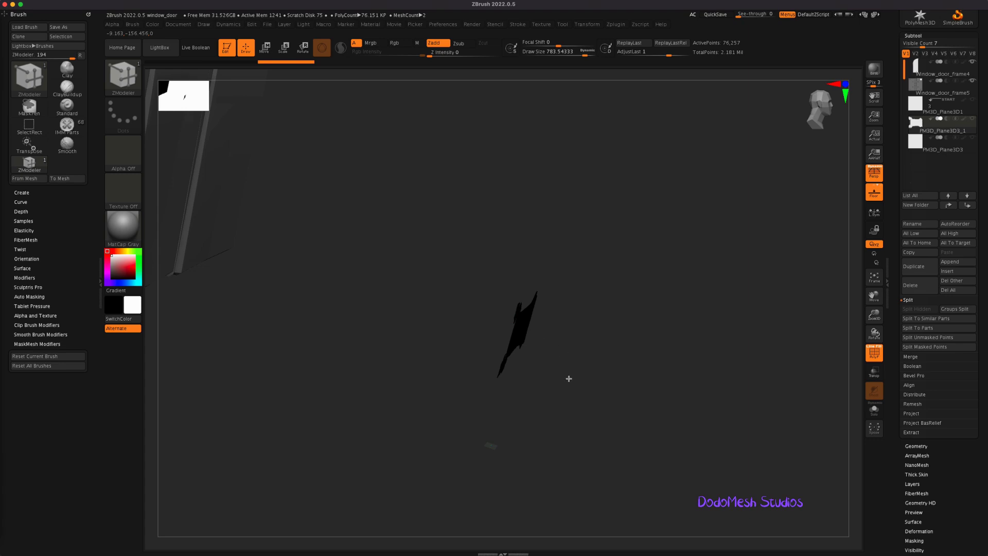
{"action": "mouse_move", "coordinate": [579, 381]}
{"action": "left_mouse_down"}
{"action": "mouse_move", "coordinate": [546, 377]}
{"action": "mouse_move", "coordinate": [580, 373]}
{"action": "left_mouse_up"}
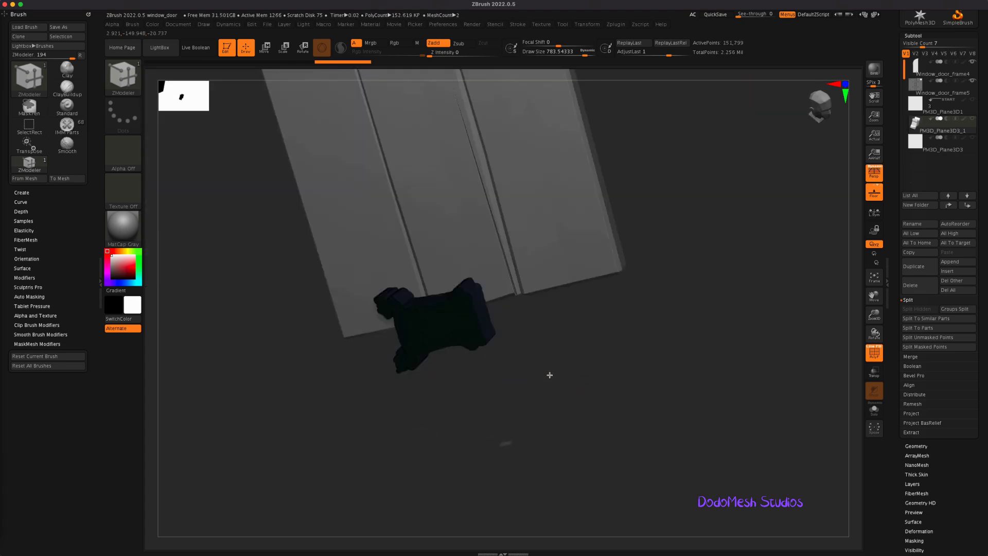
Hide the polygroup wireframe and rotate the extruded block to lie flat against the door.
{"action": "key", "text": "shift+f"}
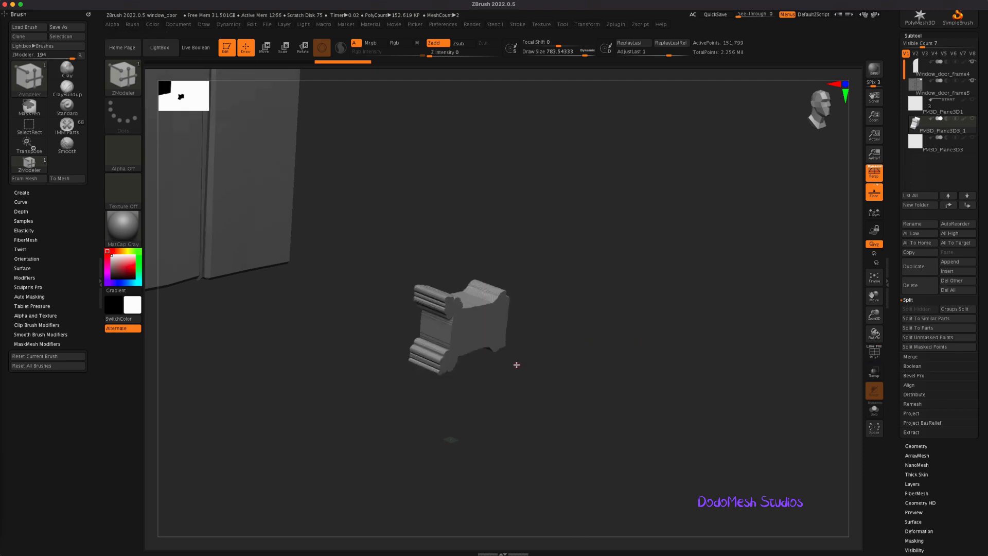
{"action": "key", "text": "r"}
{"action": "left_click_drag", "start_coordinate": [503, 336], "coordinate": [458, 318]}
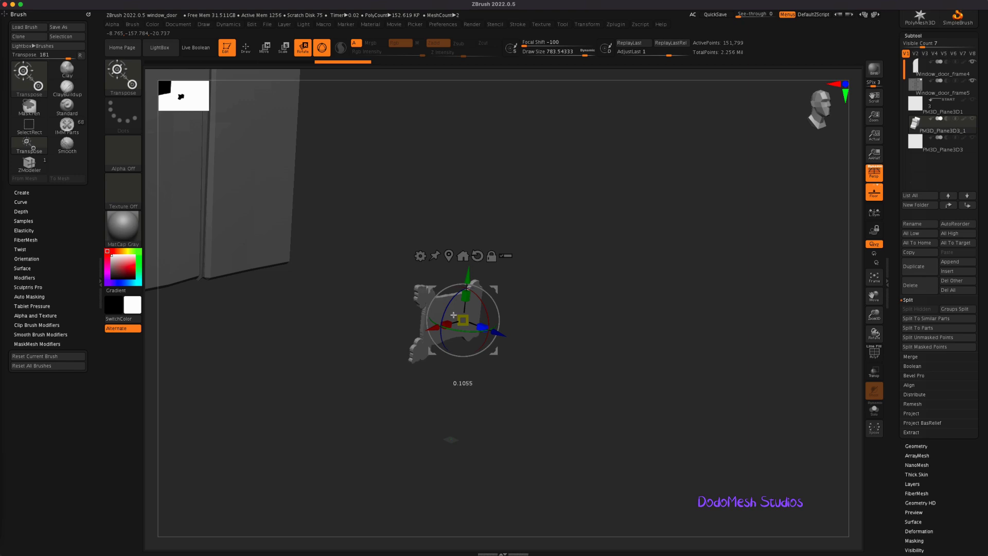
{"action": "mouse_move", "coordinate": [547, 373]}
{"action": "left_mouse_down"}
{"action": "mouse_move", "coordinate": [586, 388]}
{"action": "mouse_move", "coordinate": [524, 370]}
{"action": "mouse_move", "coordinate": [536, 349]}
{"action": "left_mouse_up"}
Show the wireframe and run ZRemesher on the lock block with Half polygon target.
{"action": "left_click", "coordinate": [874, 354]}
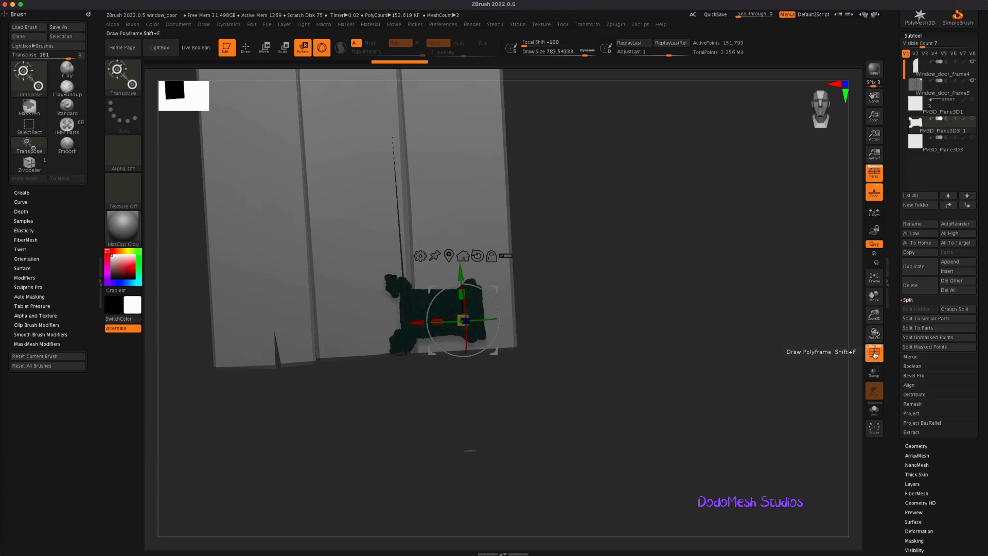
{"action": "left_click", "coordinate": [916, 446]}
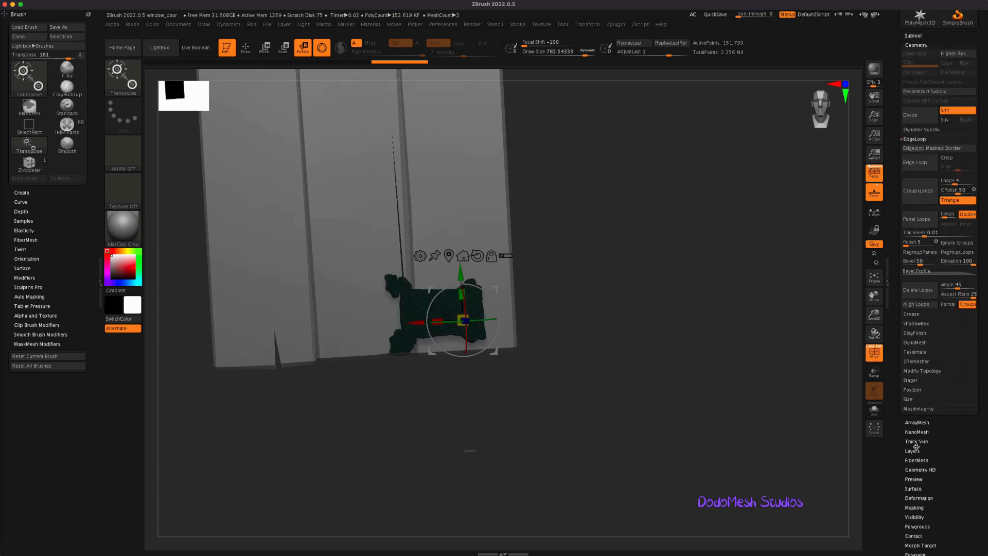
{"action": "left_click", "coordinate": [915, 139]}
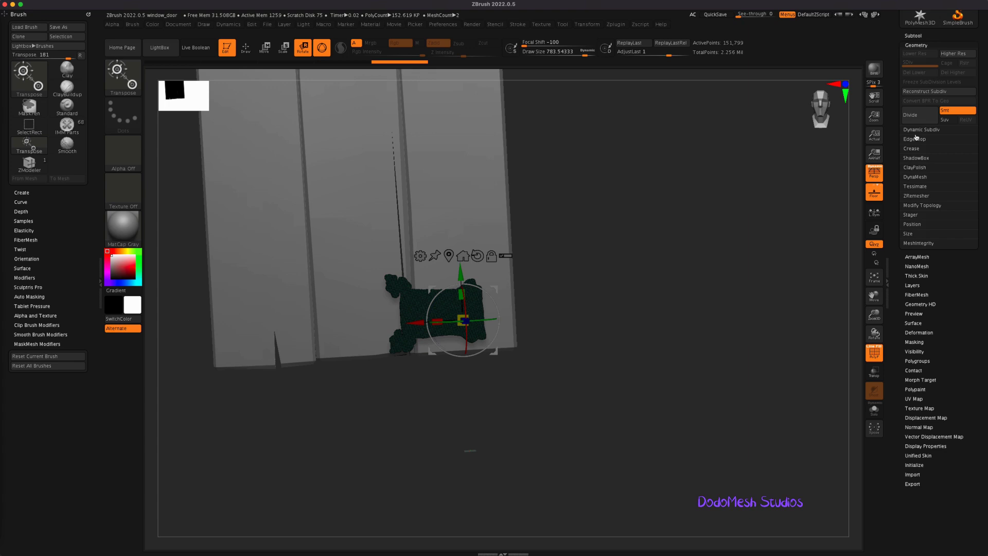
{"action": "left_click", "coordinate": [916, 196]}
{"action": "left_click", "coordinate": [910, 261]}
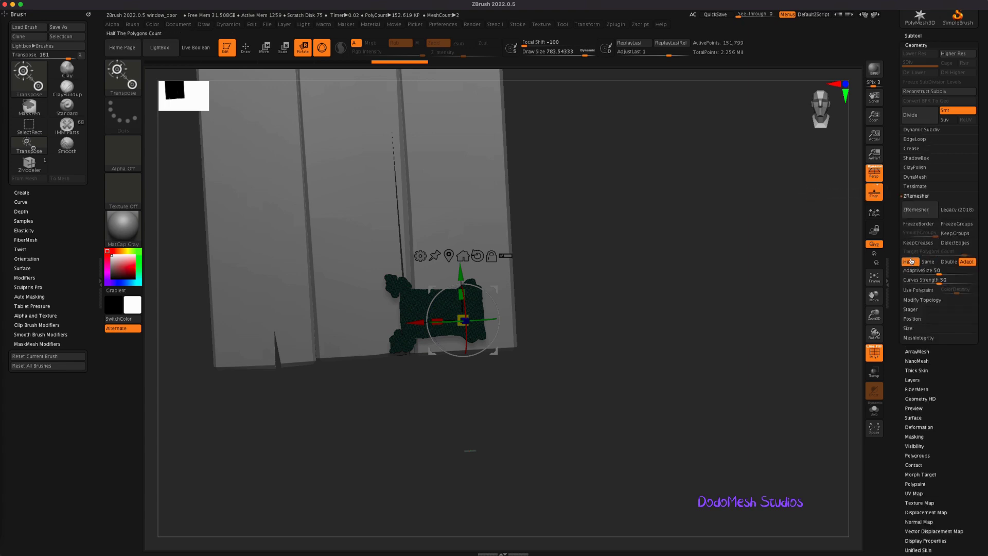
{"action": "left_click", "coordinate": [917, 210]}
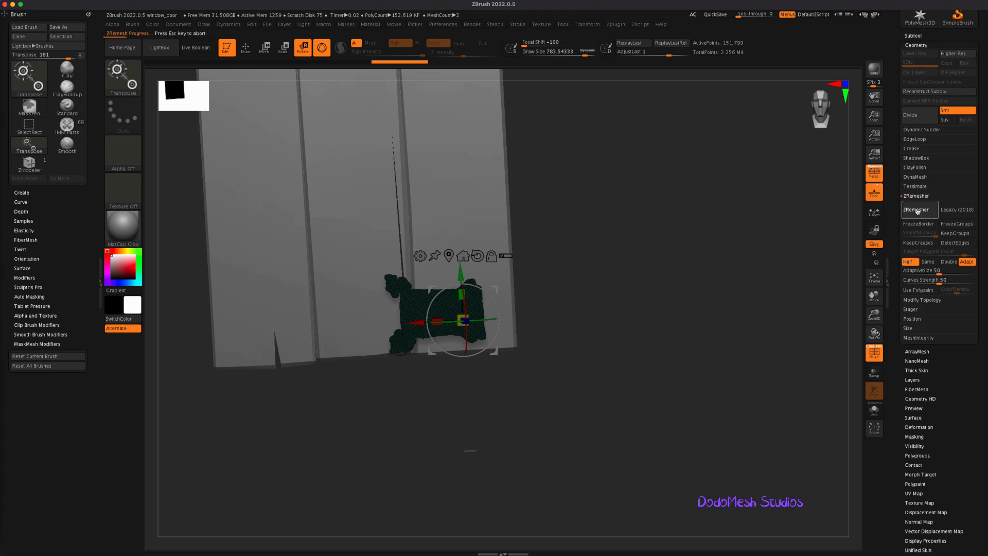